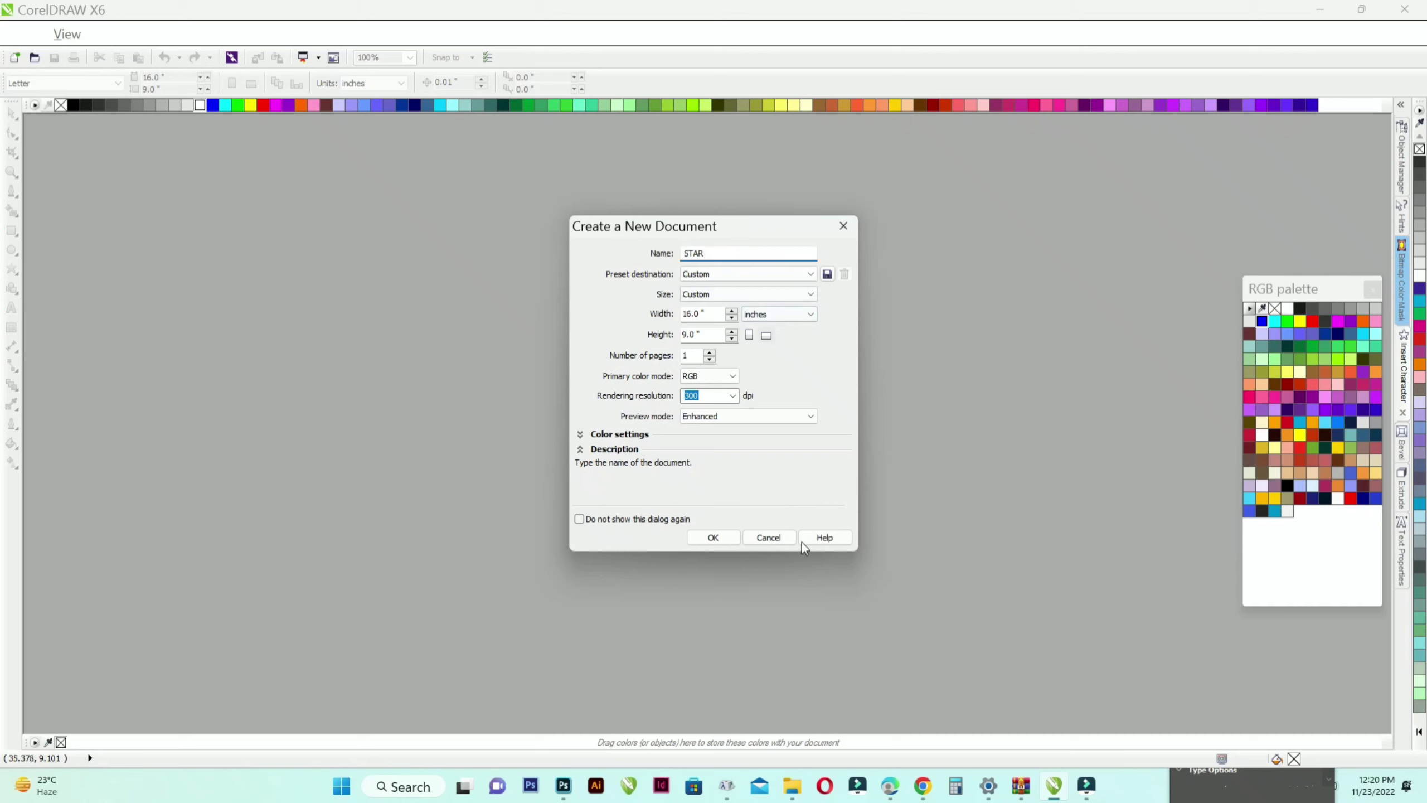
- Create the 16 × 9 inch RGB document STARS and add a page-sized rectangle filled with black
left_click(712, 538)
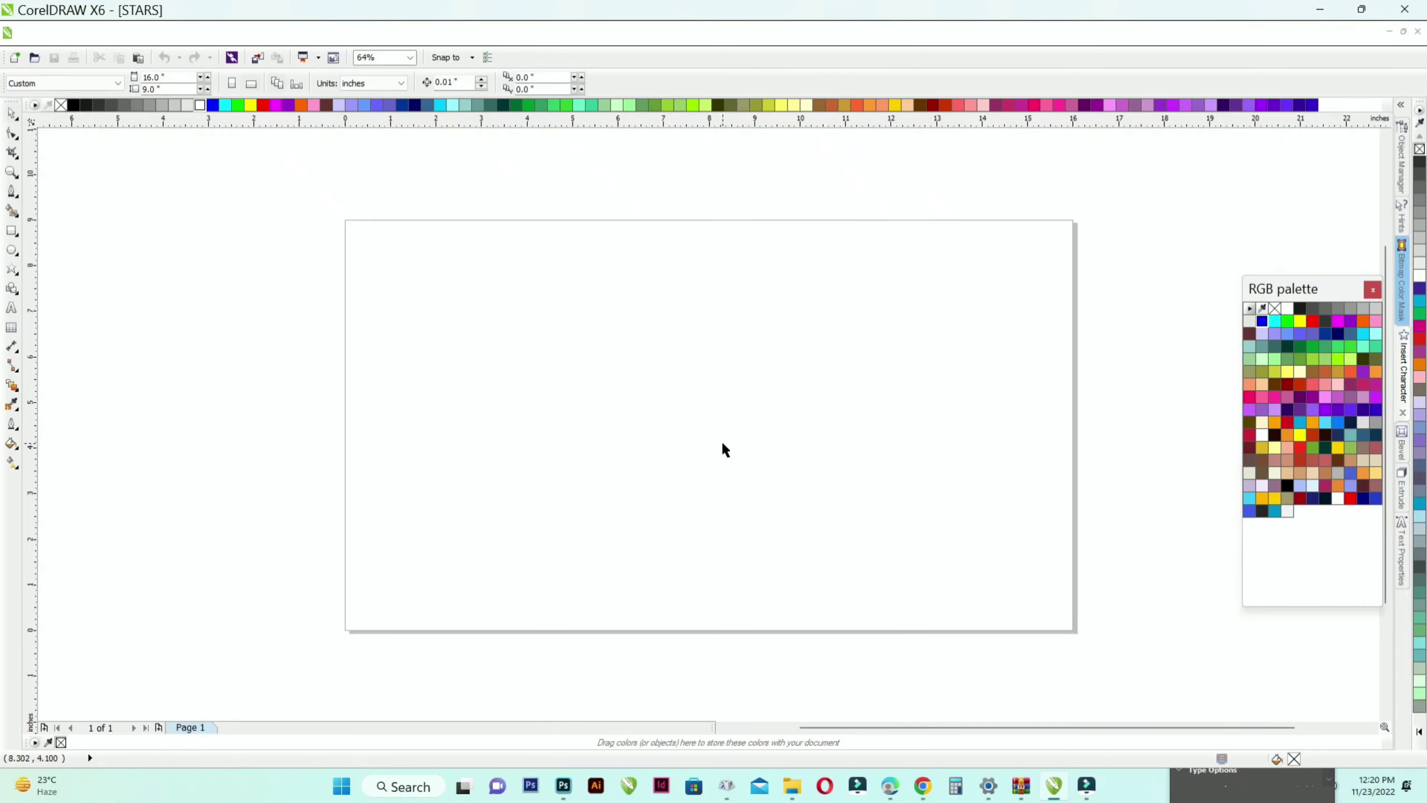
double_click(11, 230)
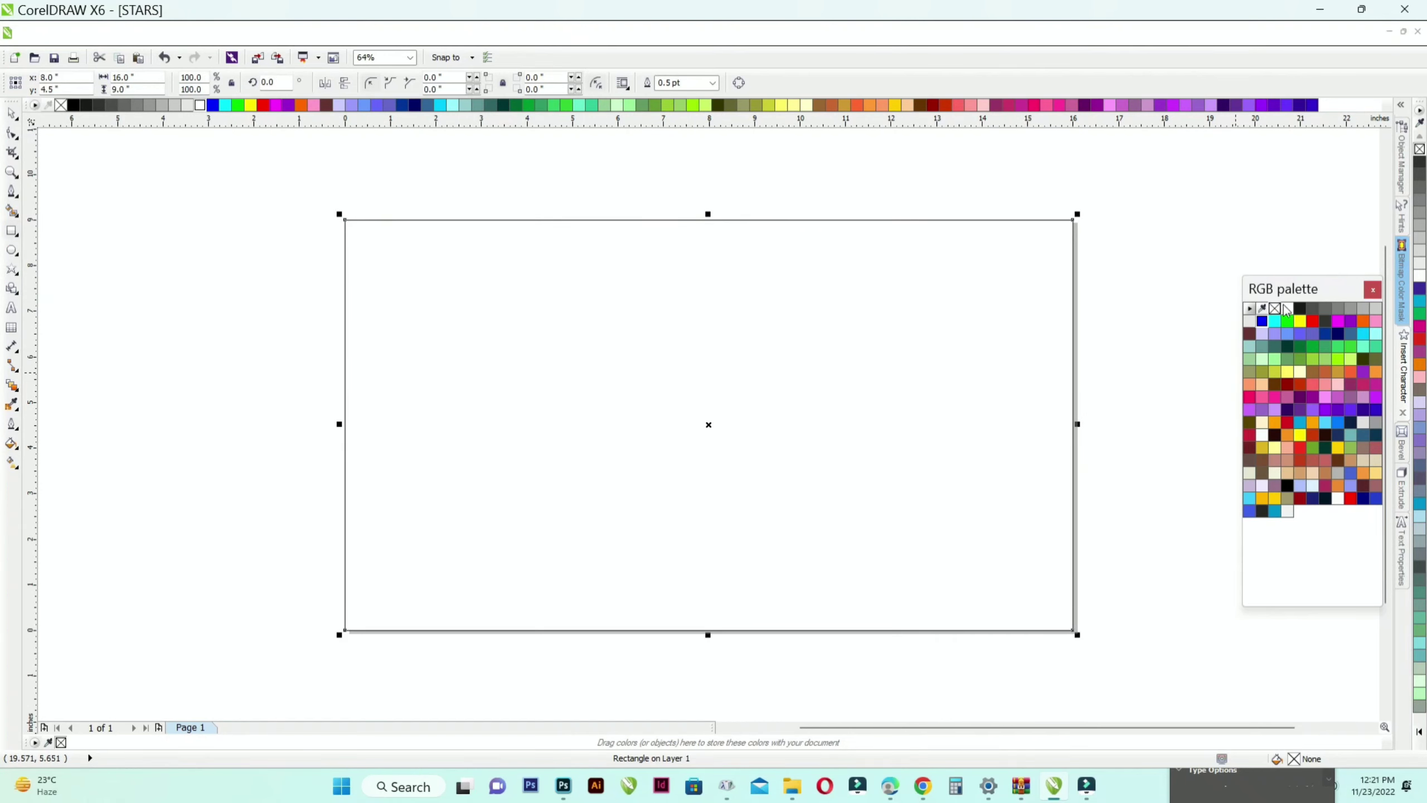
left_click(1300, 309)
left_click(1274, 438)
left_click(1288, 484)
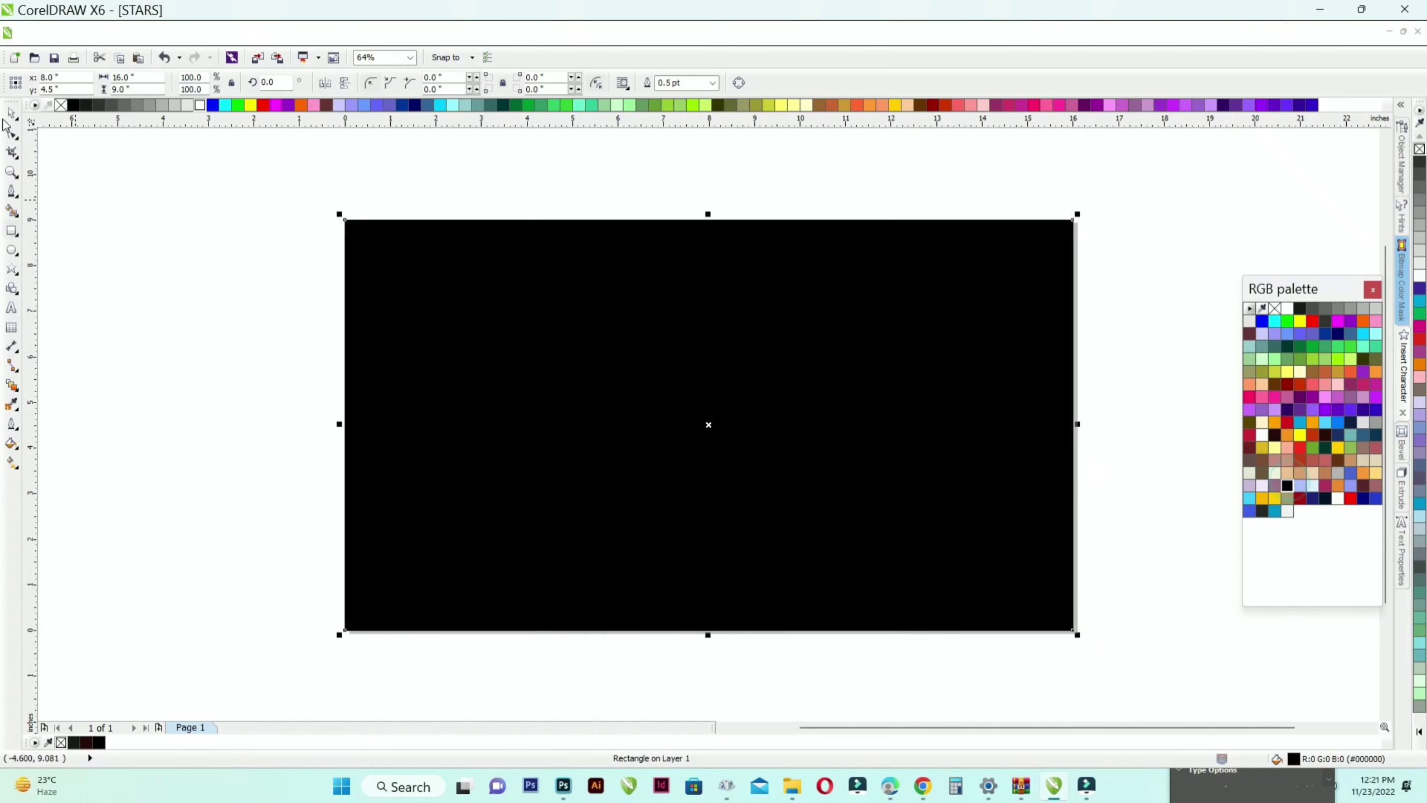
scroll(710, 425, "up", 2)
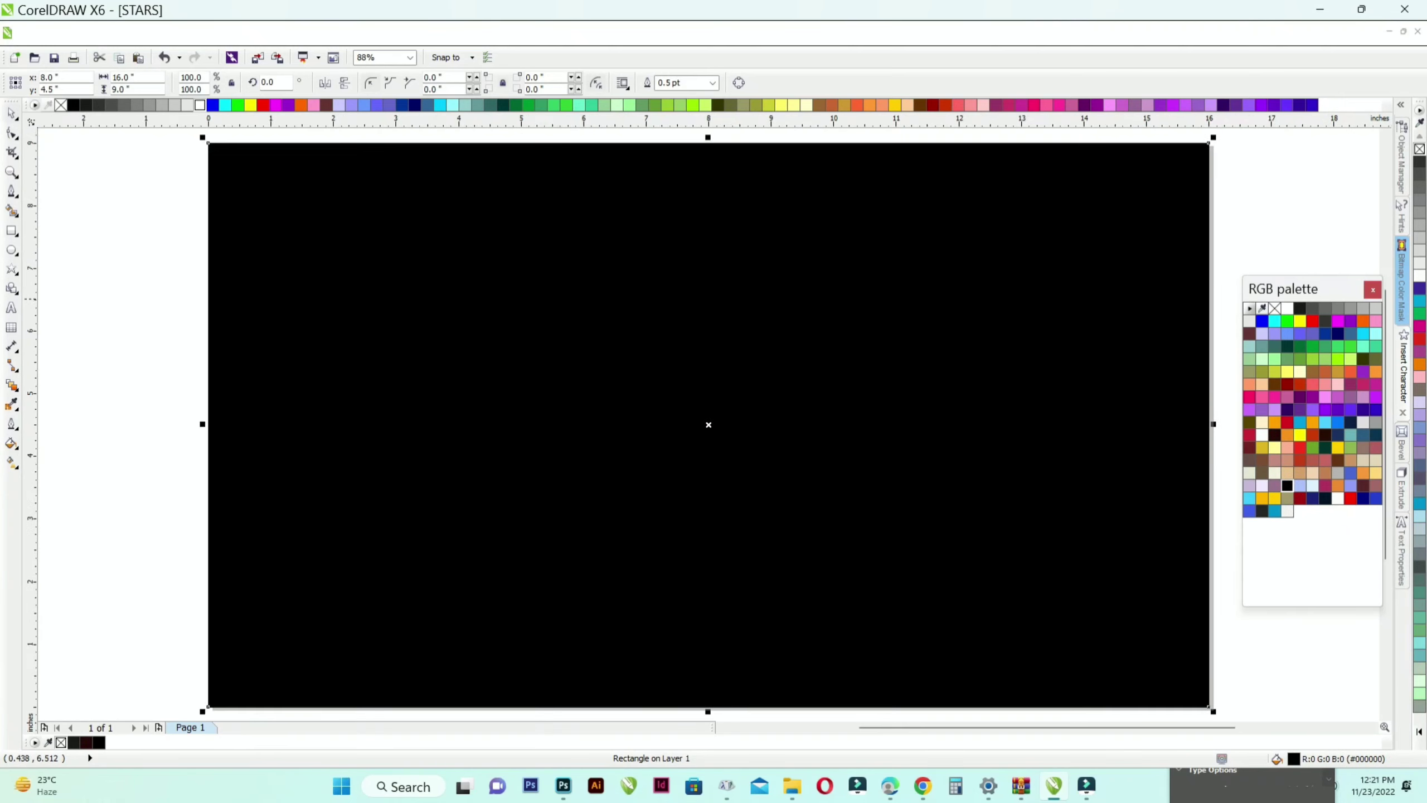
left_click(164, 274)
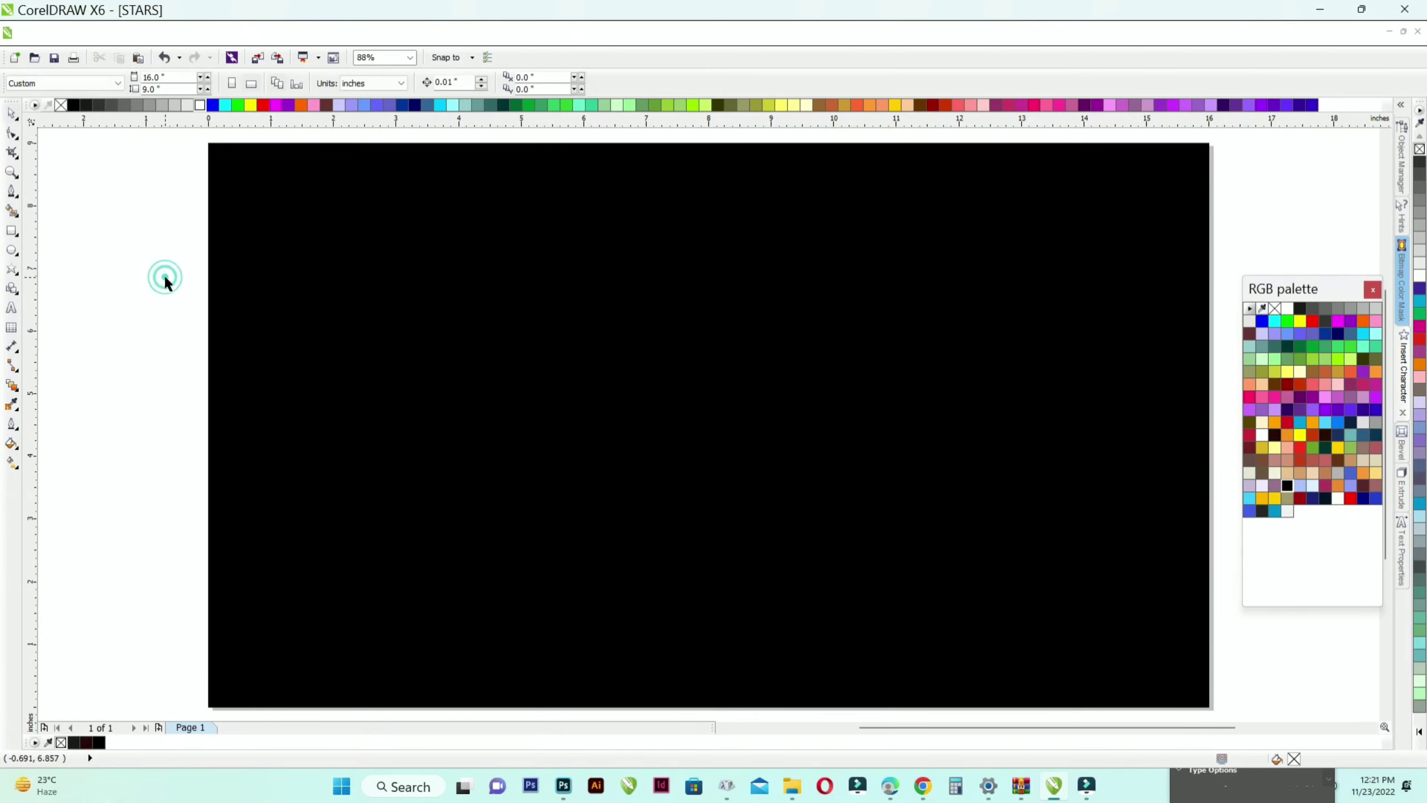
- Draw a five-pointed star about 7.06 × 6.71 inches over the black background with a white 1 pt outline
left_click(13, 271)
left_click(58, 305)
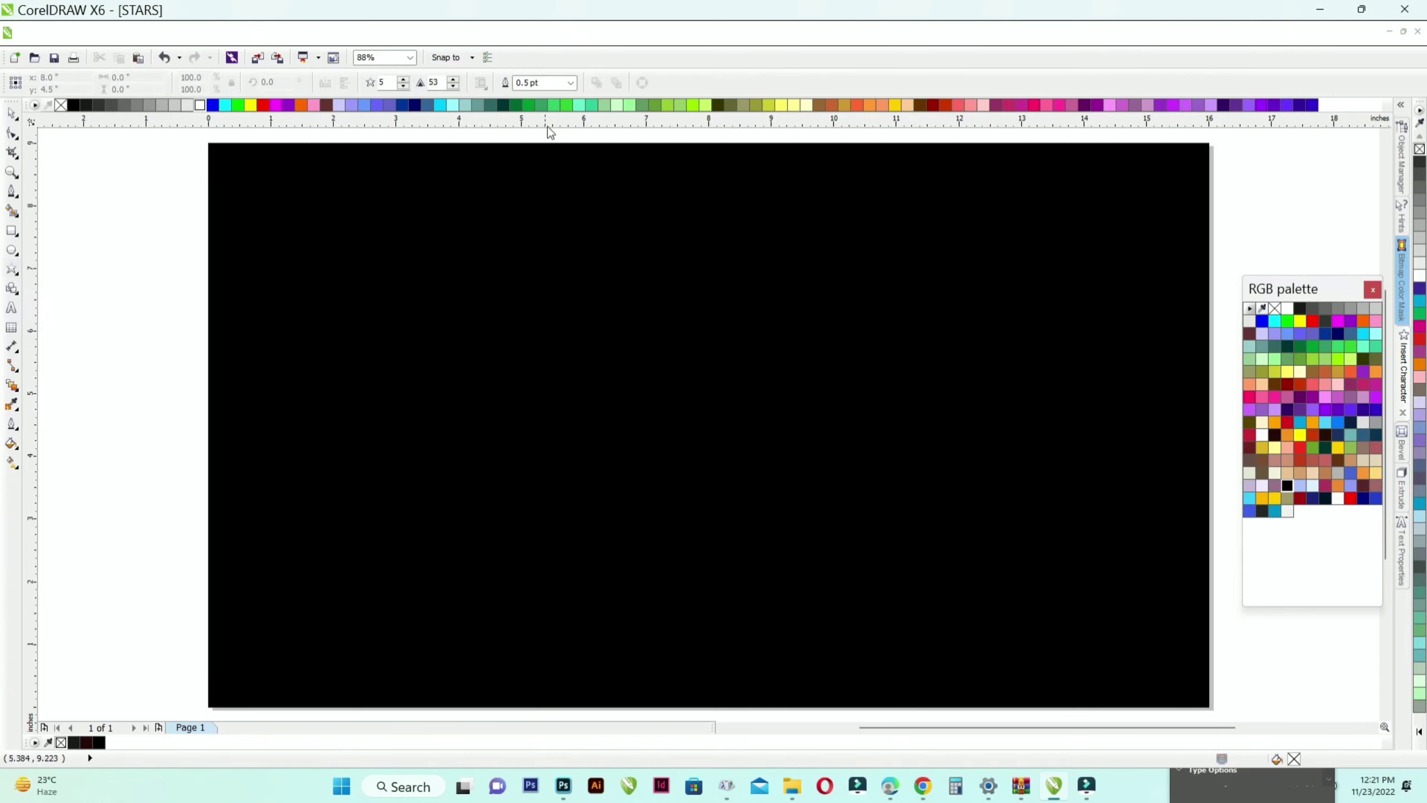
left_click(1288, 309)
left_click(824, 267)
mouse_move(611, 340)
left_mouse_down()
mouse_move(779, 551)
mouse_move(836, 533)
left_mouse_up()
type("1.")
right_click(1288, 307)
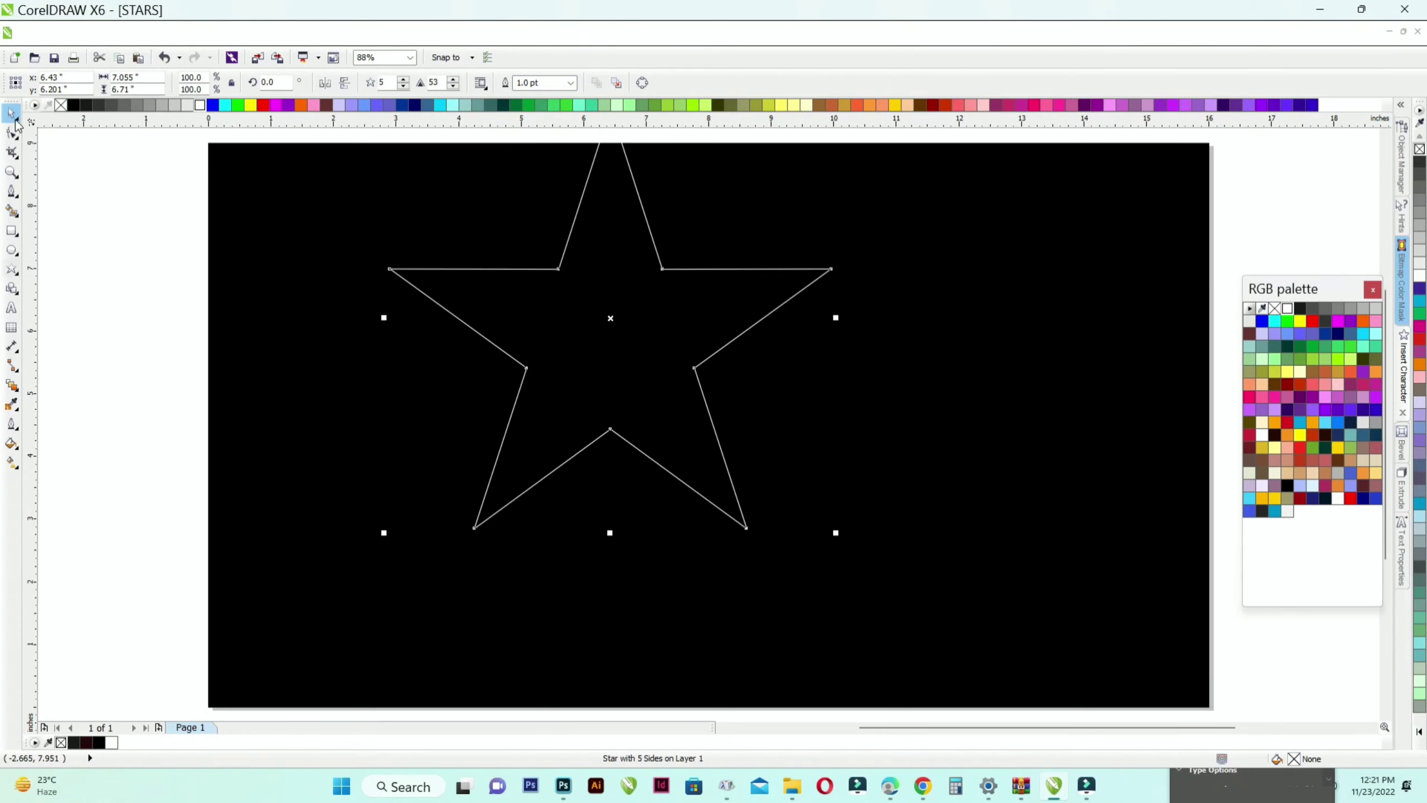
- Centre the star on the page and enlarge it from its centre to about 9.01 × 8.57 inches
key("p")
left_click(87, 257)
left_click(487, 376)
left_click_drag(934, 209, 1033, 155)
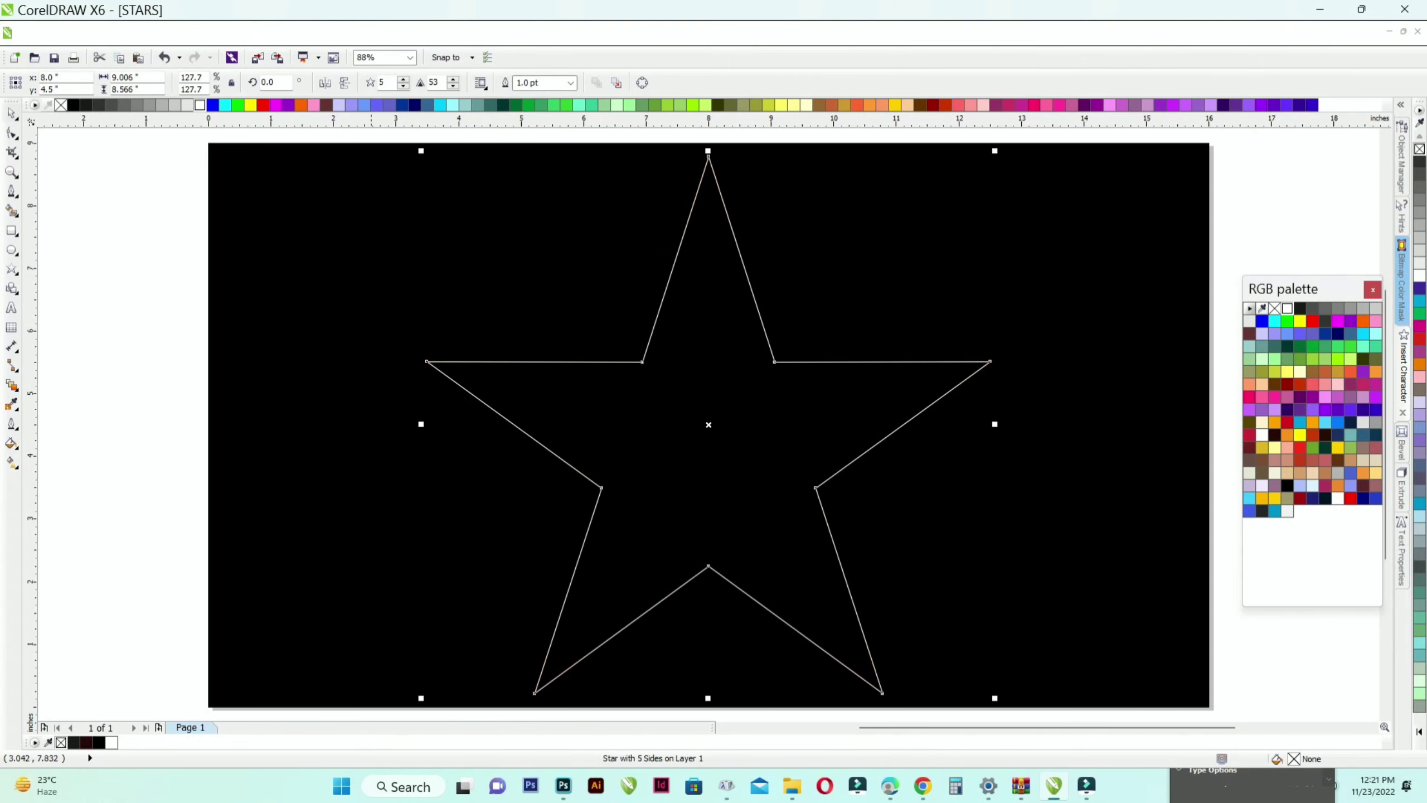
left_click(57, 221)
- Draw a vertical line about 12.27 inches long, give it a white outline and centre it on the page
left_click(14, 189)
scroll(348, 163, "down", 3)
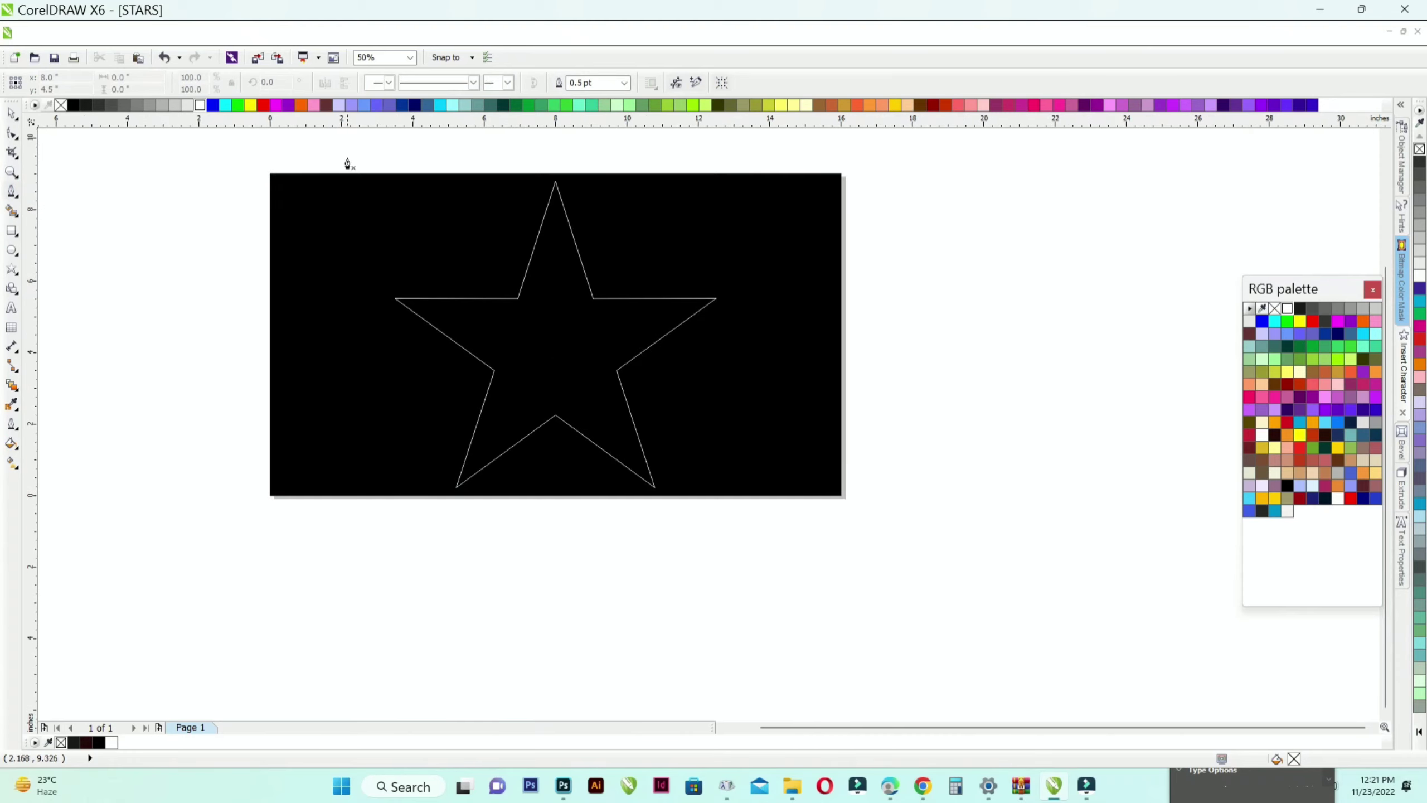
left_click(348, 147)
left_click(349, 585)
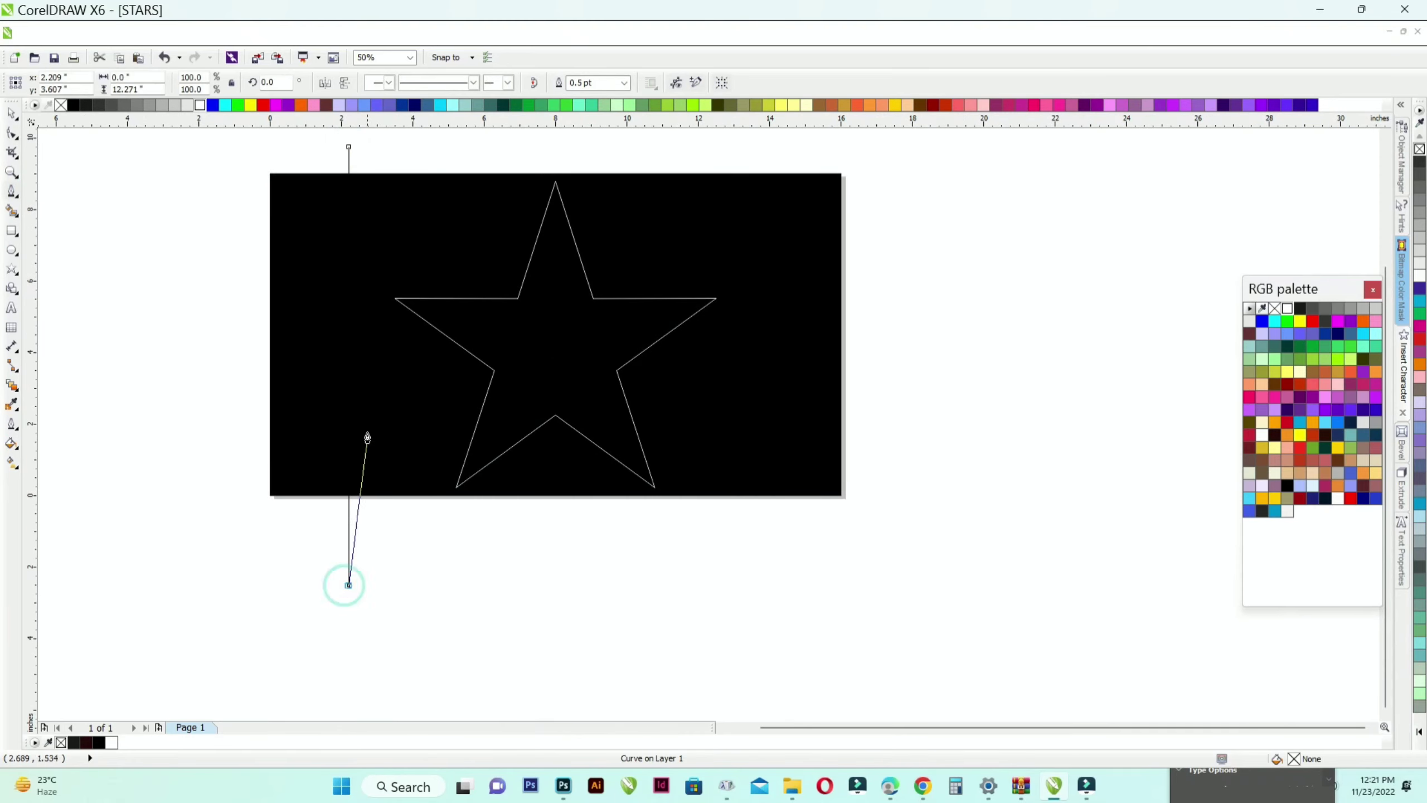
left_click(11, 112)
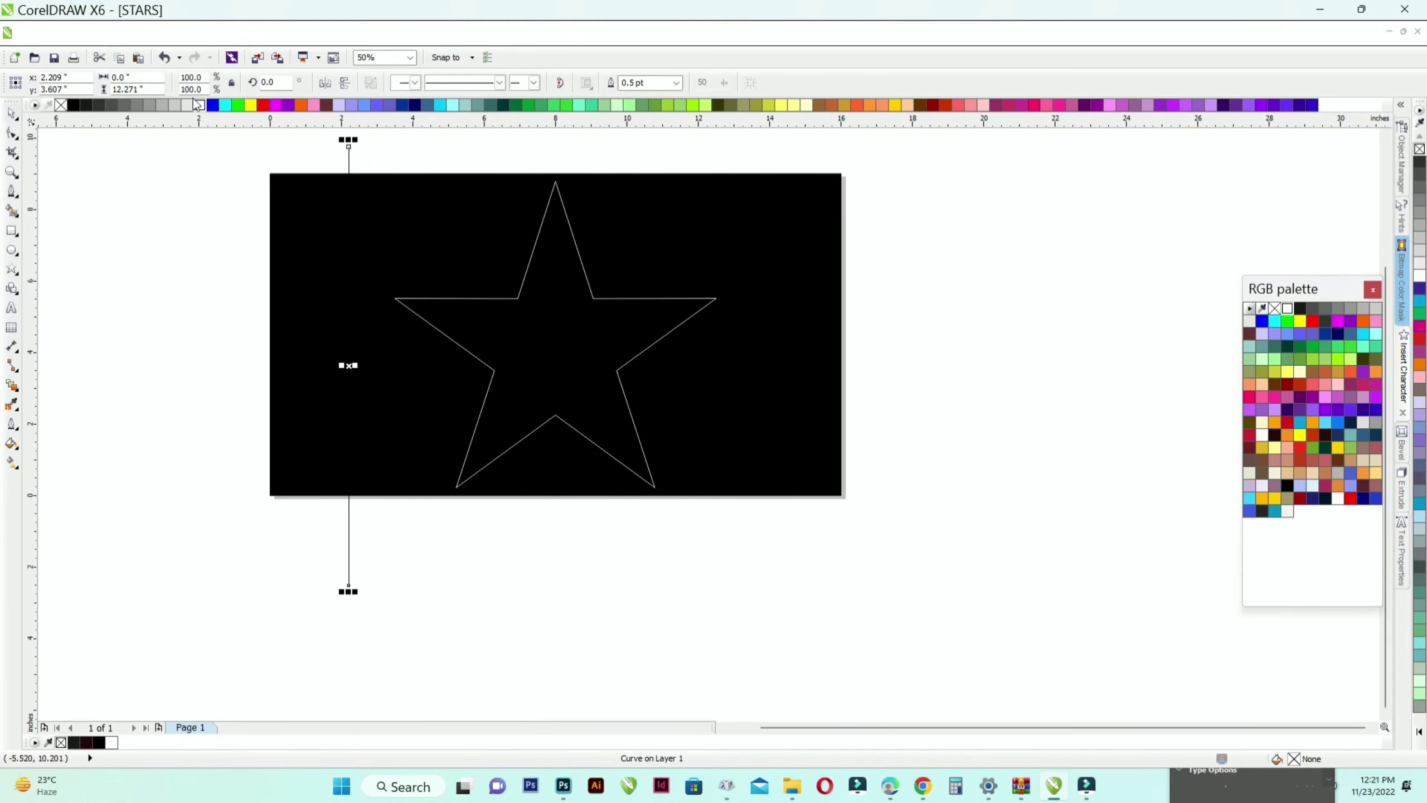
right_click(200, 105)
key("p")
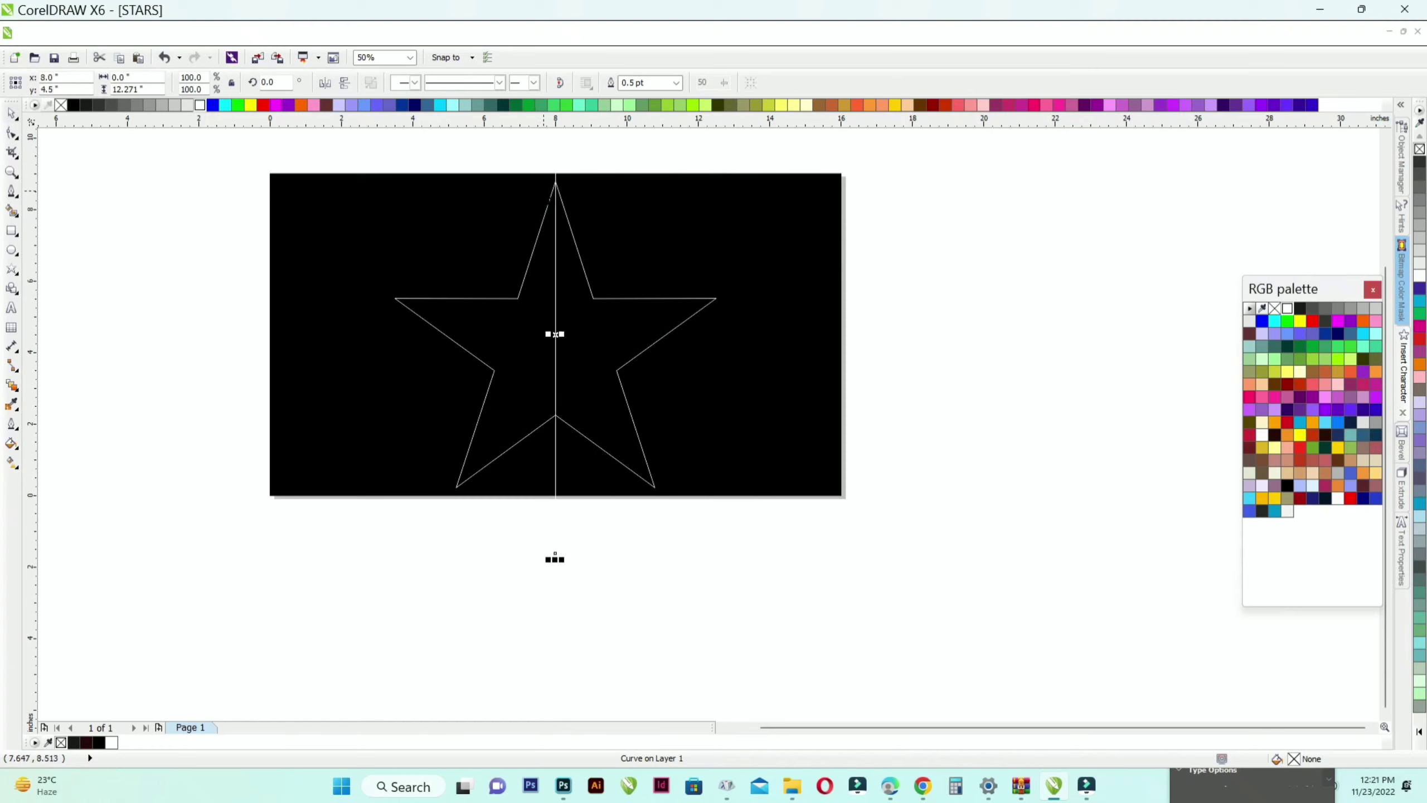
- Set the star to 6 points and shrink it from its centre to about 7.53 × 8.70 inches to fit the page height
left_click(603, 298)
left_click_drag(385, 82, 289, 76)
type("6")
key("Return")
left_click(989, 406)
left_click(701, 265)
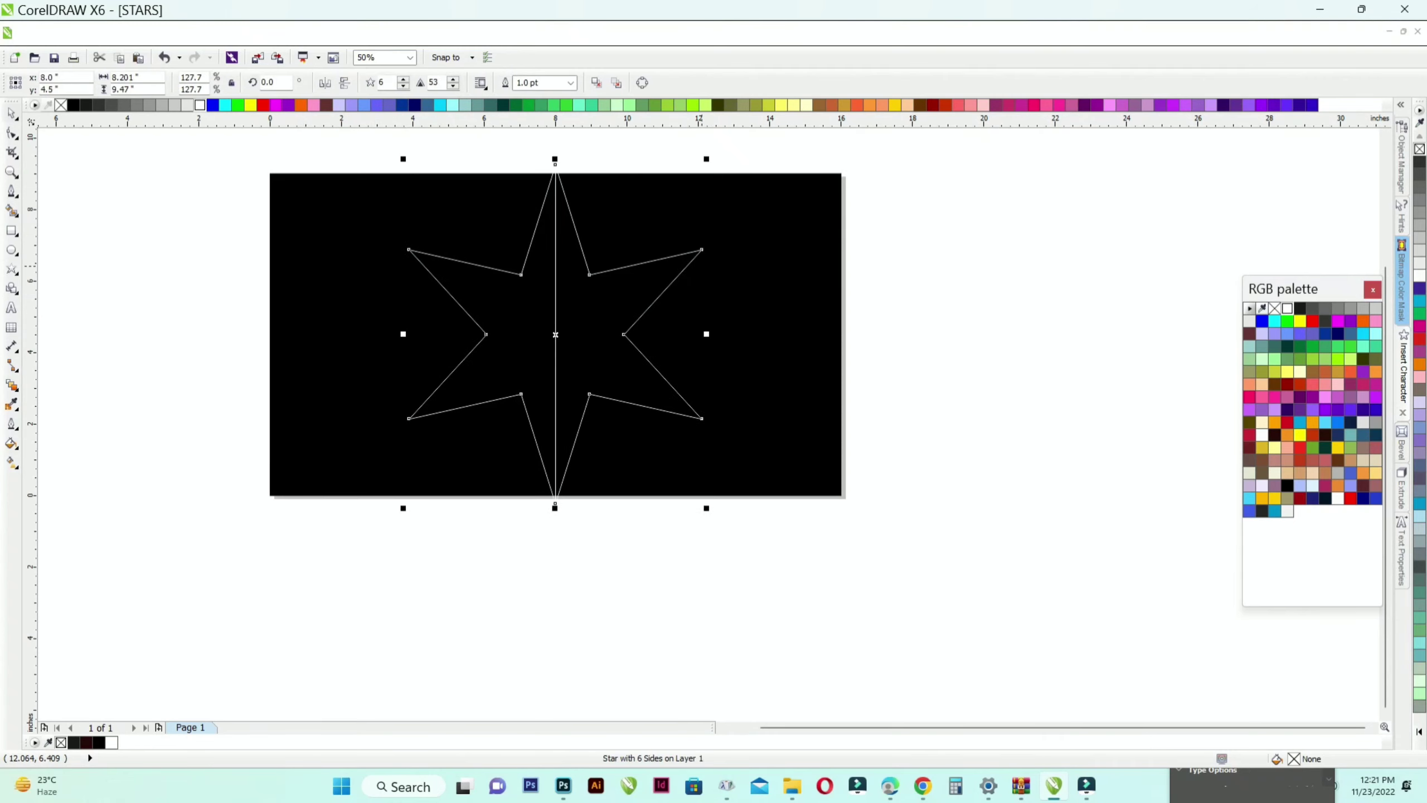
scroll(675, 356, "up", 4)
left_click(674, 356)
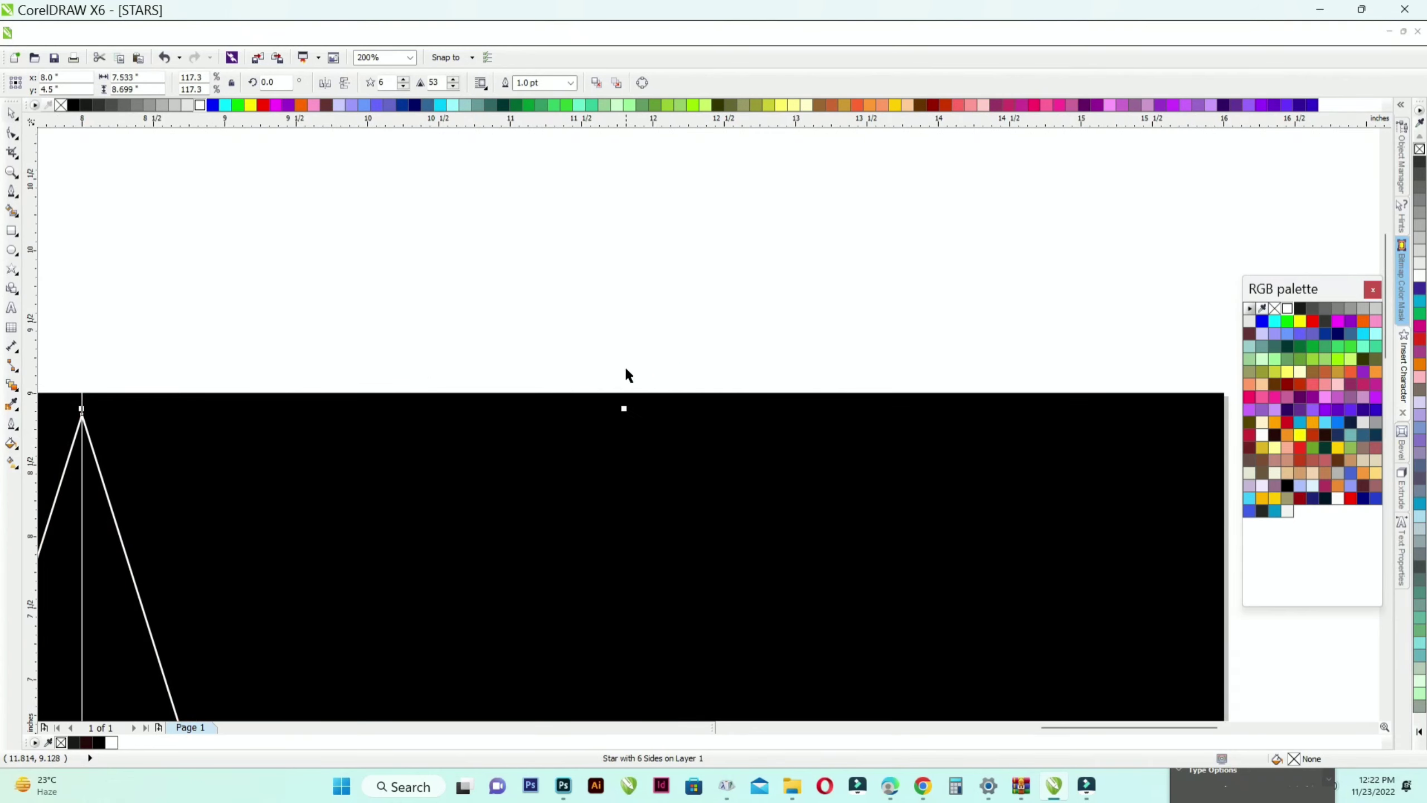
scroll(624, 366, "down", 4)
left_click(635, 276)
scroll(449, 495, "up", 2)
scroll(556, 343, "down", 2)
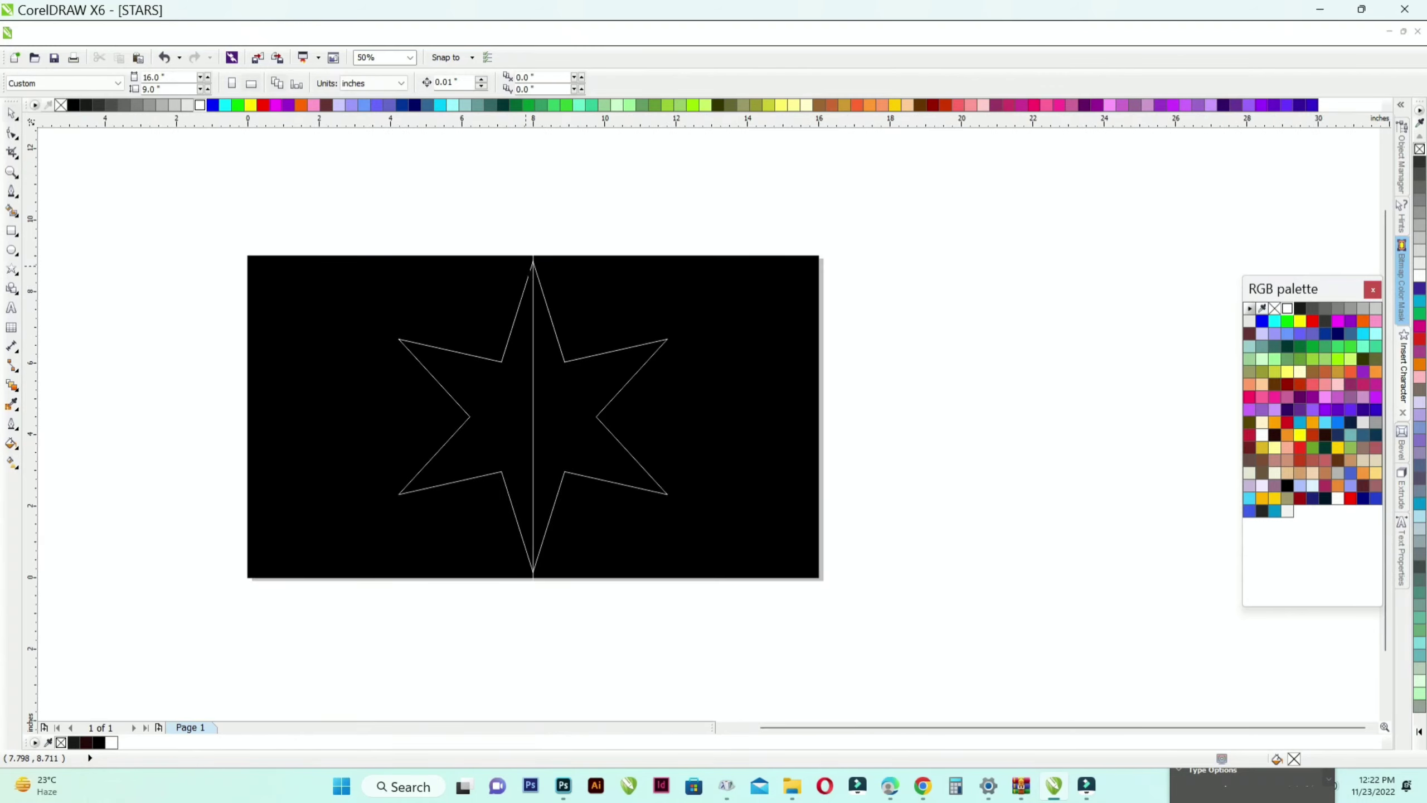
- Duplicate the vertical line in place and rotate the copy to 60 degrees through the star's opposite points
scroll(573, 255, "up", 2)
left_click(539, 243)
right_click(540, 243)
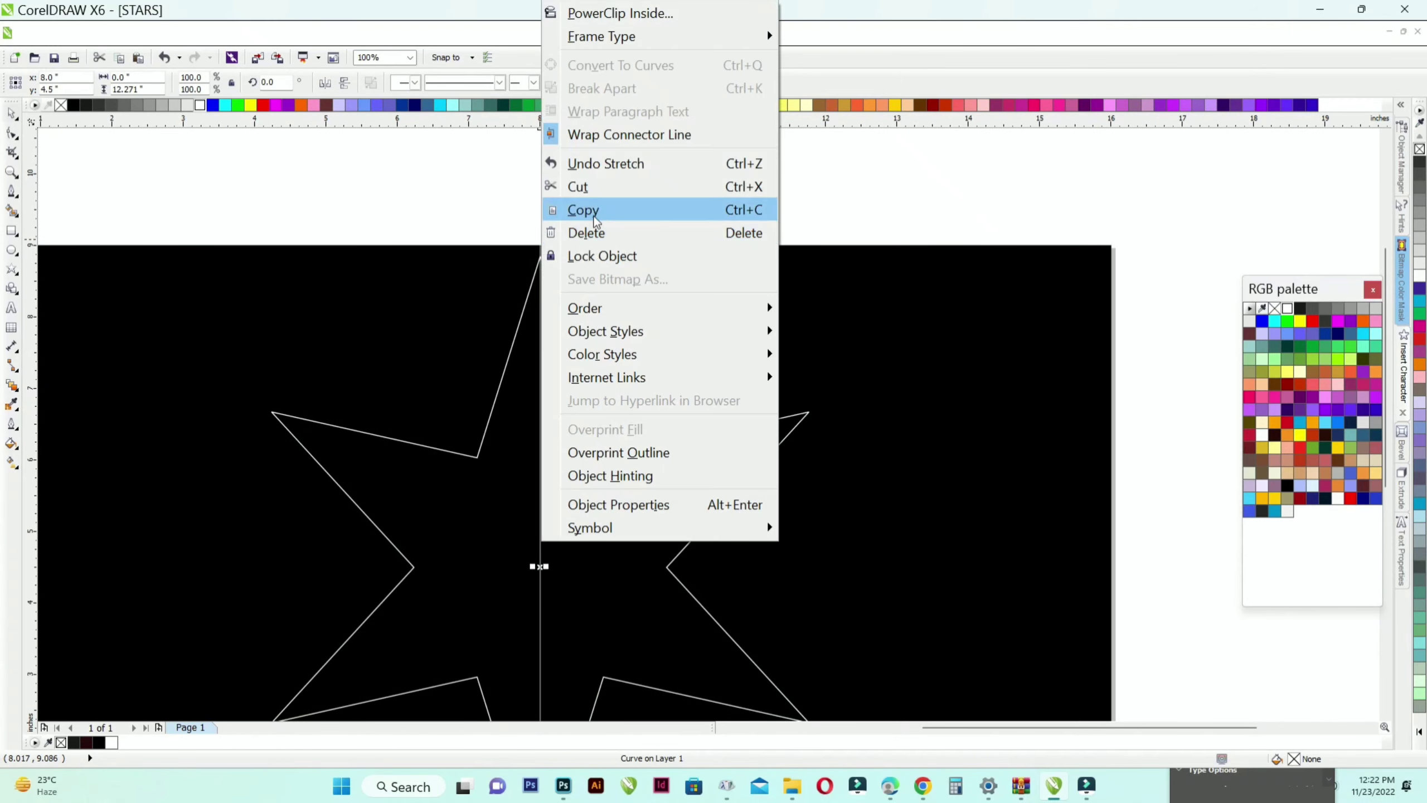
left_click(620, 198)
left_click(627, 199)
right_click(632, 198)
left_click(682, 331)
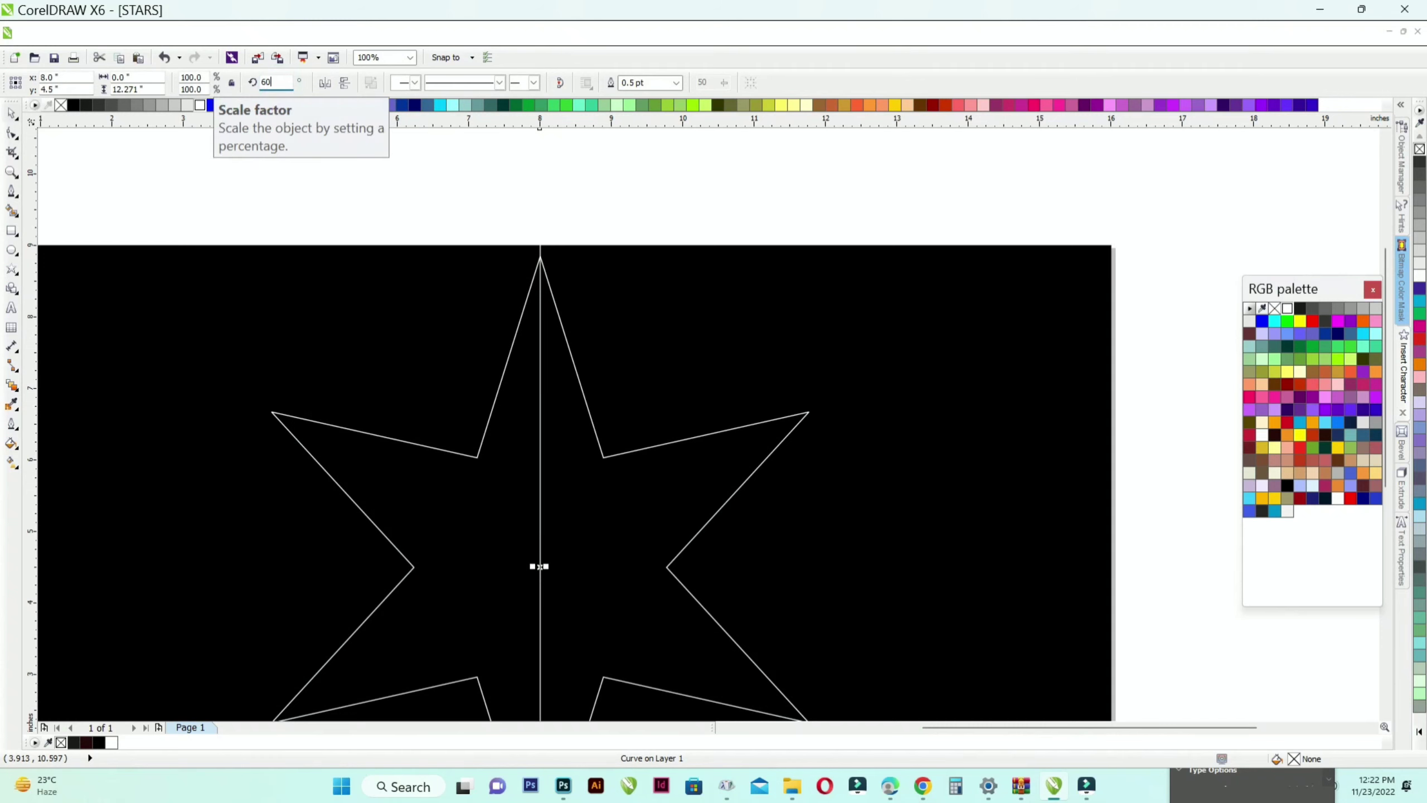
key("Return")
scroll(311, 223, "down", 2)
left_click(344, 178)
- Duplicate the 60-degree line in place and mirror the copy horizontally
scroll(346, 180, "up", 3)
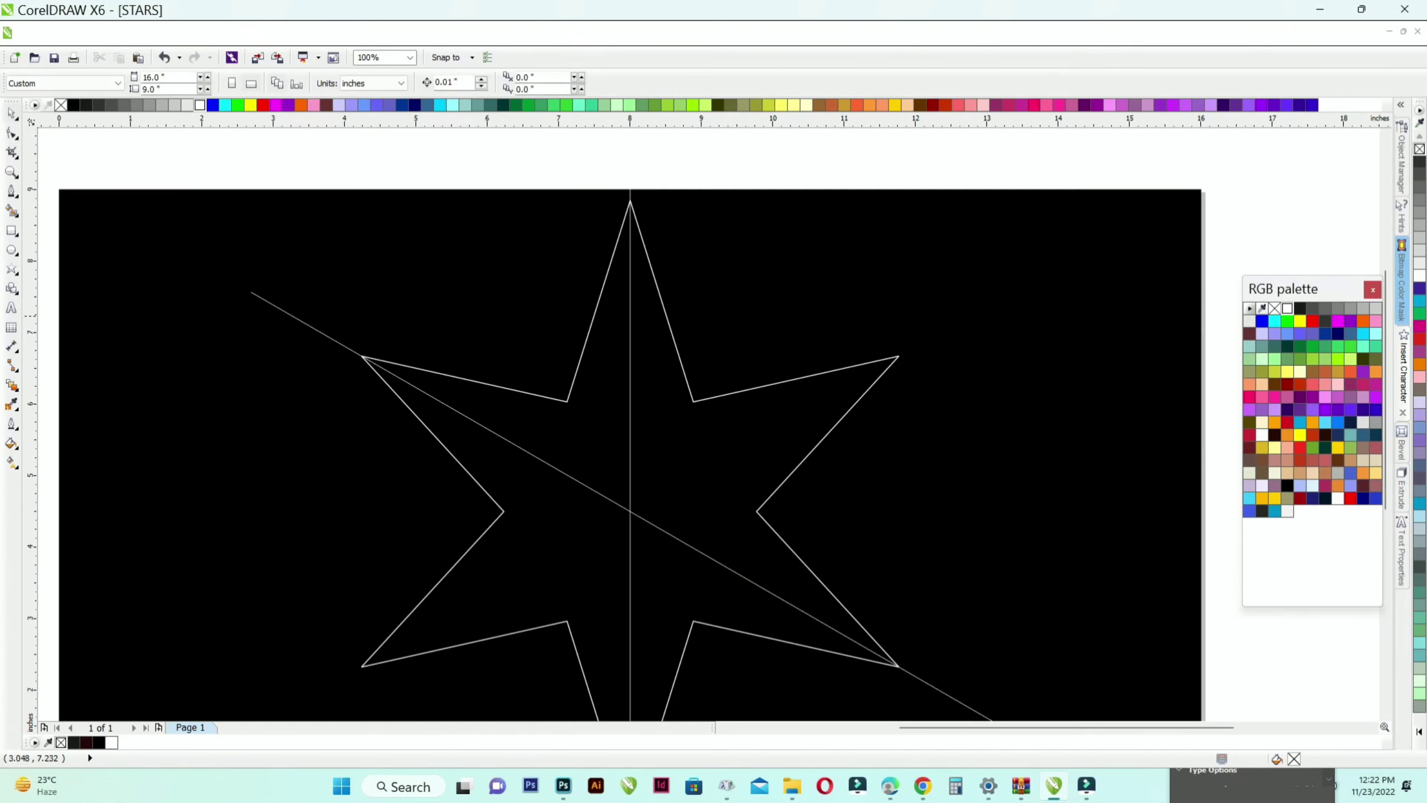
left_click(264, 299)
right_click(264, 298)
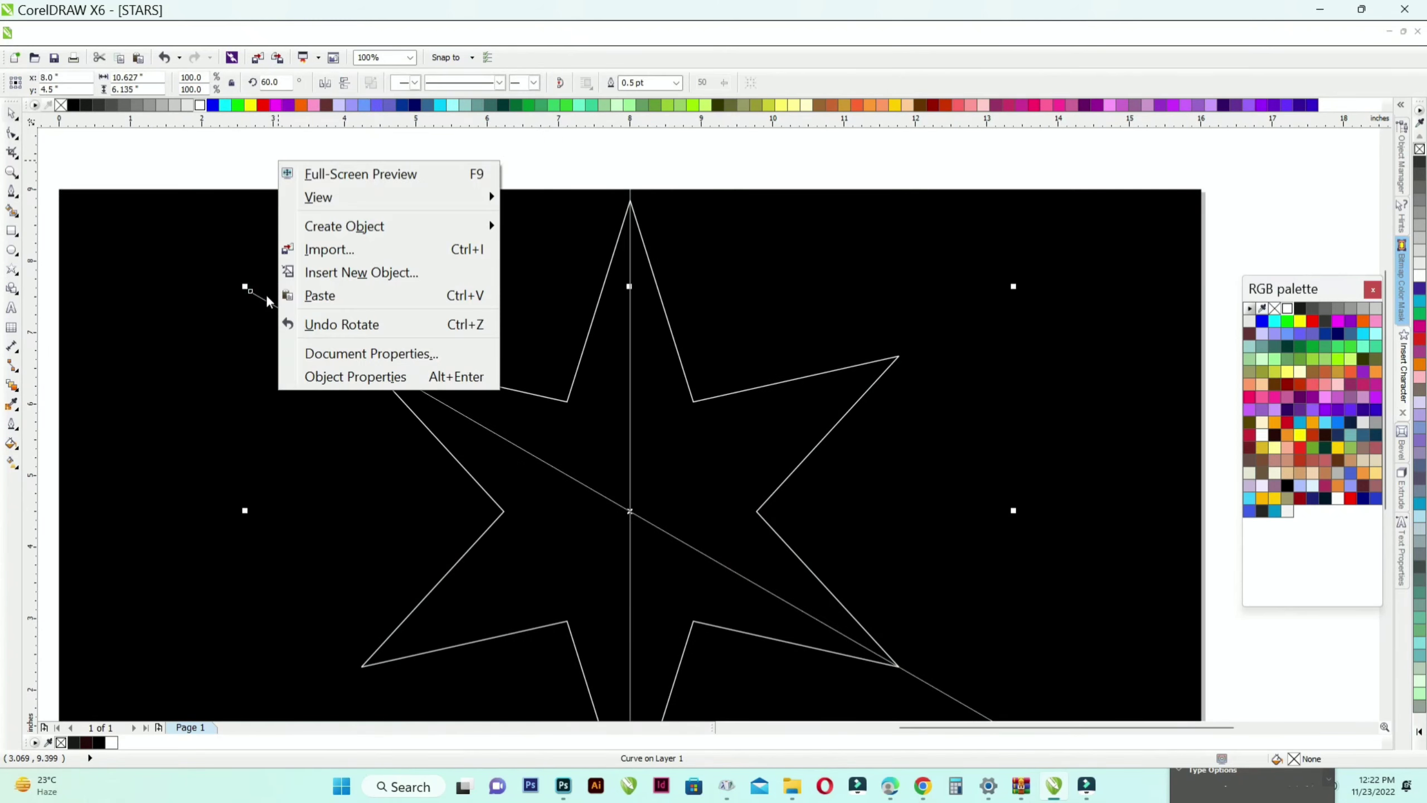
key("Escape")
right_click(249, 288)
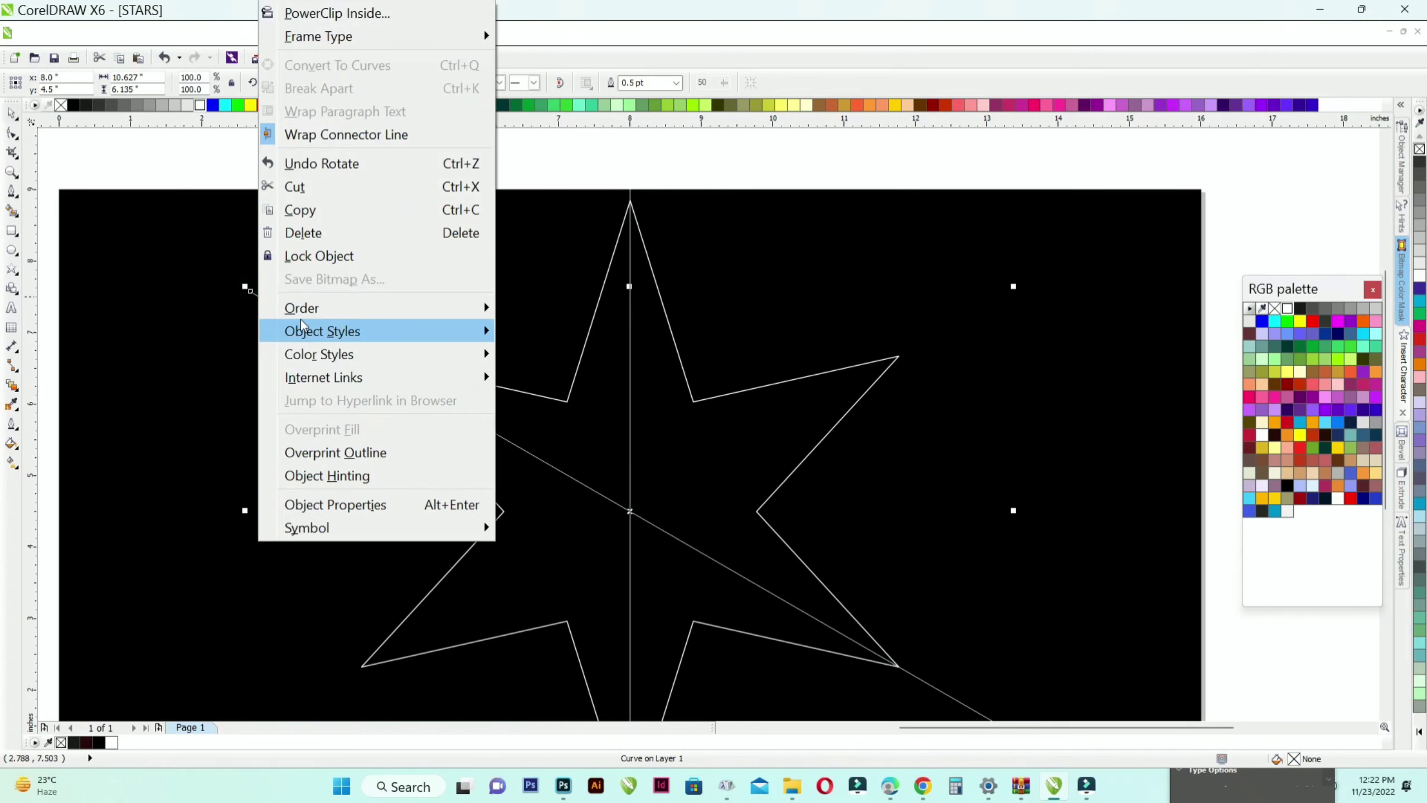
left_click(315, 211)
right_click(326, 162)
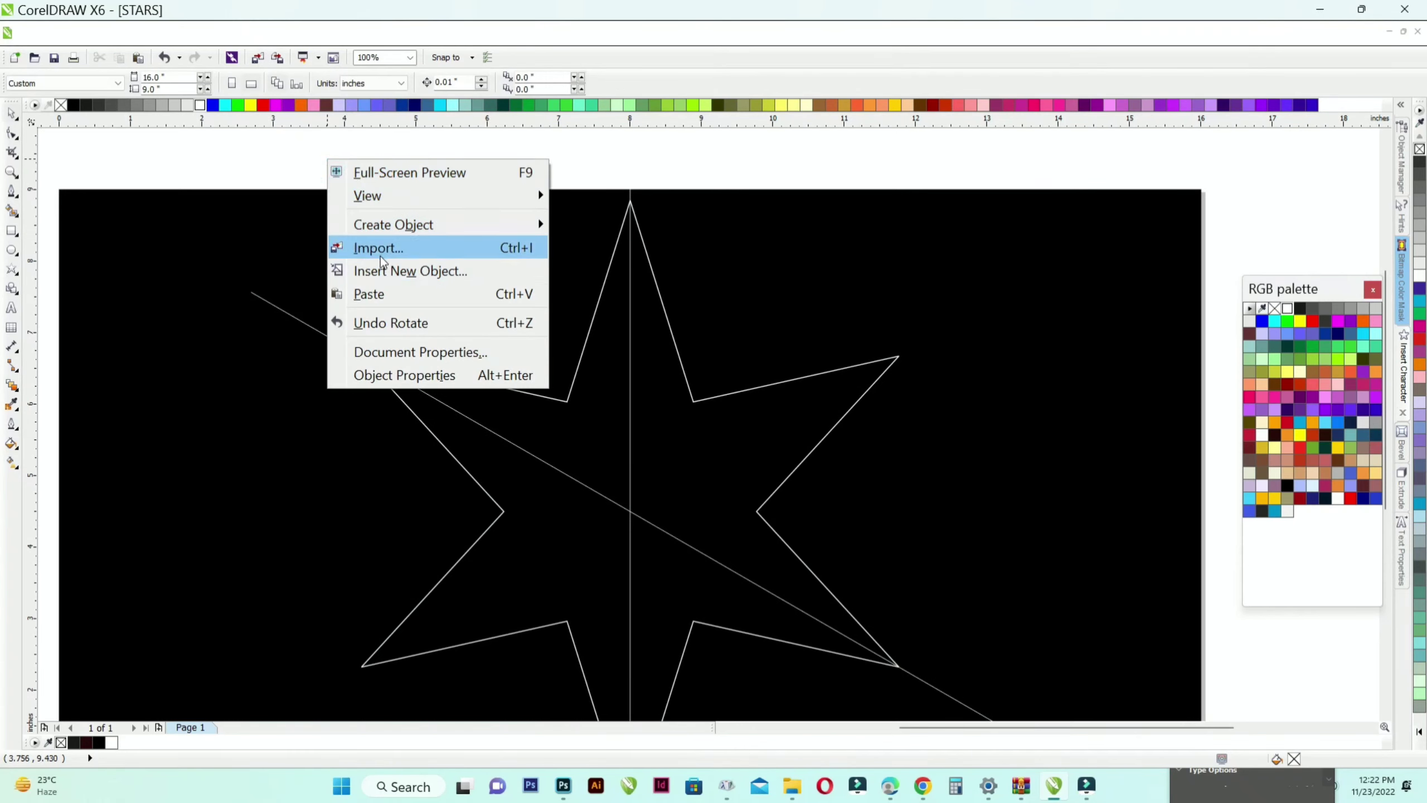
left_click(372, 292)
left_click(326, 85)
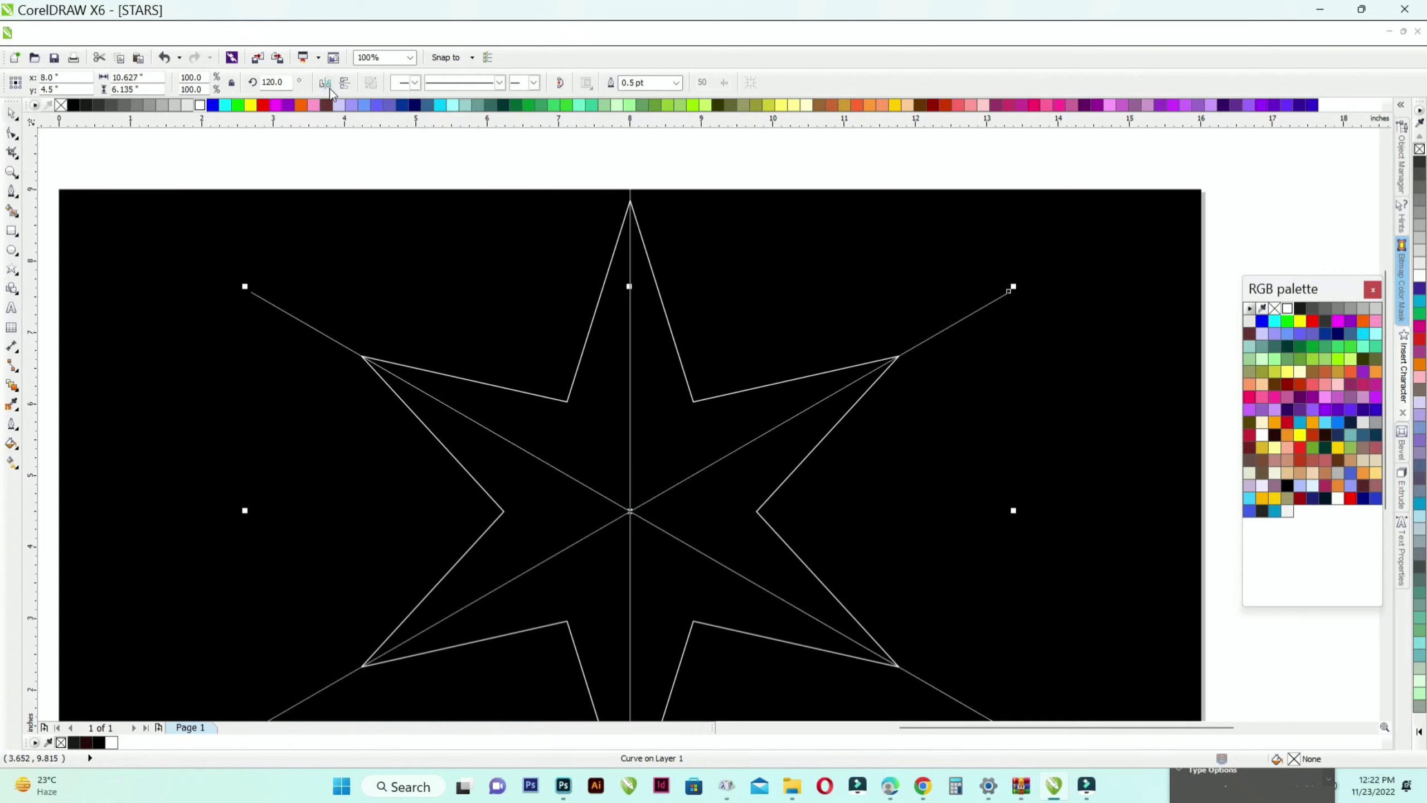
scroll(501, 280, "down", 1)
key("Escape")
- Duplicate the 60-degree line in place and set the copy's rotation to 30 degrees through the star's inner corners
scroll(522, 332, "up", 1)
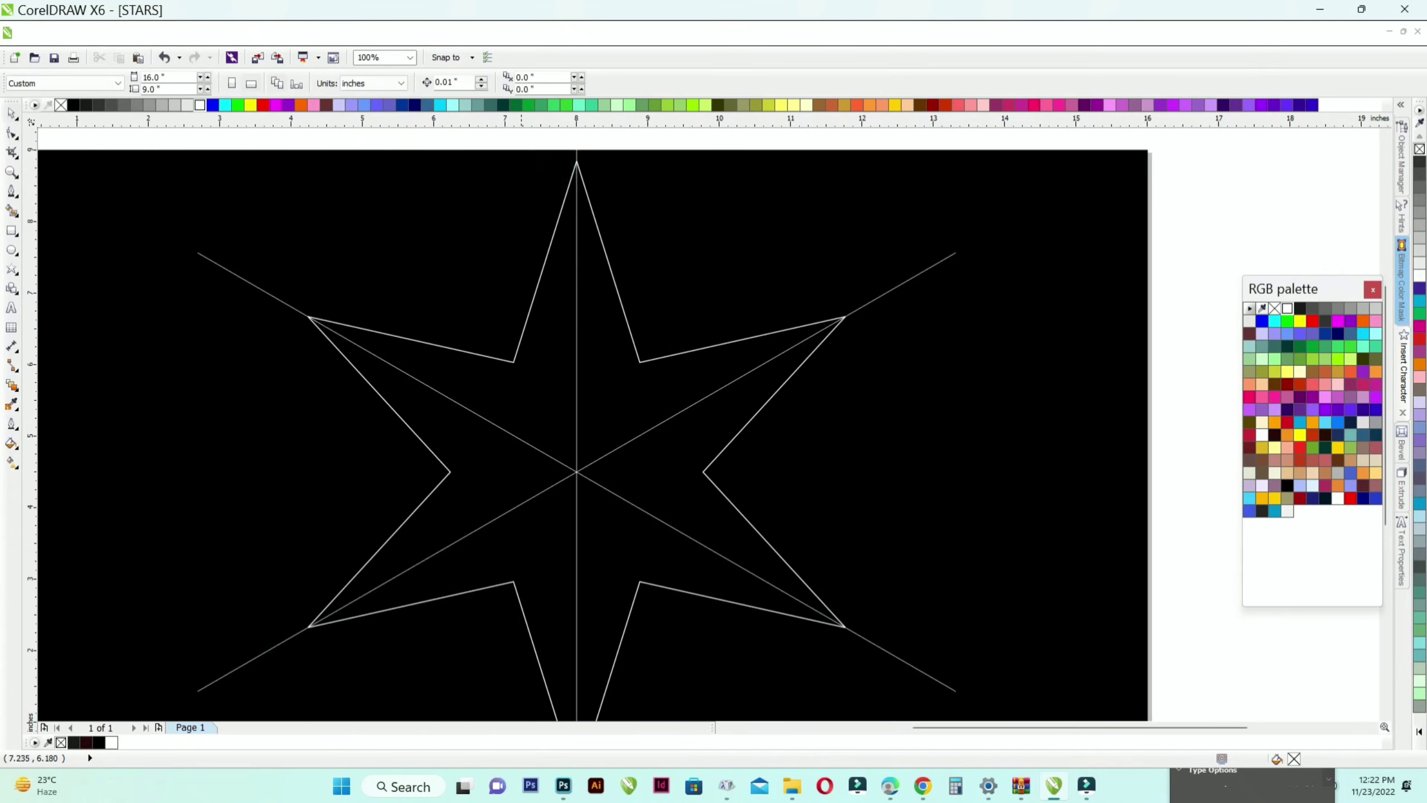
left_click(246, 281)
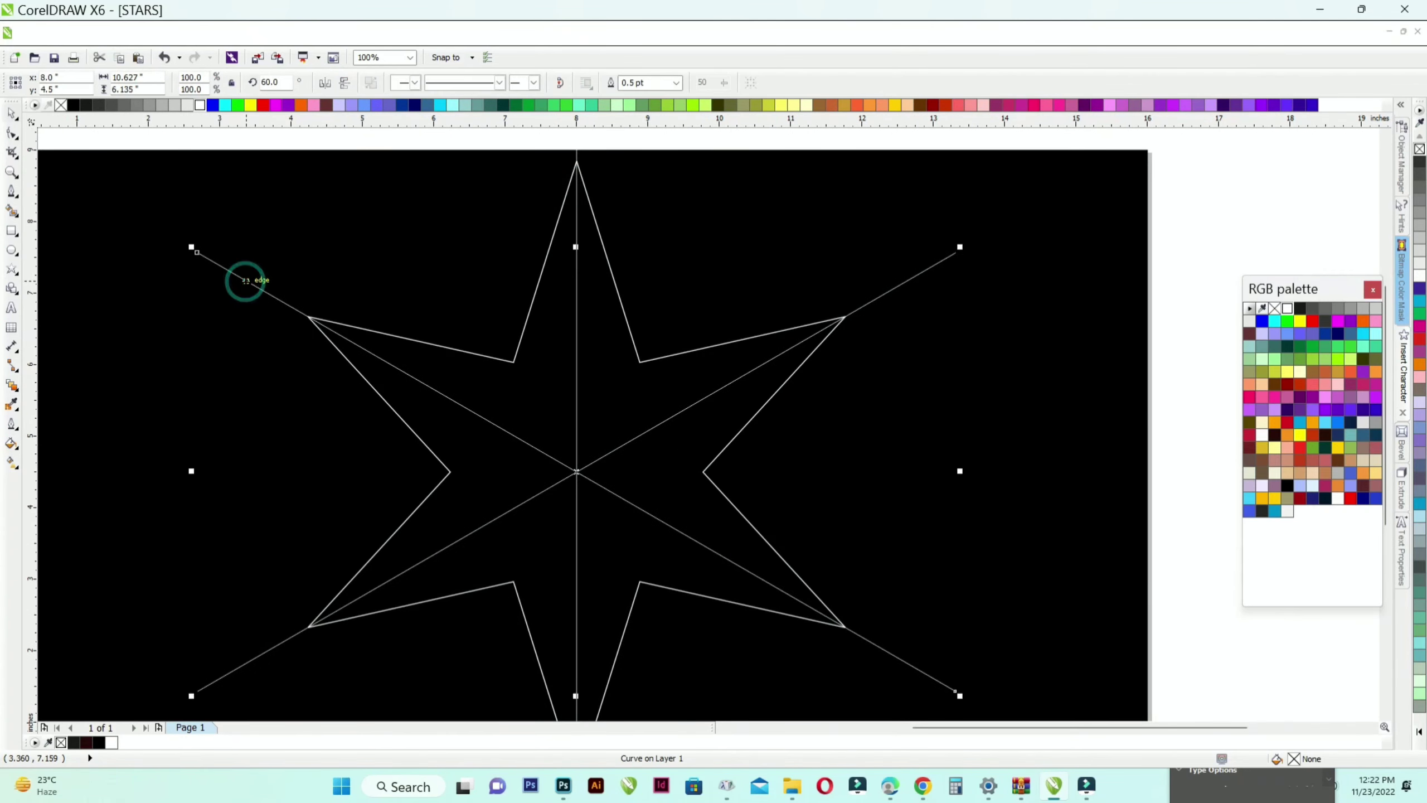
right_click(245, 281)
left_click(303, 209)
right_click(314, 147)
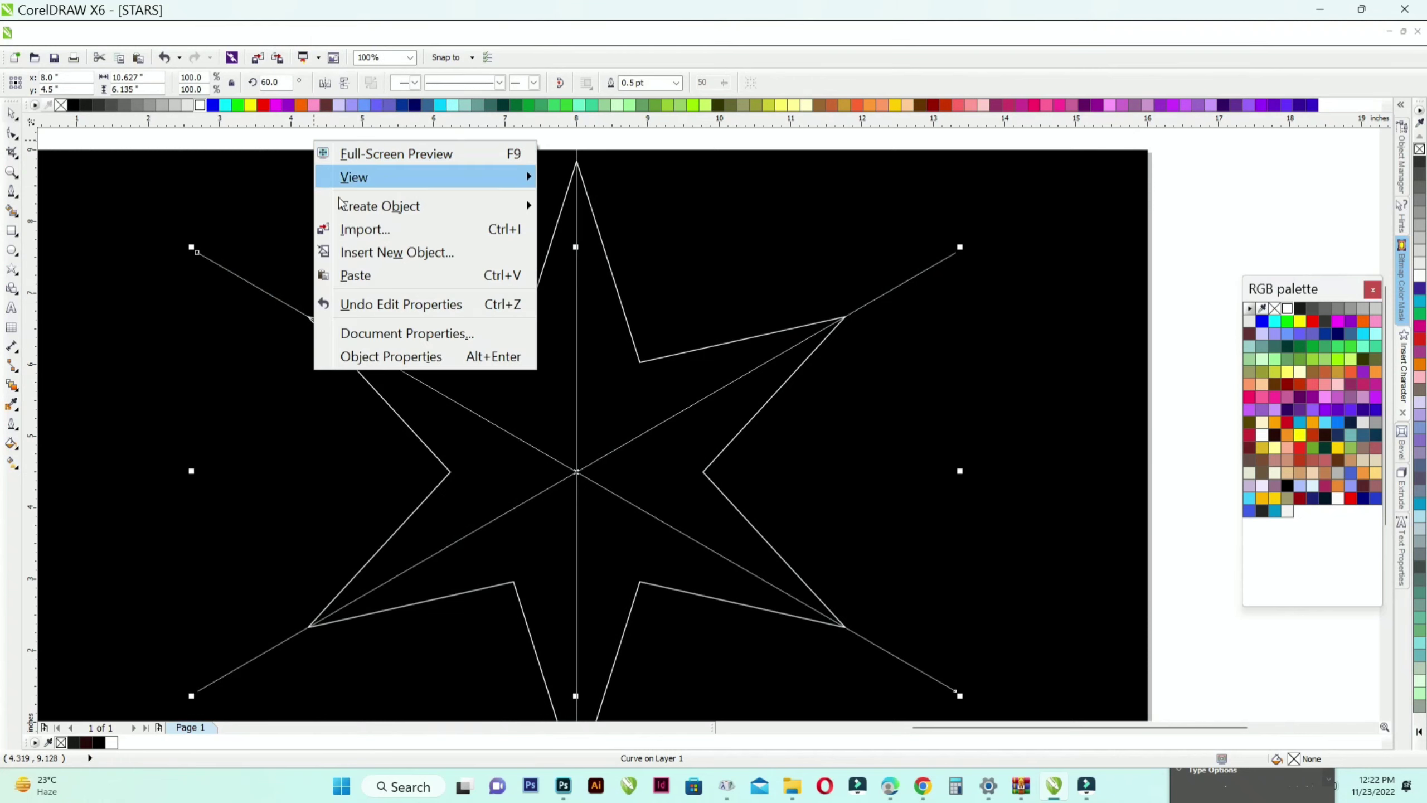
left_click(363, 271)
double_click(290, 82)
type("30")
key("Return")
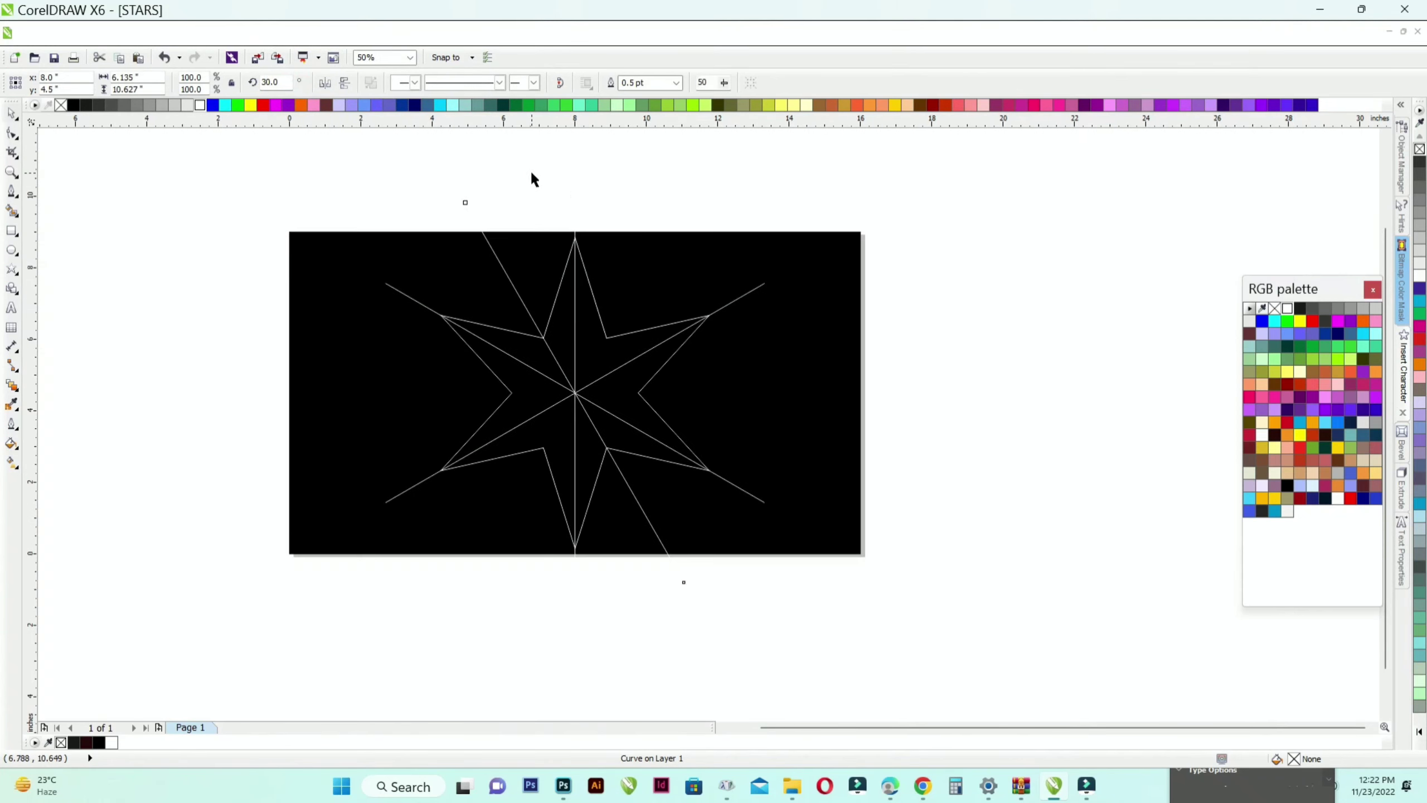
left_click(531, 173)
- Duplicate the 30-degree line in place and mirror the copy horizontally
right_click(502, 264)
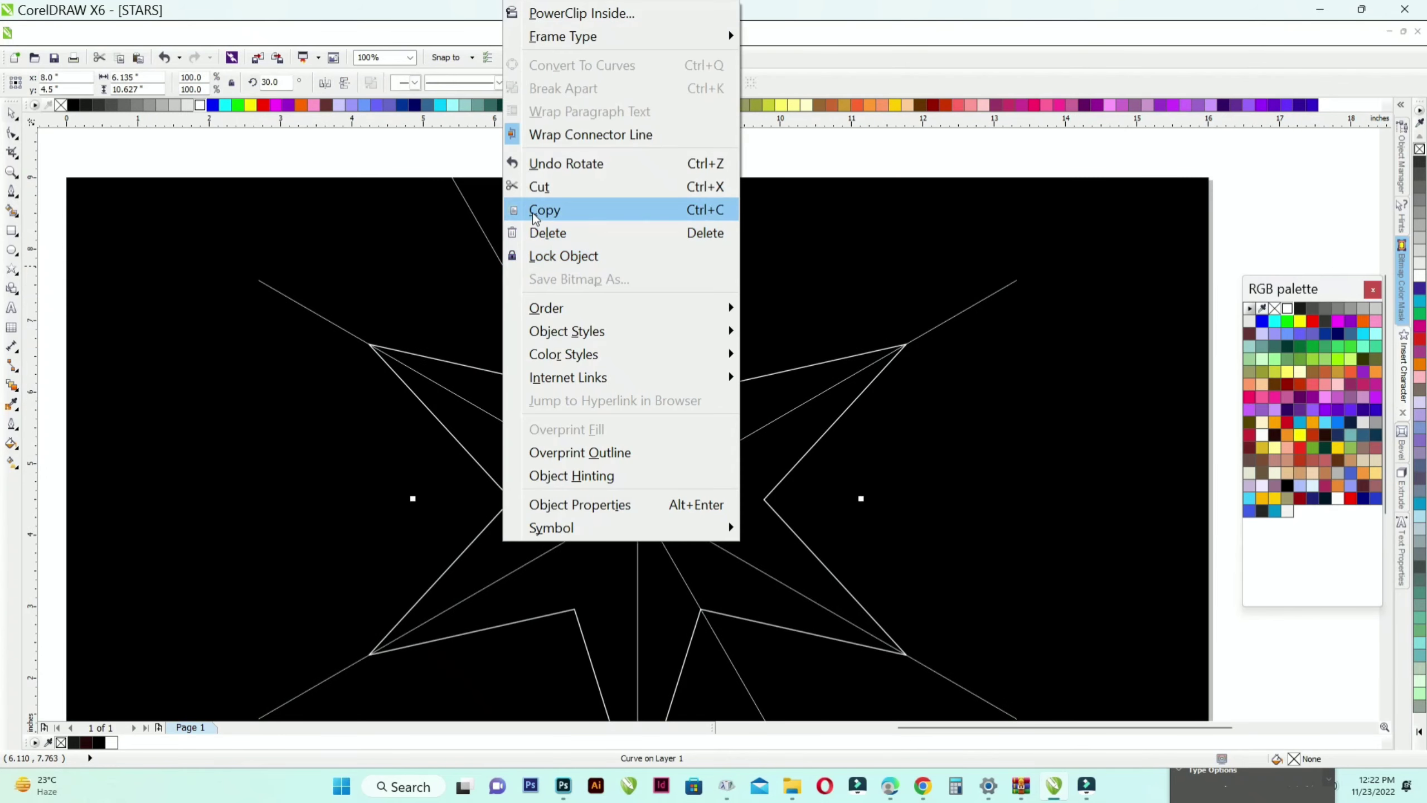
left_click(532, 209)
right_click(697, 154)
left_click(739, 290)
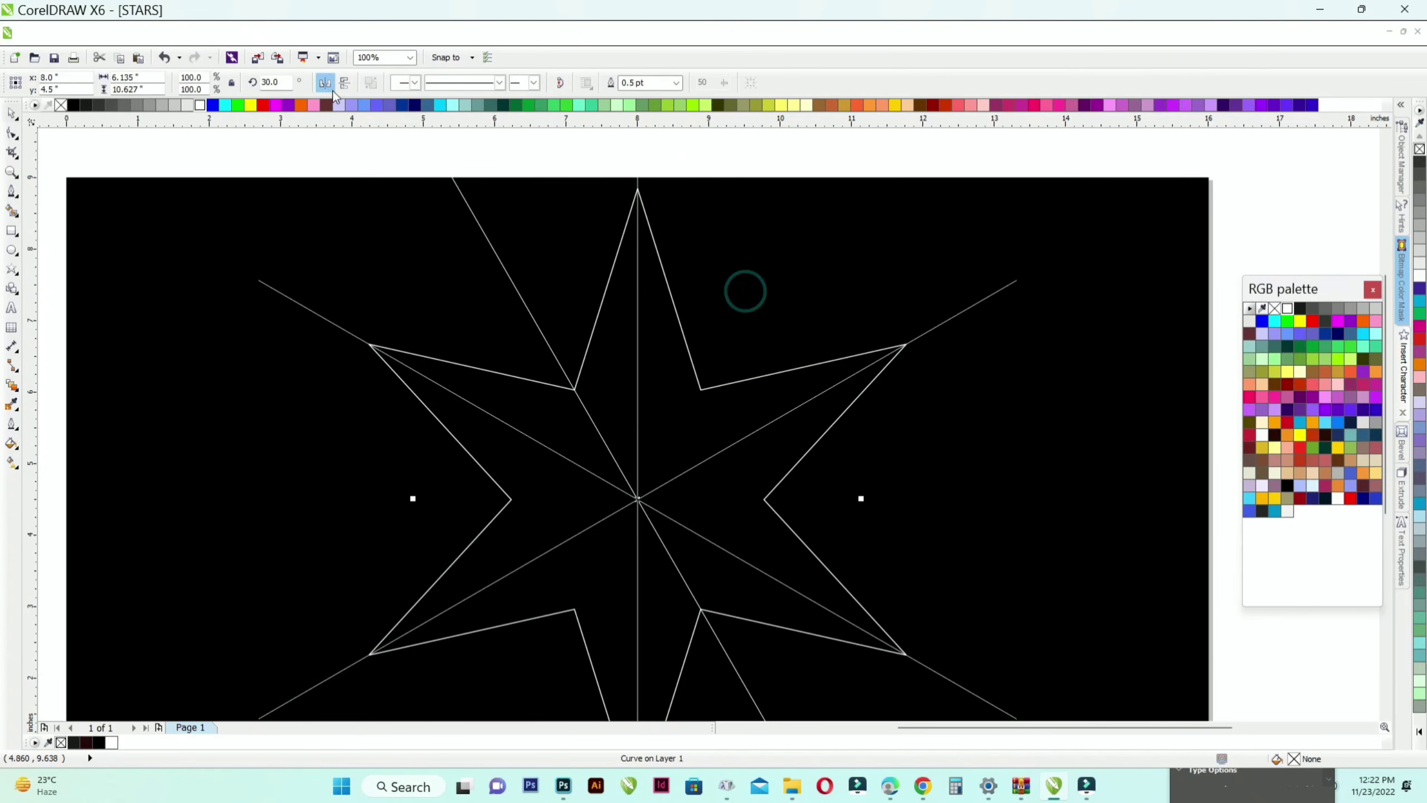
key("F3")
left_click(235, 340)
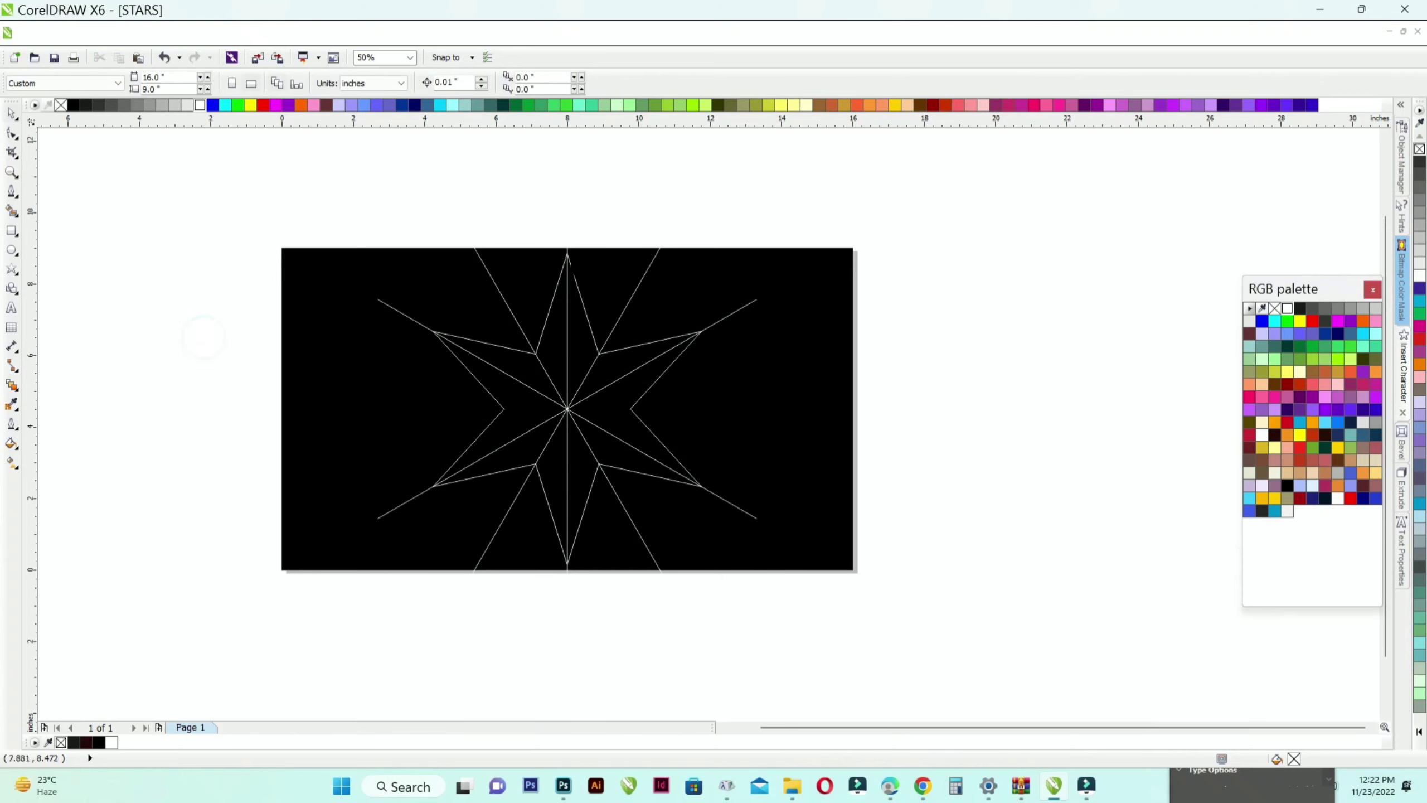
- Duplicate the vertical line in place and rotate the copy to 90 degrees as a horizontal line through the star's centre
scroll(568, 228, "up", 1)
left_click(568, 267)
right_click(569, 268)
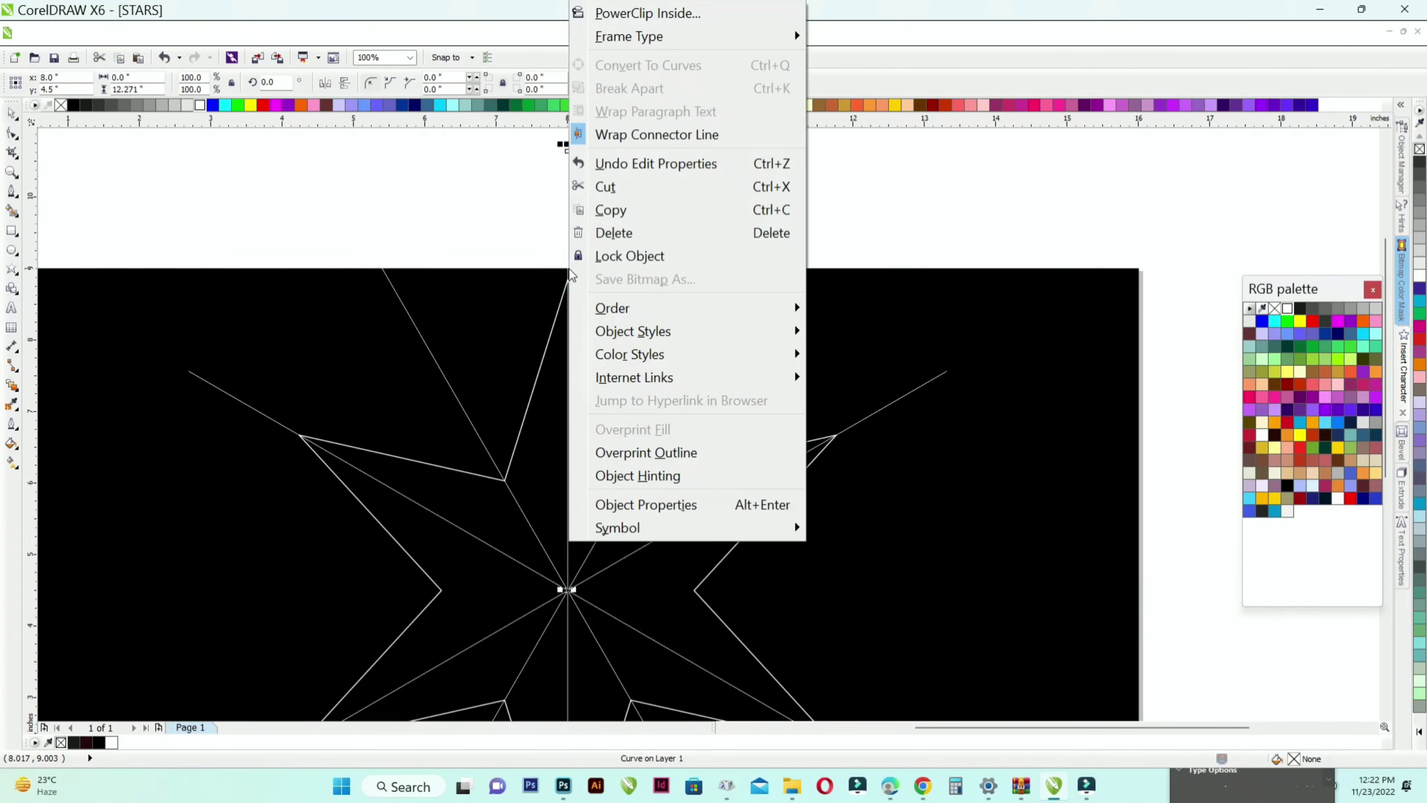
left_click(605, 216)
right_click(489, 190)
left_click(545, 319)
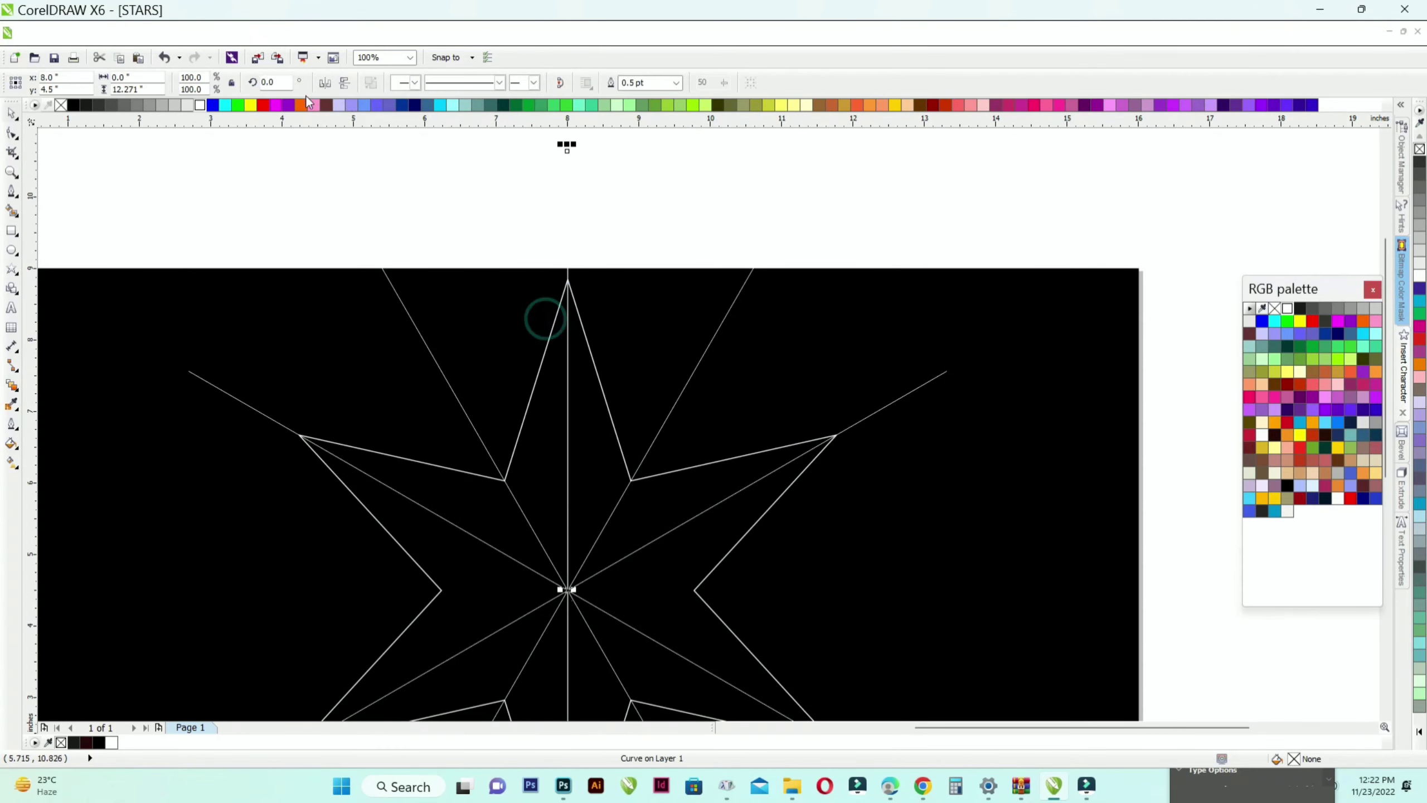
double_click(271, 82)
type("90")
key("Return")
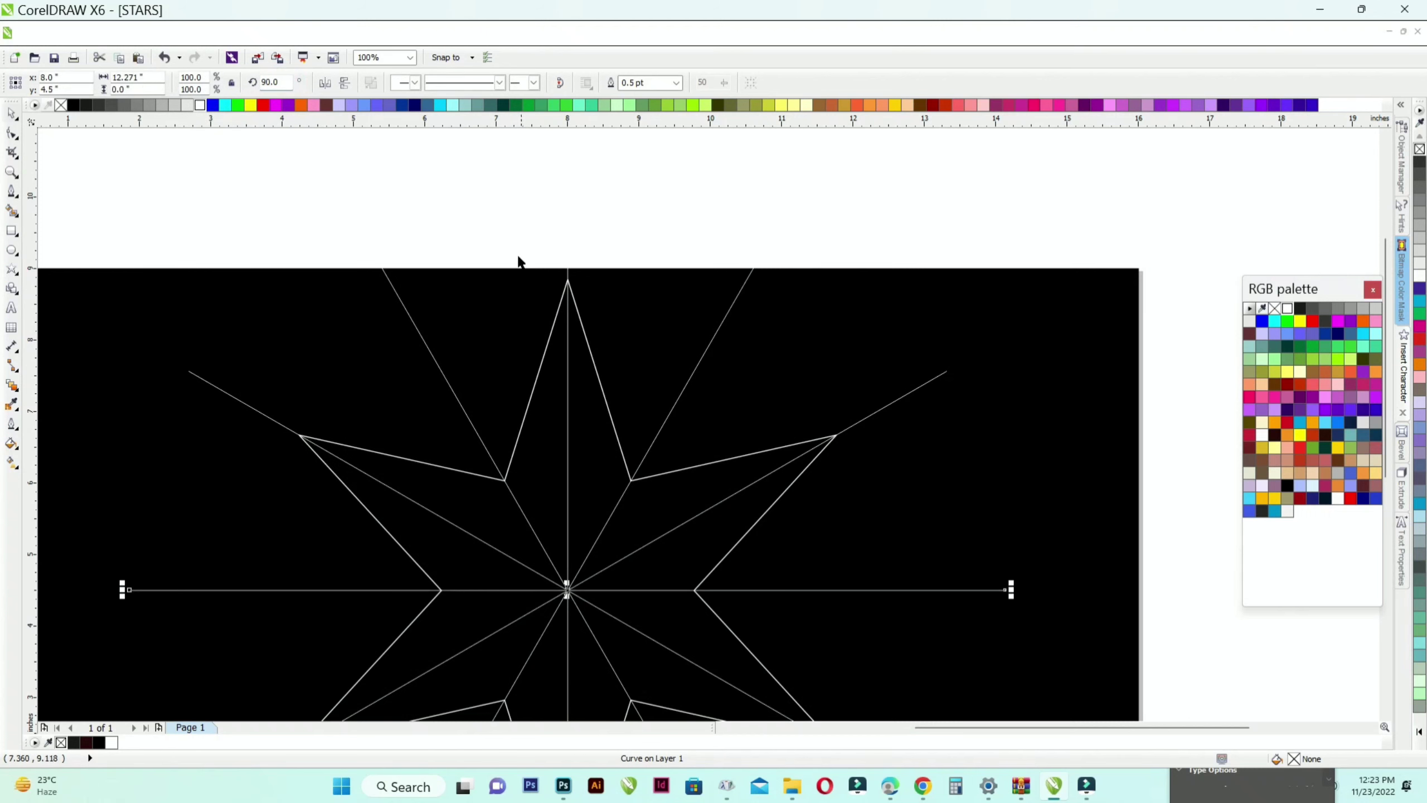
left_click(508, 208)
key("F4")
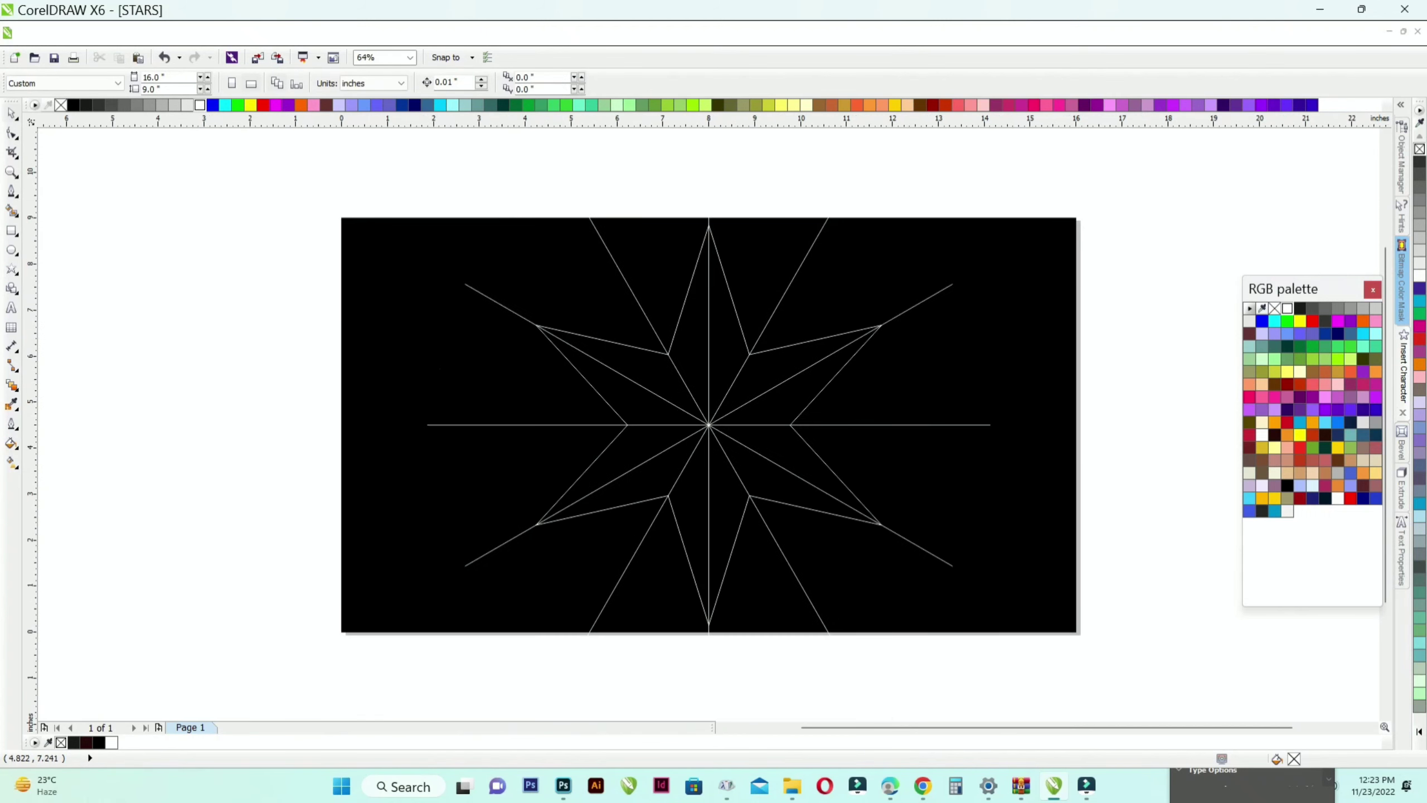
- Fill all twelve segments of the six-pointed star with moss green using the Smart Fill tool
left_click(13, 212)
left_click(56, 219)
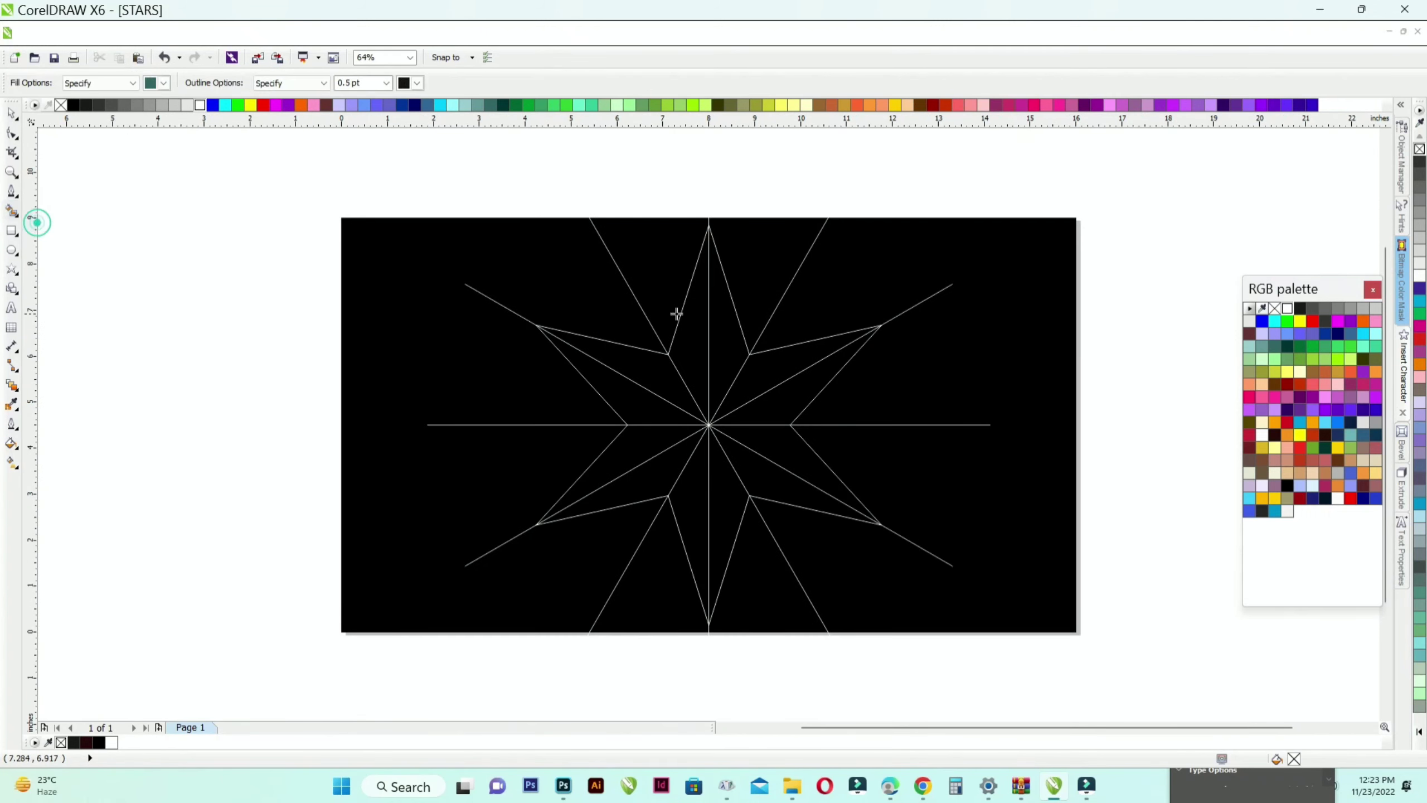
left_click(687, 321)
left_click(755, 366)
left_click(785, 410)
left_click(776, 448)
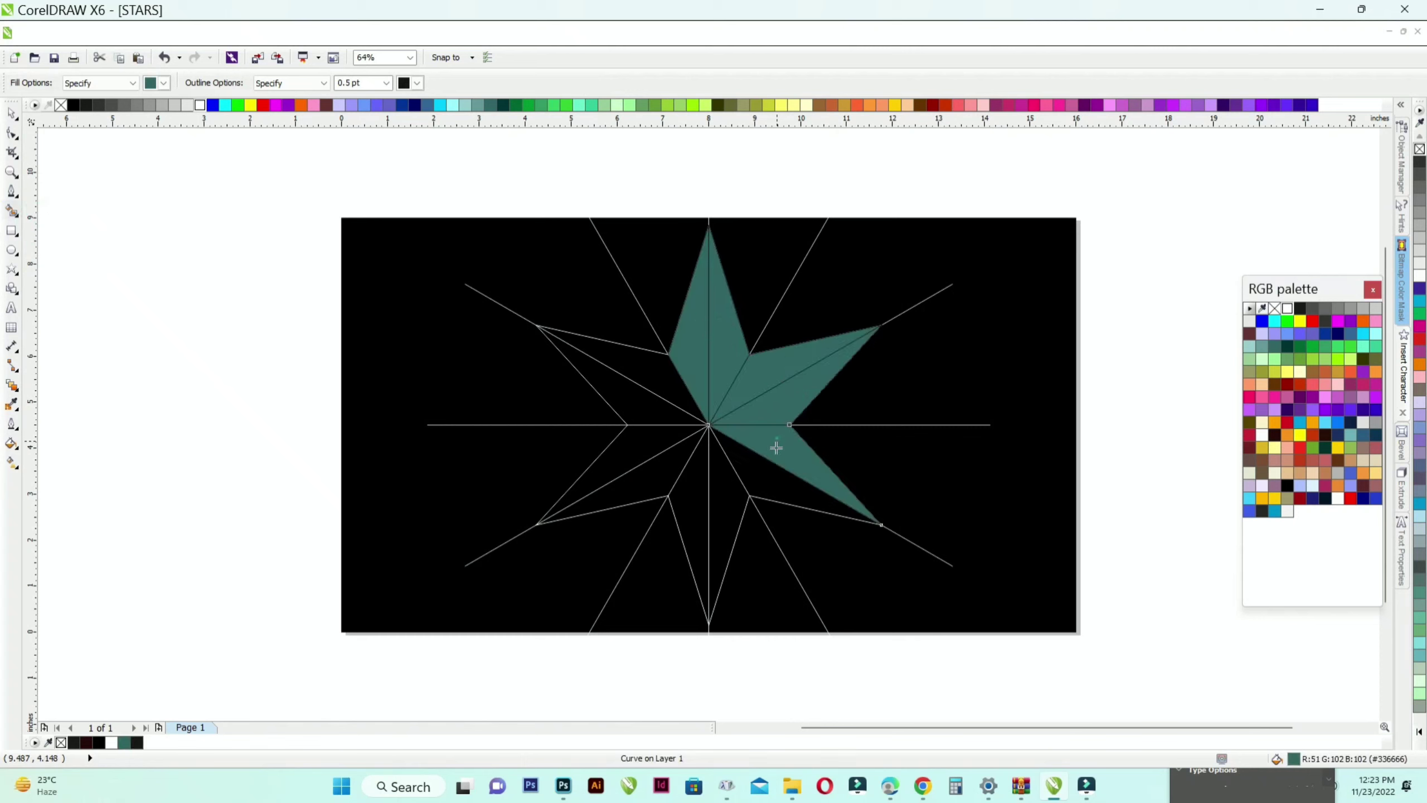
left_click(768, 469)
left_click(713, 490)
left_click(700, 493)
left_click(653, 471)
left_click(633, 447)
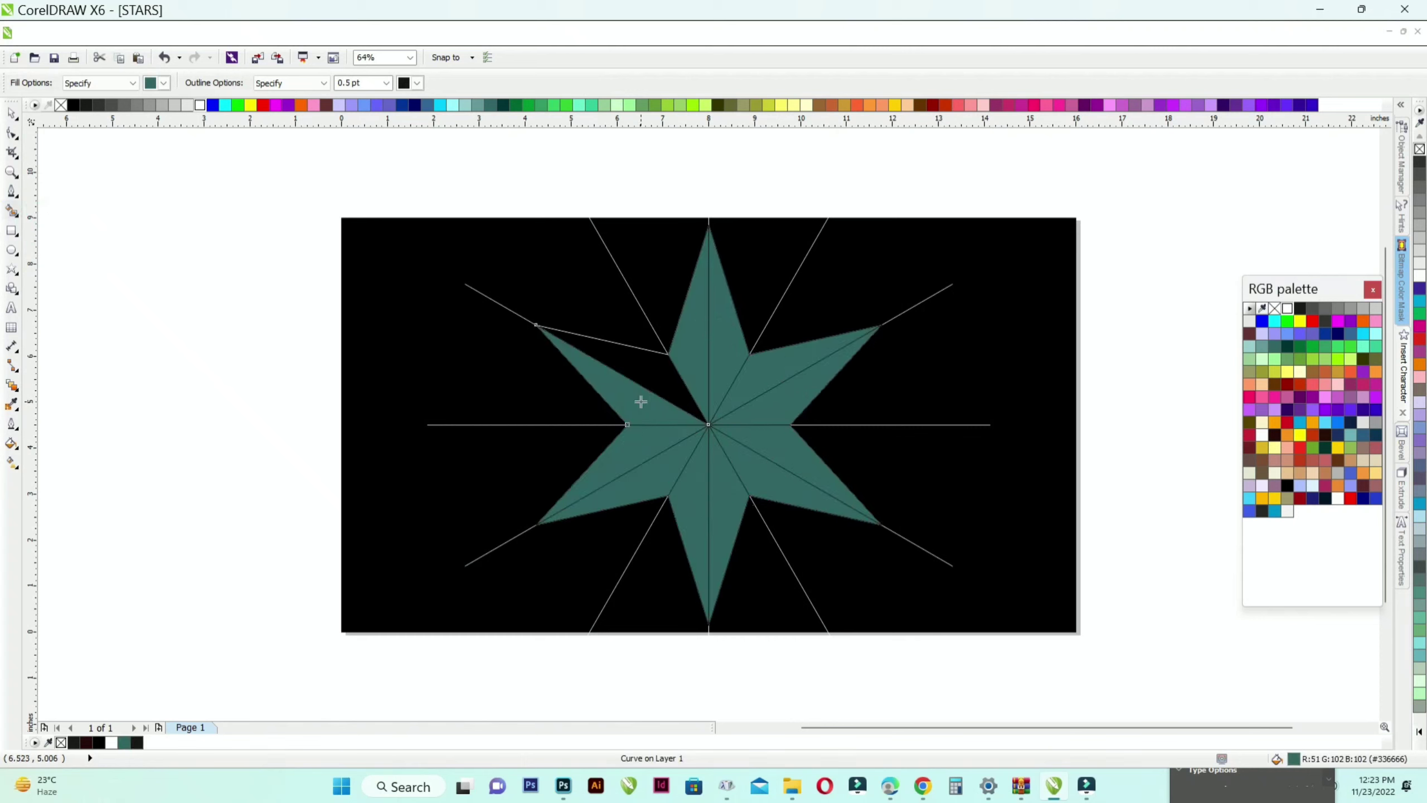
left_click(637, 398)
left_click(637, 376)
- Delete the vertical construction line and the two construction lines running through the star's upper inner corners
left_click(10, 119)
left_click(62, 213)
scroll(611, 229, "up", 1)
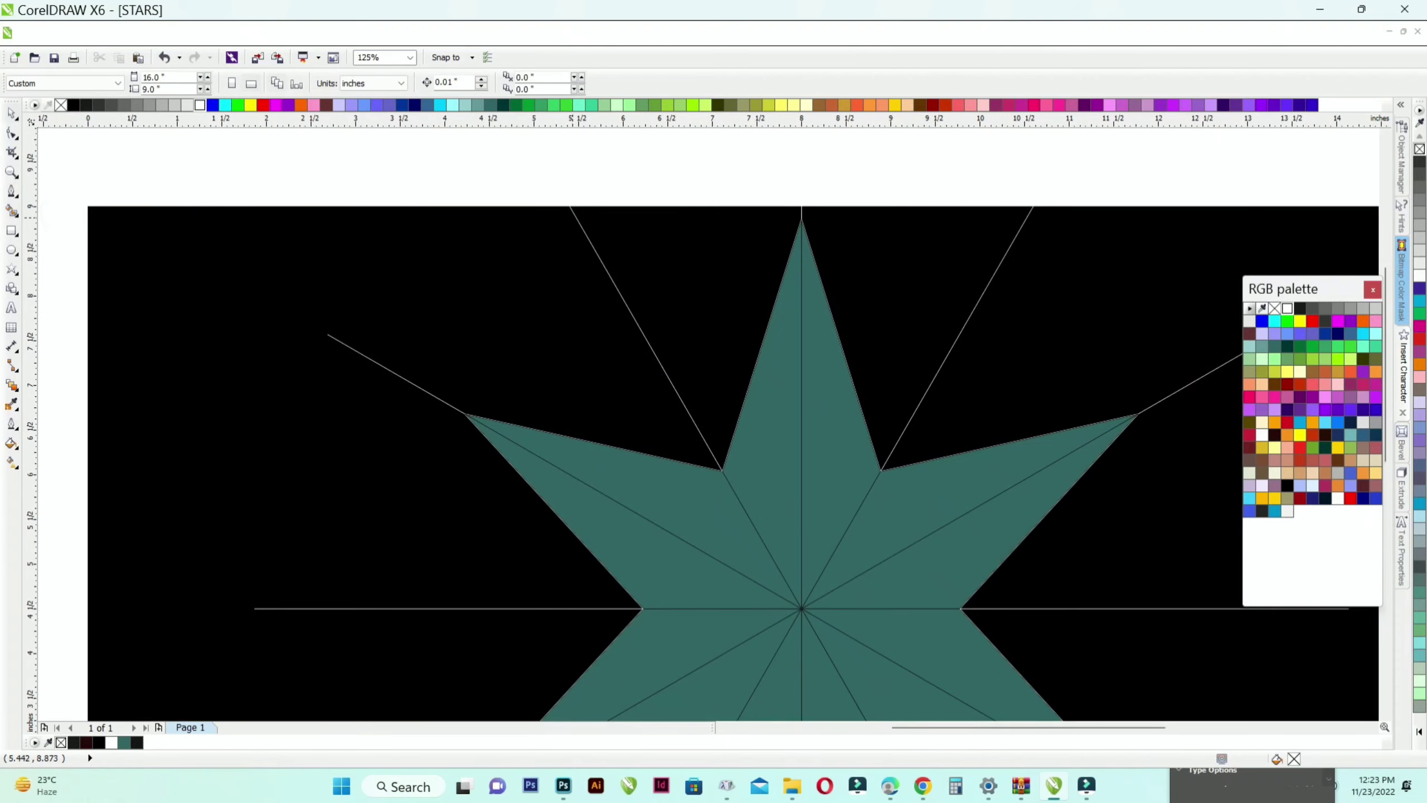
right_click(577, 217)
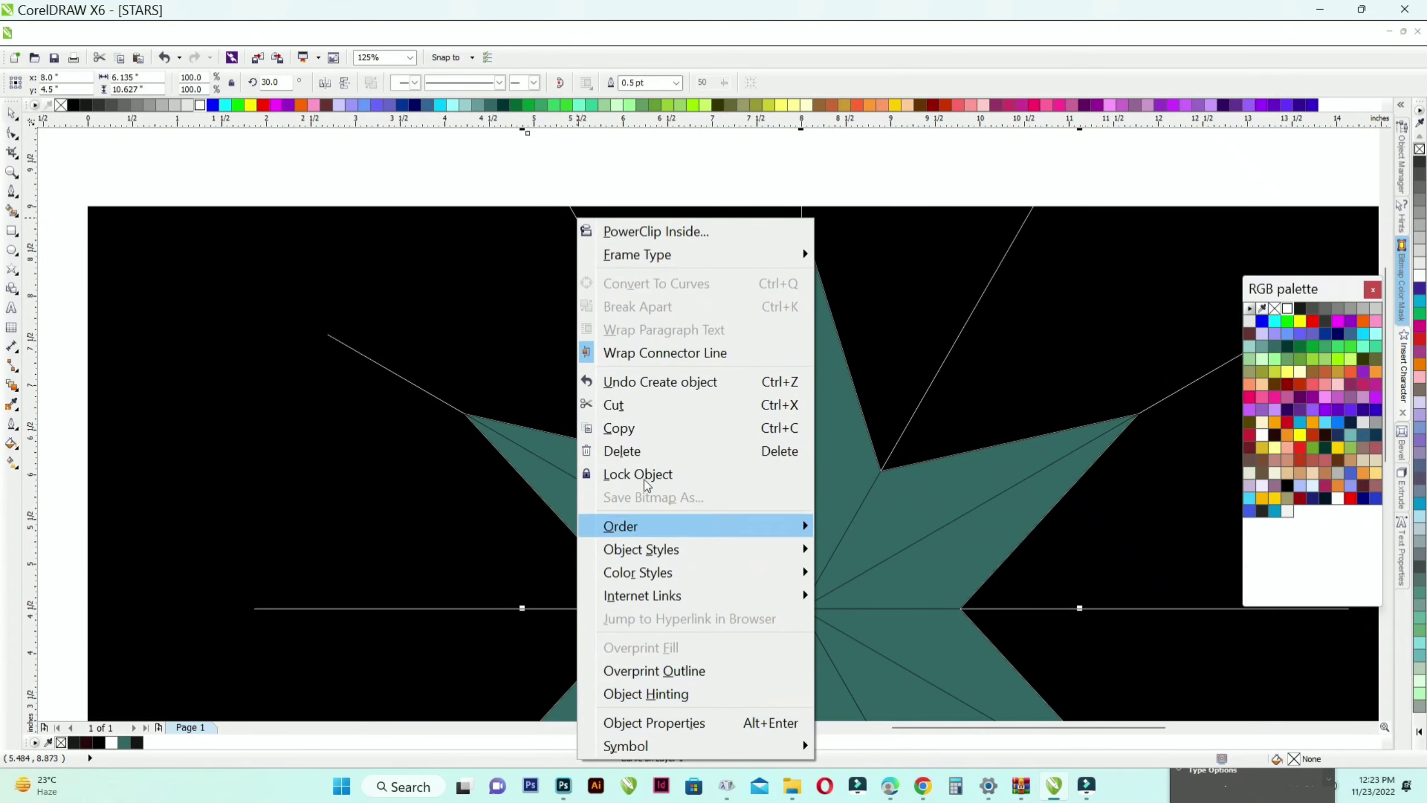
left_click(641, 451)
left_click(802, 207)
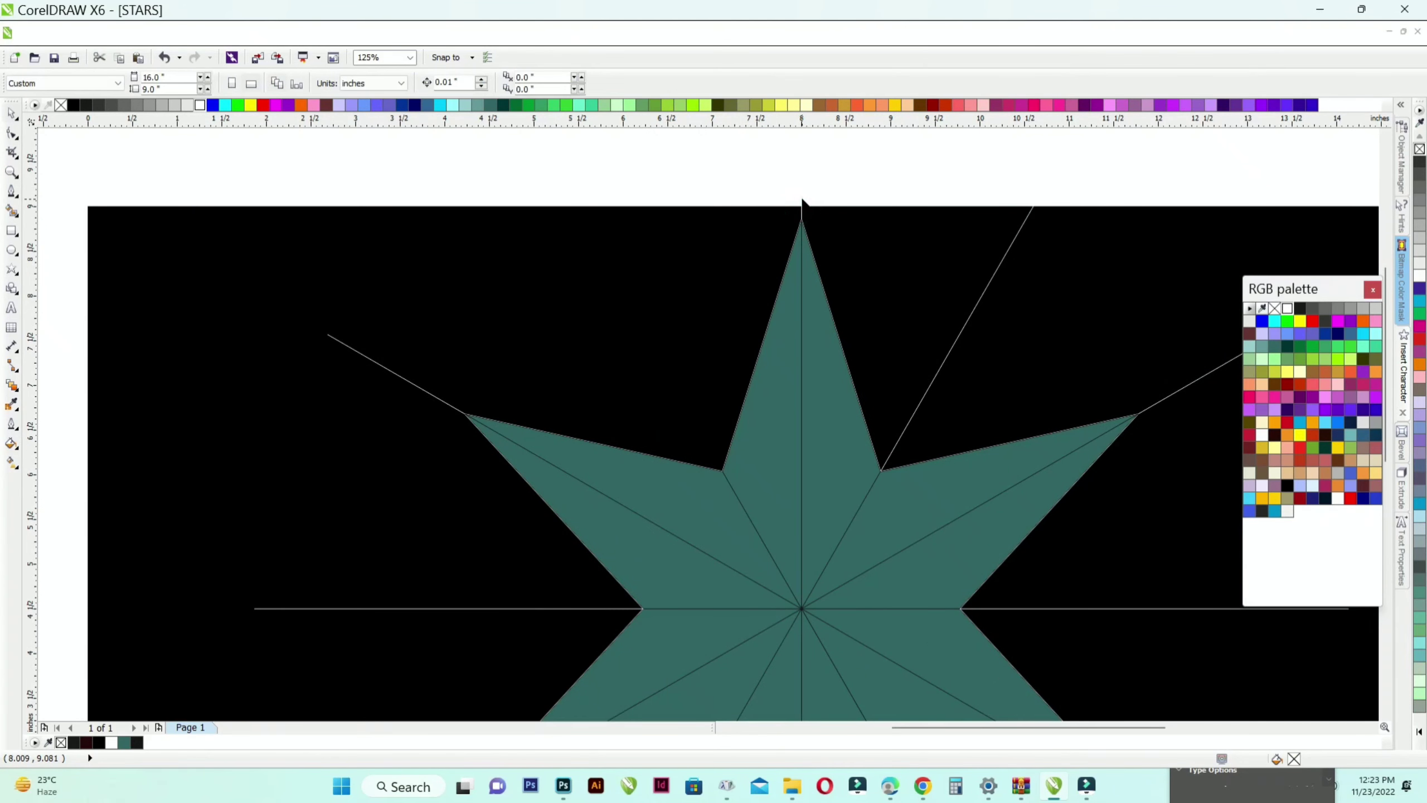
key("Delete")
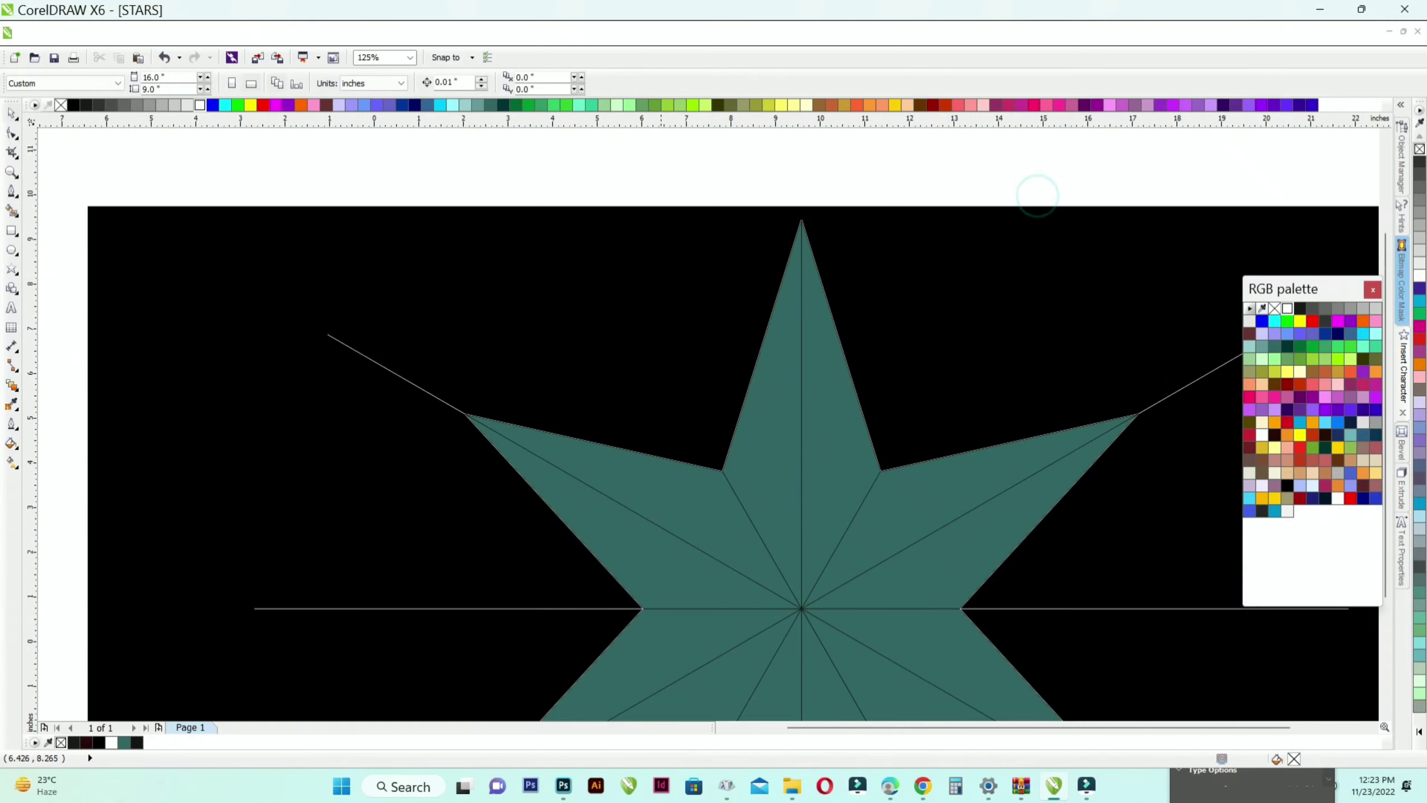
- Delete the horizontal construction line and the remaining diagonal construction lines running through the star's side points
scroll(1036, 198, "up", 3)
scroll(1014, 316, "up", 2)
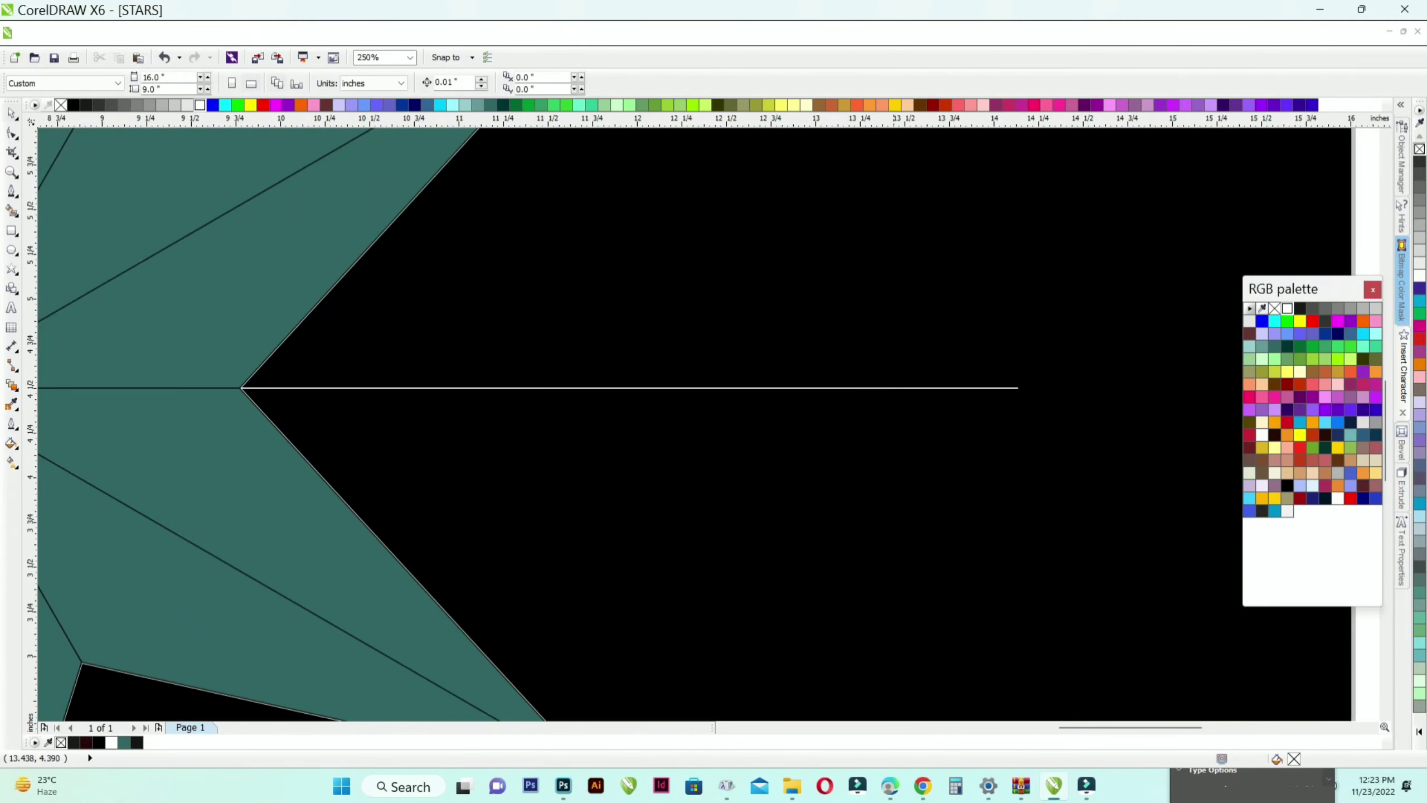
left_click(896, 388)
key("Delete")
scroll(897, 388, "down", 2)
scroll(904, 533, "up", 1)
left_click(819, 481)
key("Delete")
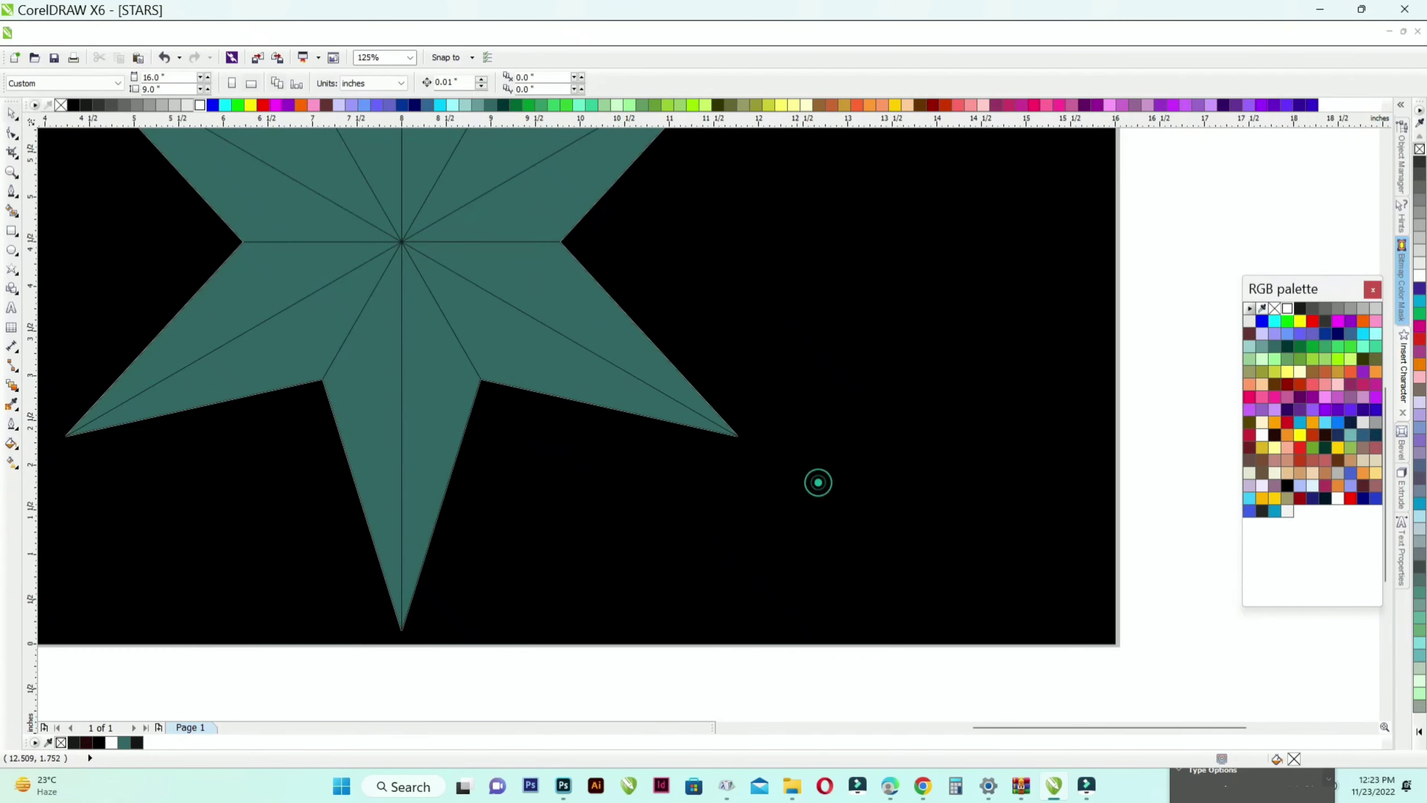
scroll(818, 481, "down", 1)
scroll(633, 551, "up", 2)
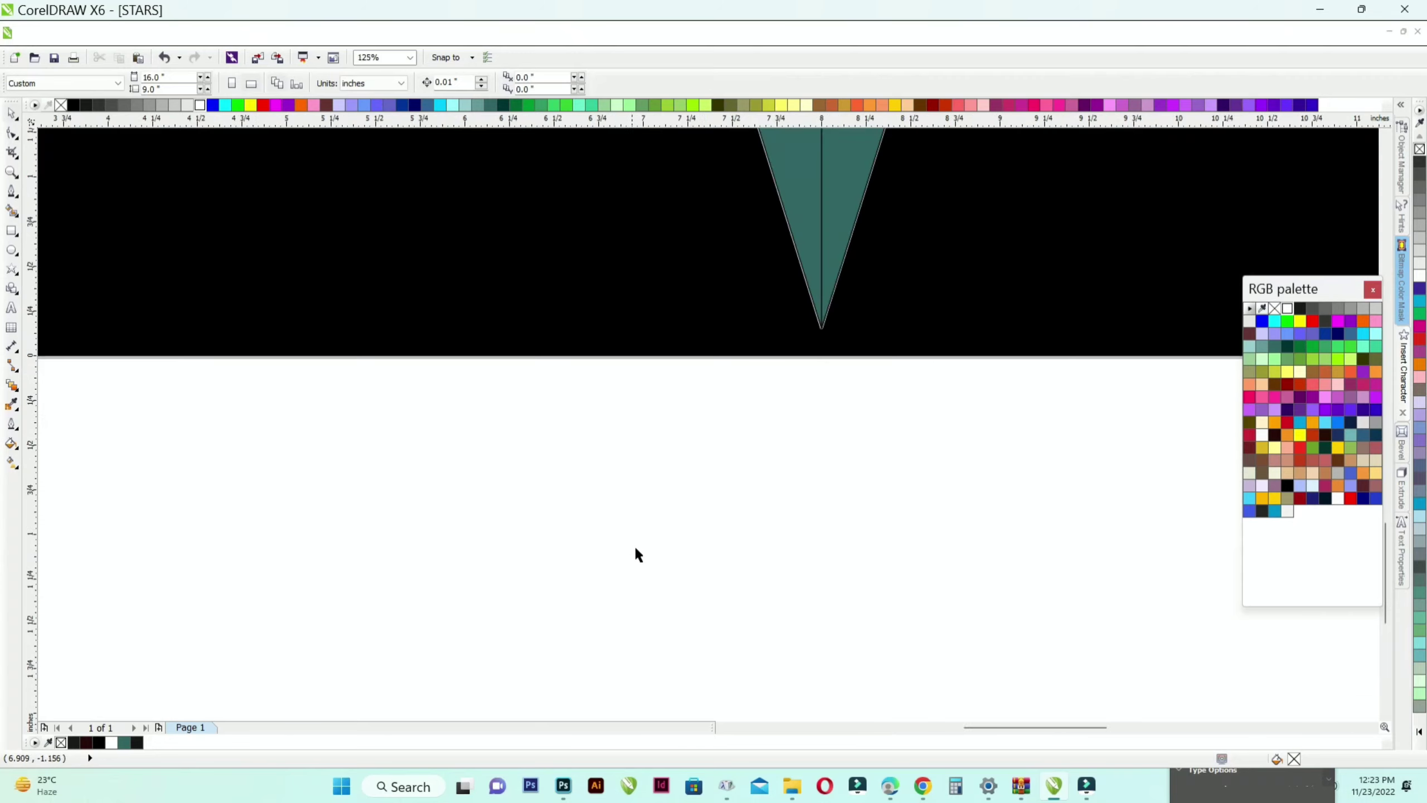
left_click(822, 299)
key("Delete")
scroll(779, 465, "down", 2)
scroll(785, 307, "up", 1)
key("ctrl+z")
- Select all the star pieces together and remove their outlines
scroll(760, 400, "down", 2)
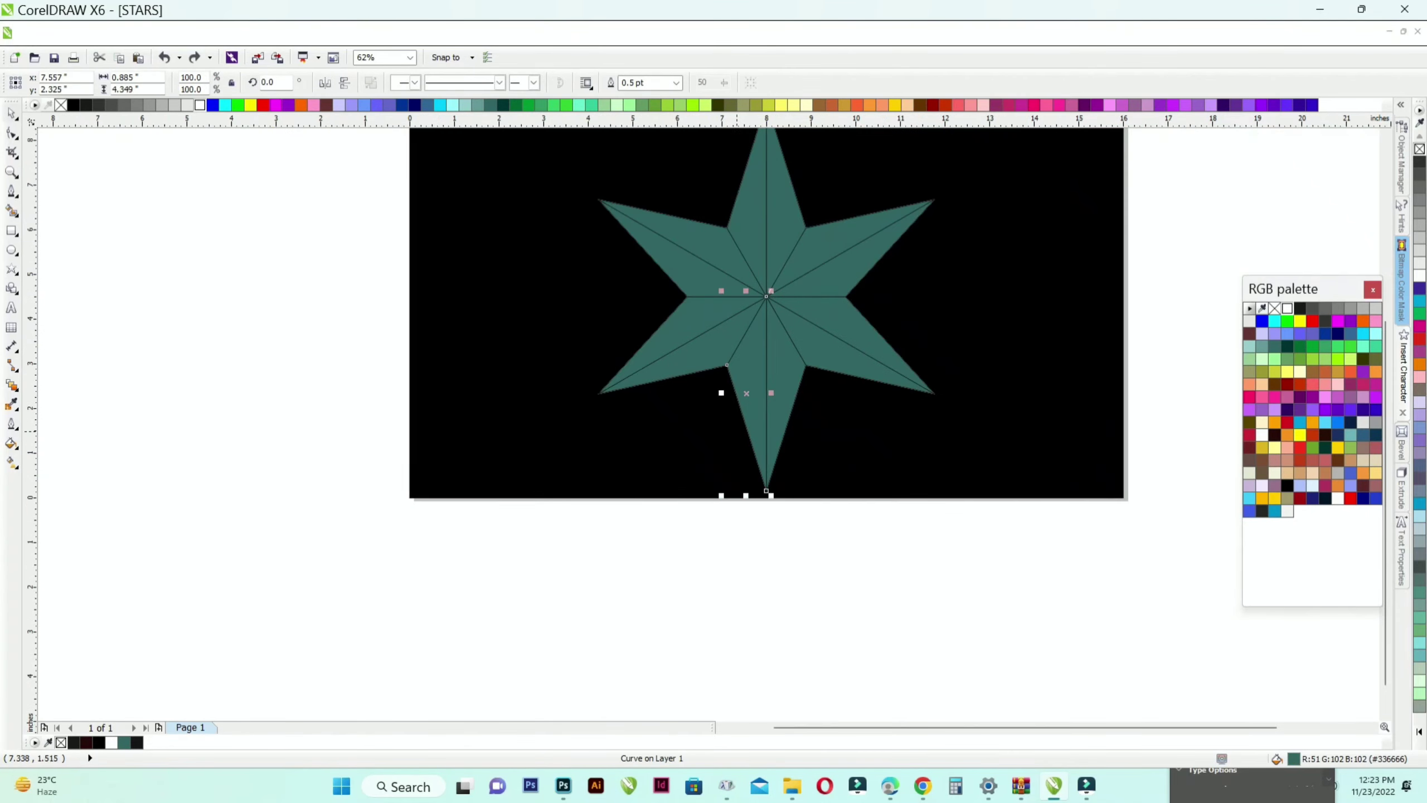
scroll(730, 405, "down", 2)
scroll(785, 282, "up", 2)
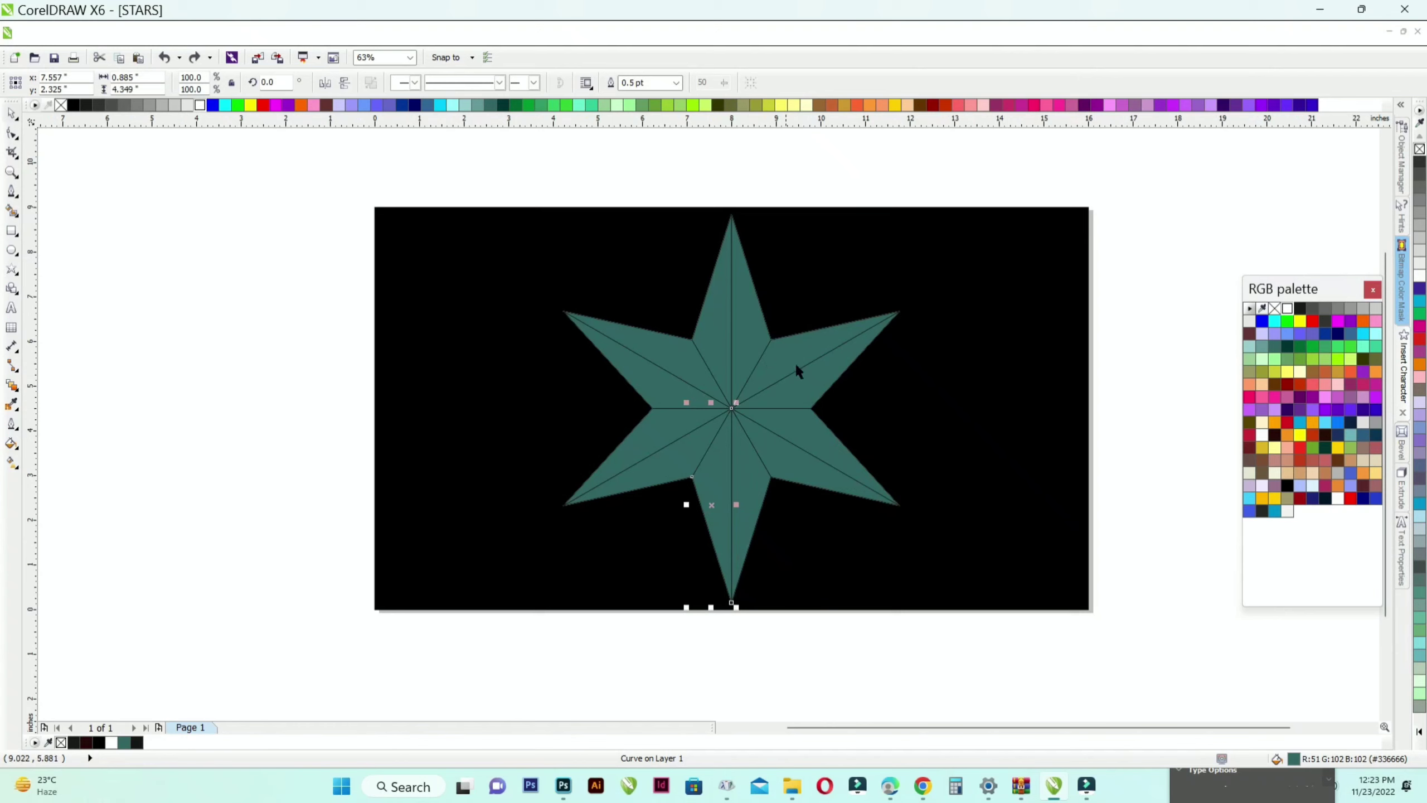
left_click_drag(265, 143, 982, 659)
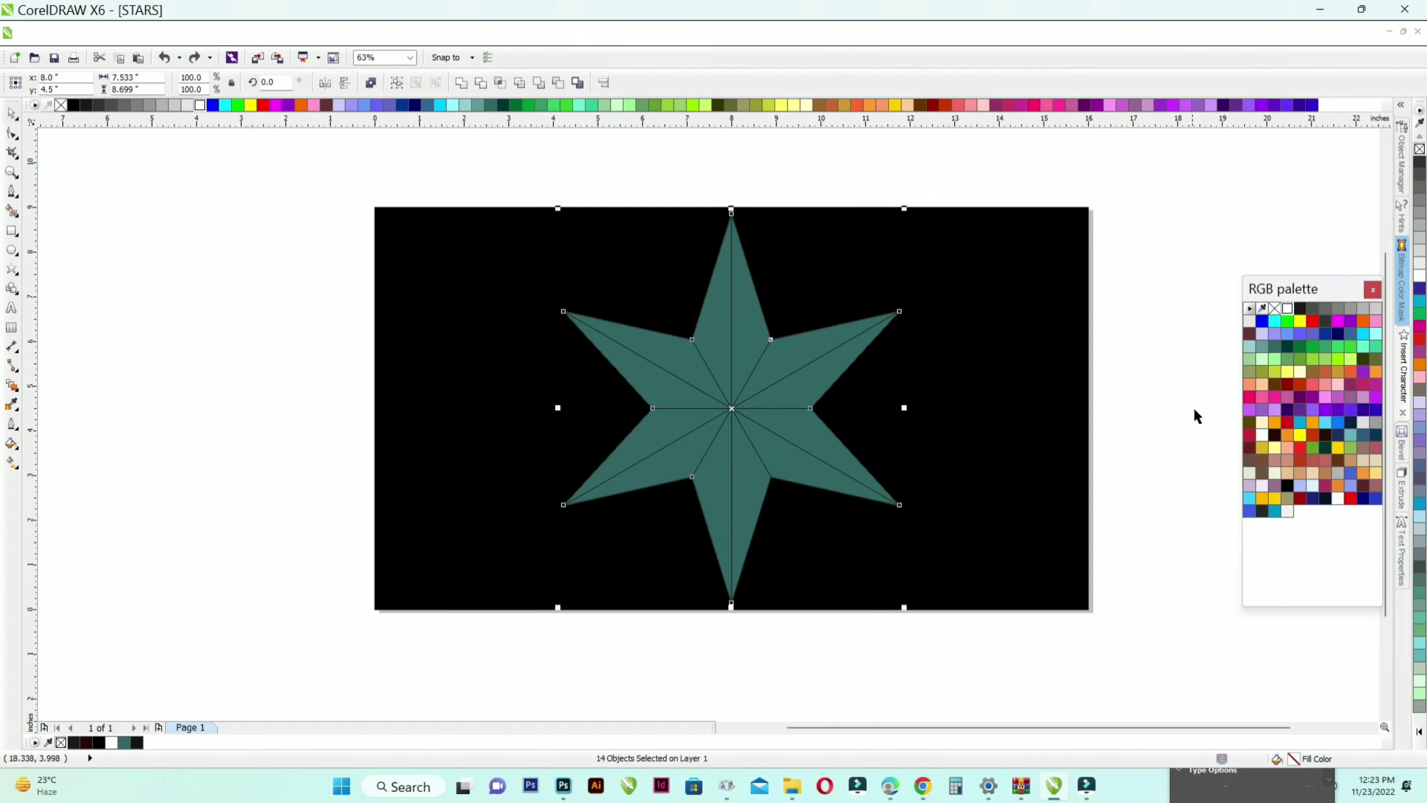
right_click(1276, 309)
left_click(1167, 274)
key("F4")
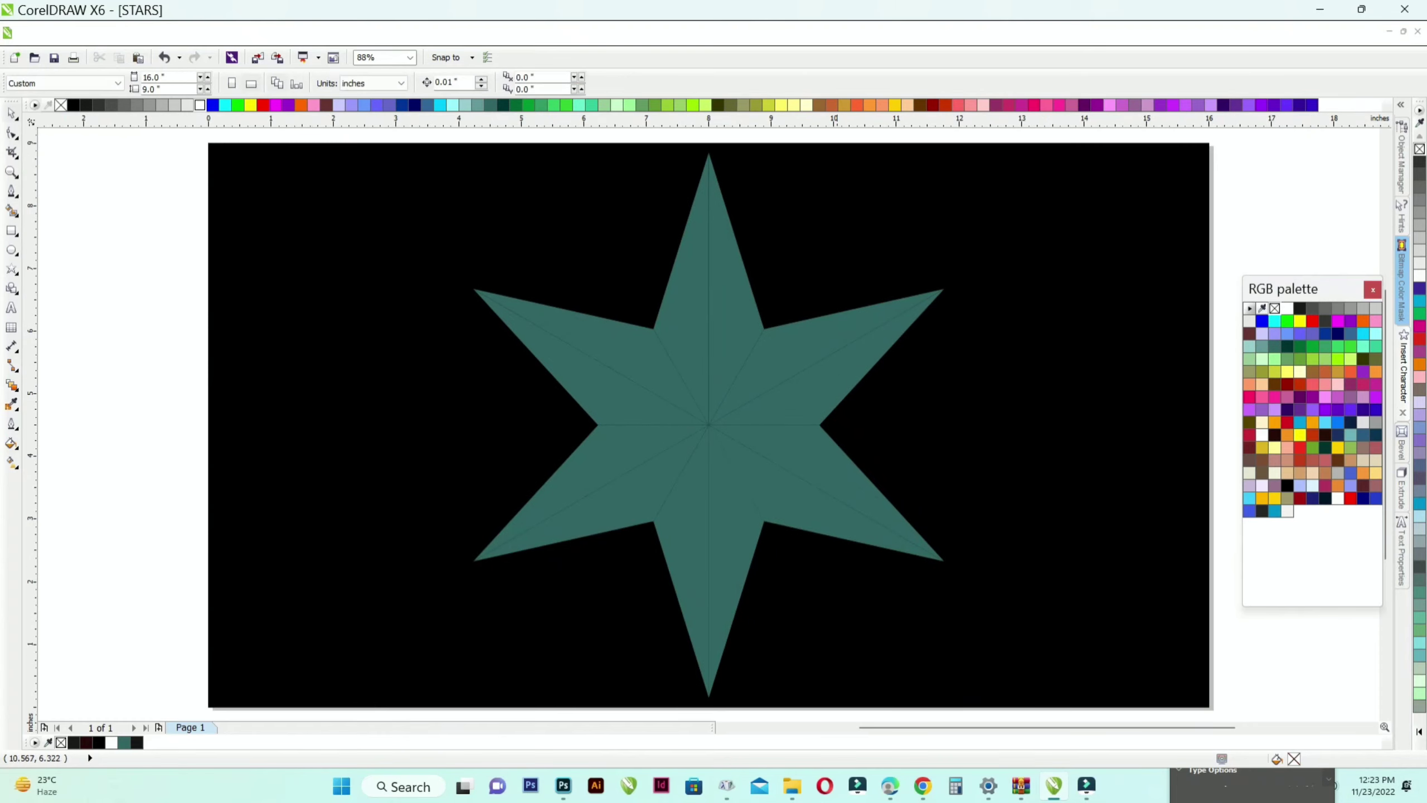
- Apply a vertical linear fountain fill to the right half of the top point, red at the star's centre and white at the tip
left_click(727, 279)
left_click(11, 463)
left_click_drag(724, 227, 708, 265)
left_click(708, 408)
left_click(1312, 322)
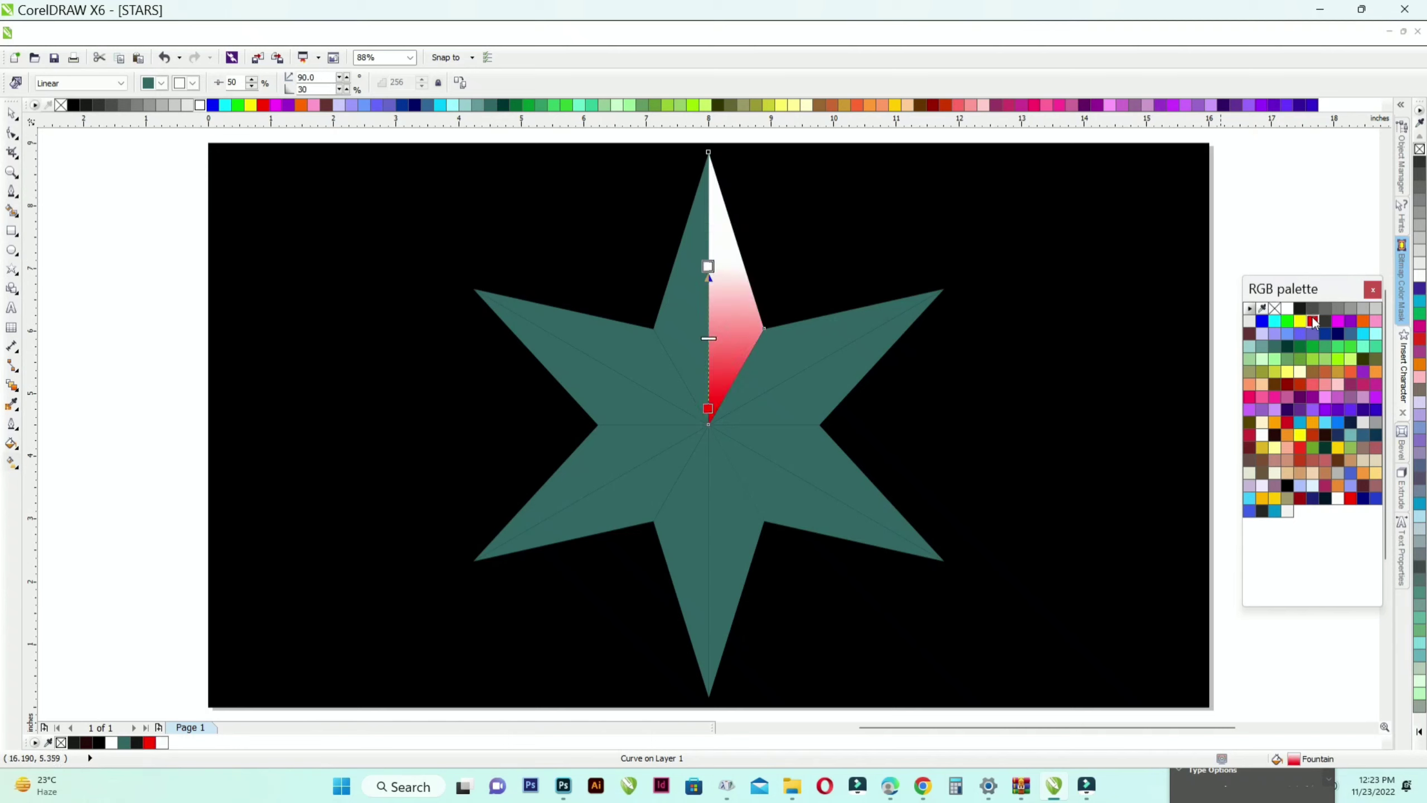
left_click_drag(708, 354, 708, 348)
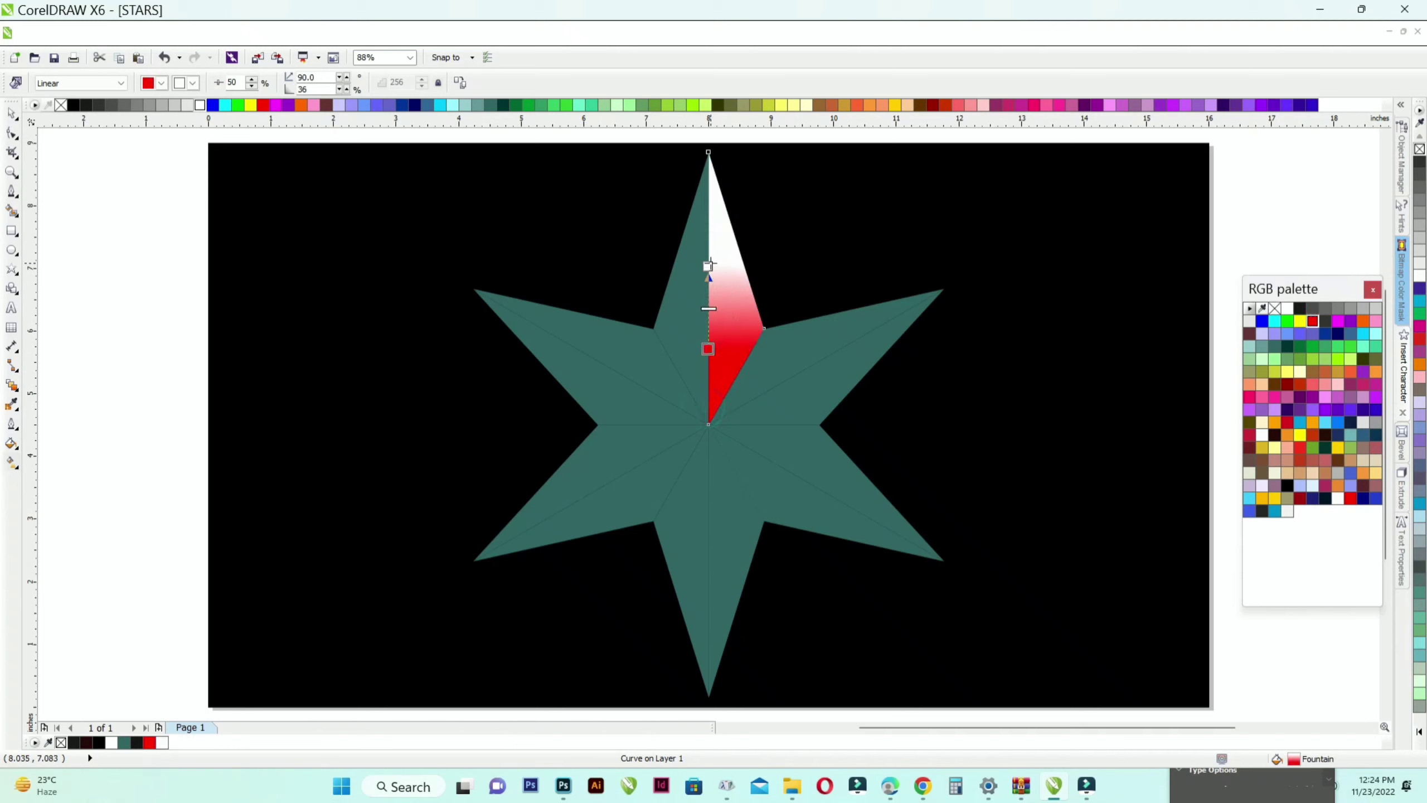
left_click_drag(709, 233, 708, 196)
left_click(10, 114)
left_click(102, 244)
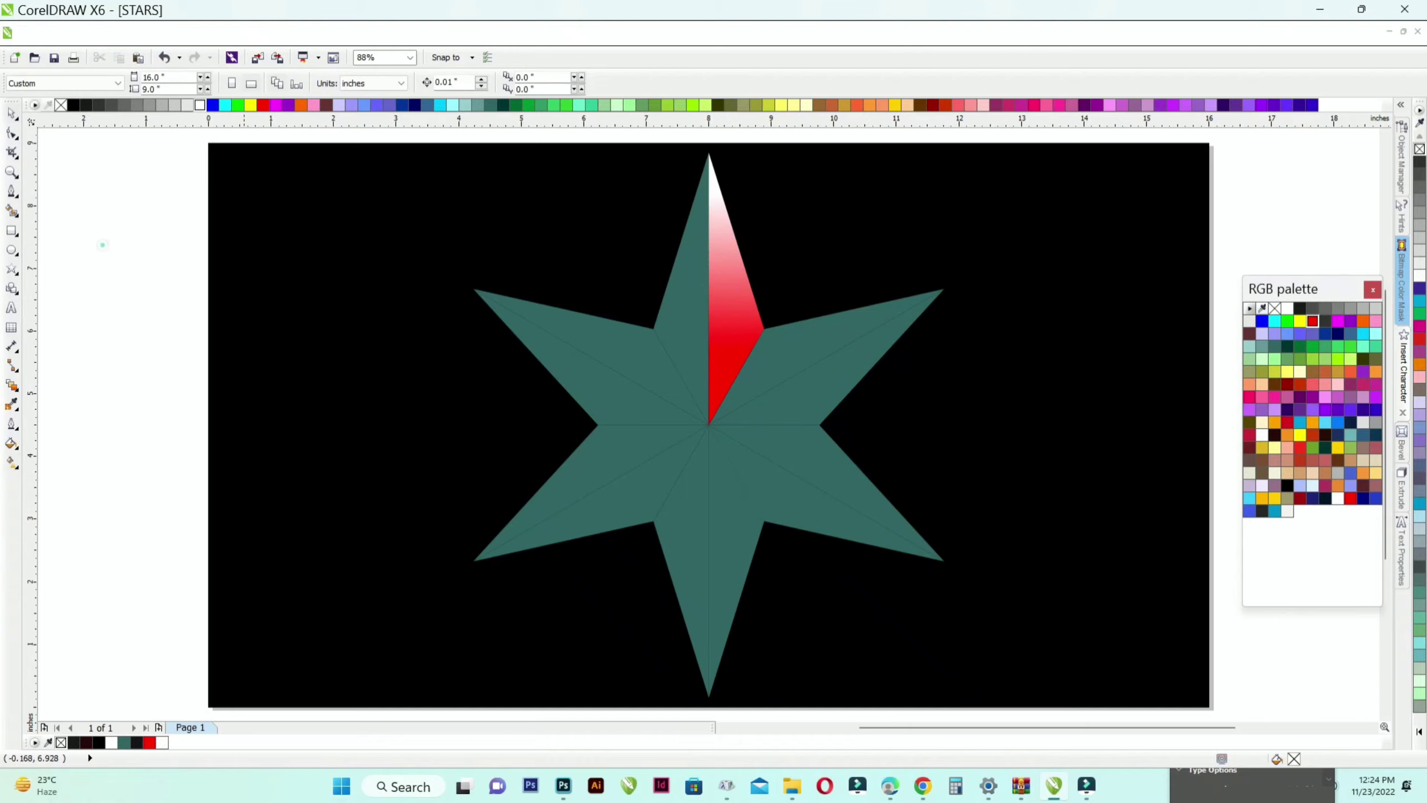
- Apply a vertical linear fountain fill to the left half of the top point, white at the star's centre and red at the tip
scroll(624, 252, "down", 1)
scroll(644, 248, "up", 1)
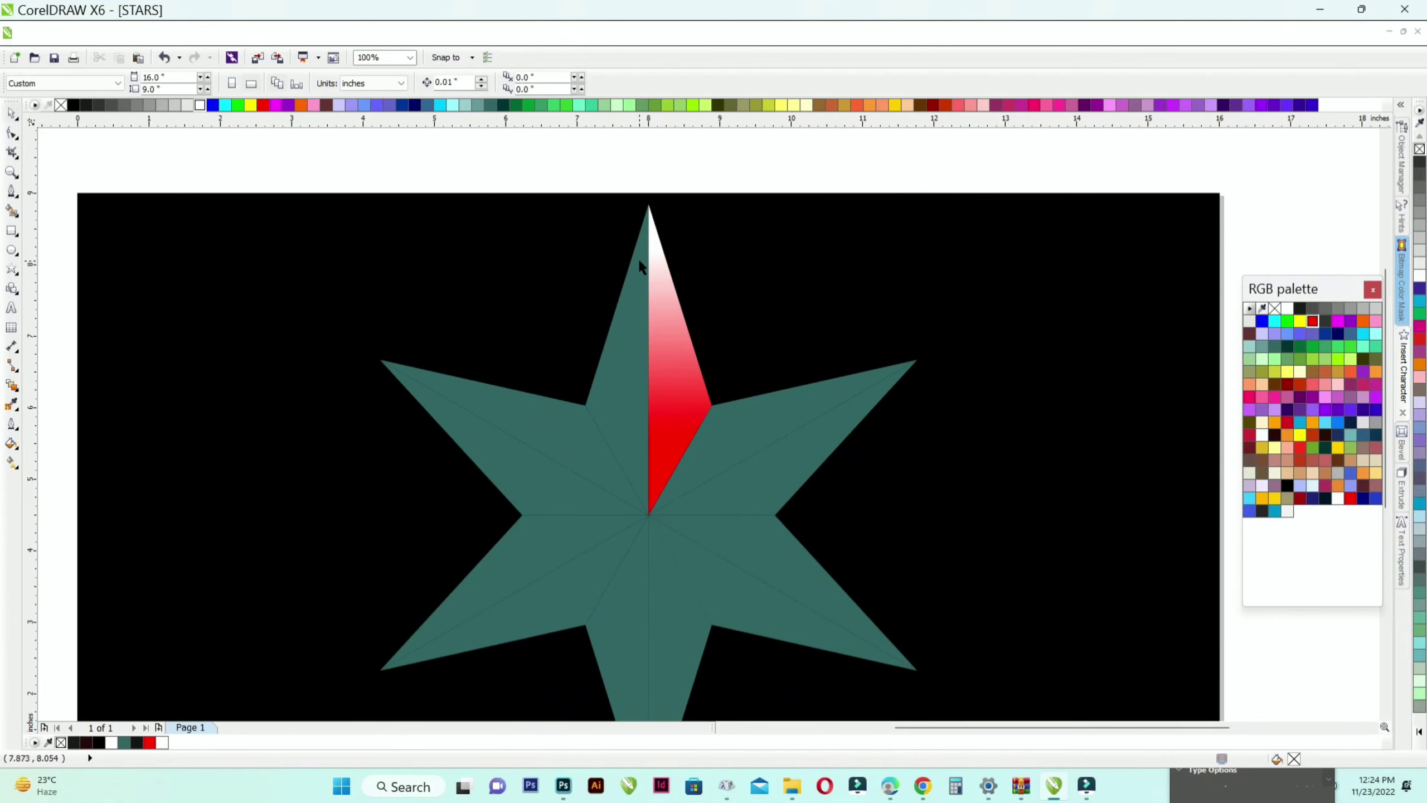
left_click(636, 256)
left_click(11, 444)
left_click_drag(624, 446, 624, 287)
left_click(1249, 397)
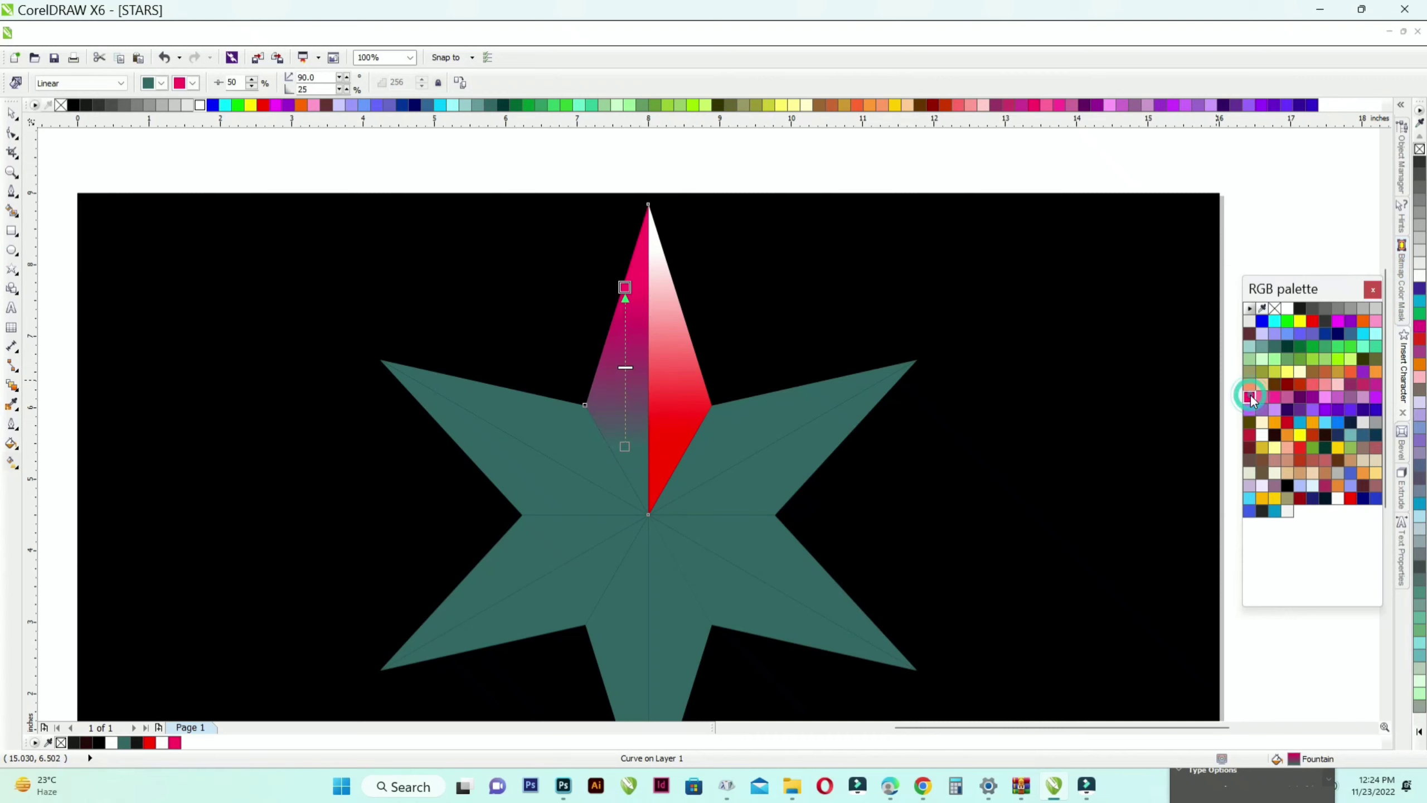
left_click(1310, 321)
left_click_drag(1287, 309, 625, 445)
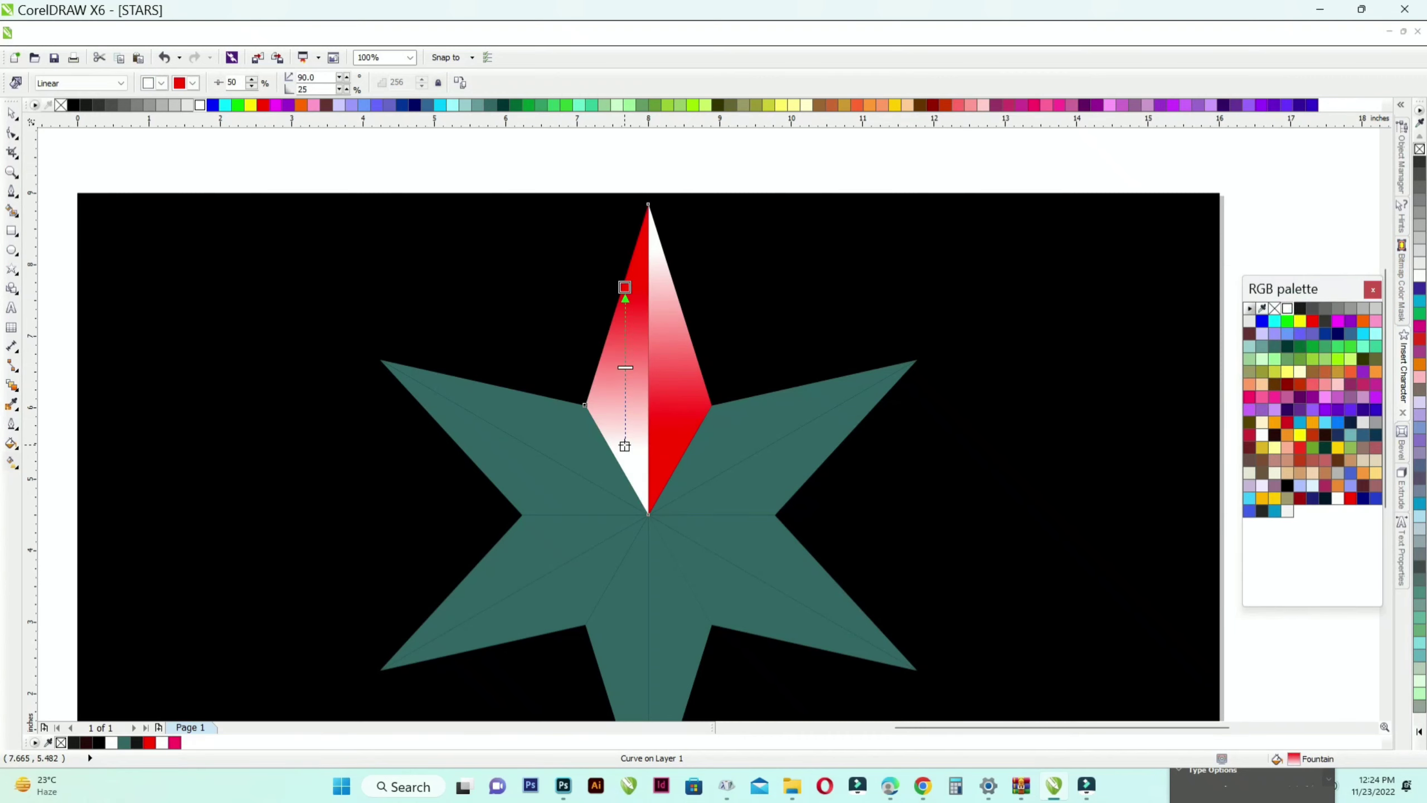
scroll(625, 444, "up", 1)
scroll(623, 318, "down", 1)
left_click_drag(618, 231, 618, 224)
key("space")
- Select all the star pieces and examine the seam between the two halves of the top point close up
scroll(518, 355, "down", 2)
left_click(385, 291)
left_click_drag(409, 270, 759, 505)
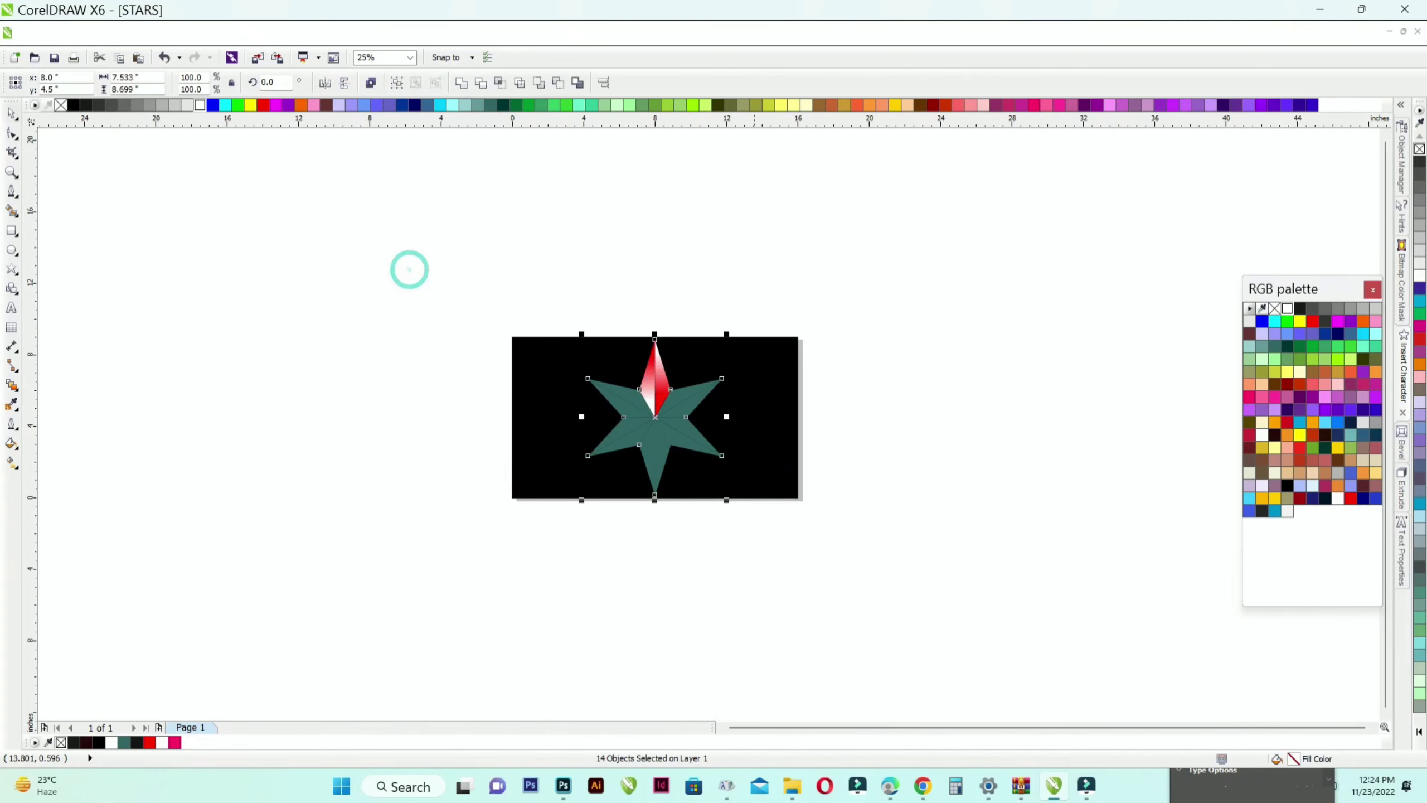
scroll(655, 383, "up", 6)
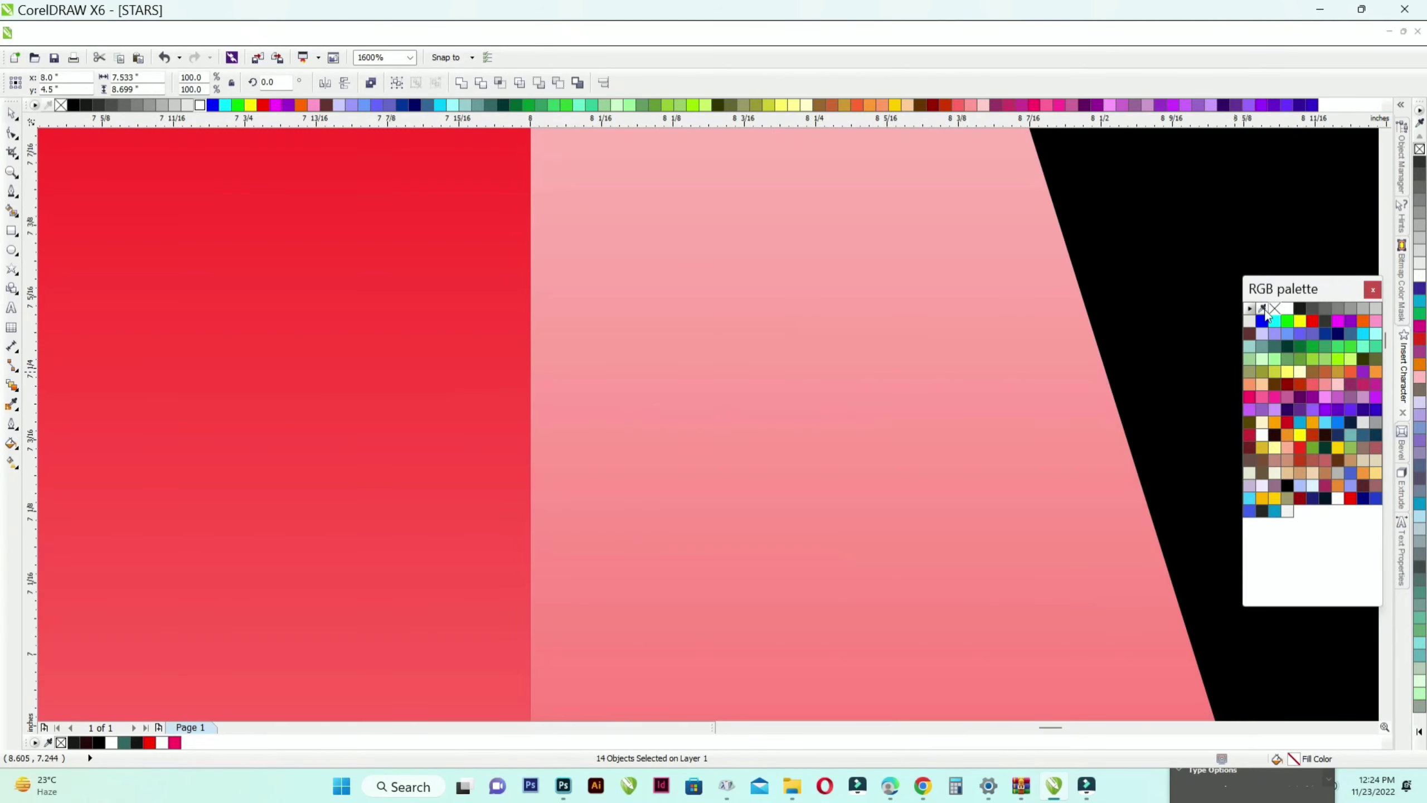
scroll(713, 284, "down", 4)
left_click(87, 214)
scroll(318, 289, "down", 1)
scroll(573, 324, "up", 1)
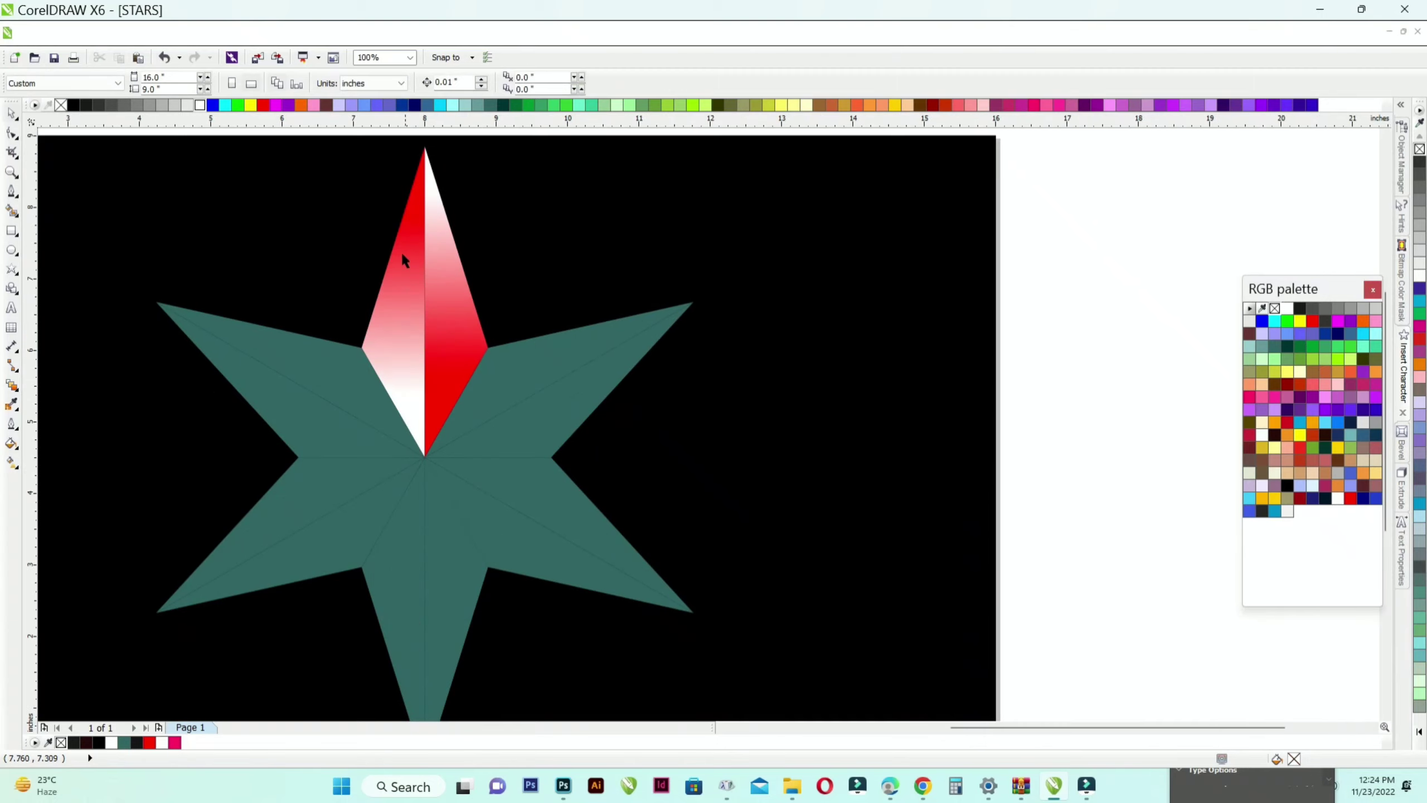
- Apply a linear fountain fill to the upper half of the upper-right point, blue near the centre and white at the tip
scroll(404, 256, "up", 1)
left_click(698, 456)
key("g")
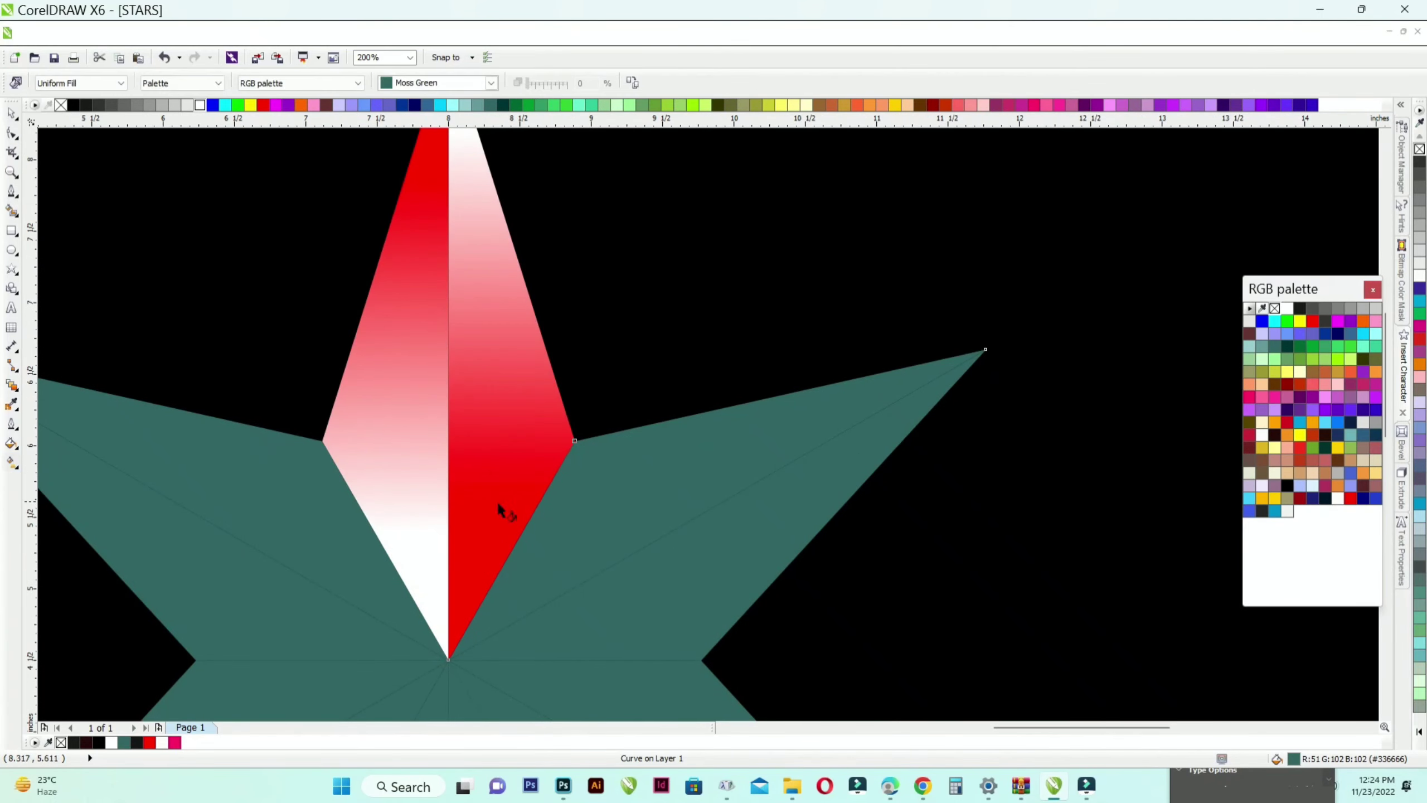
left_click_drag(646, 495, 890, 399)
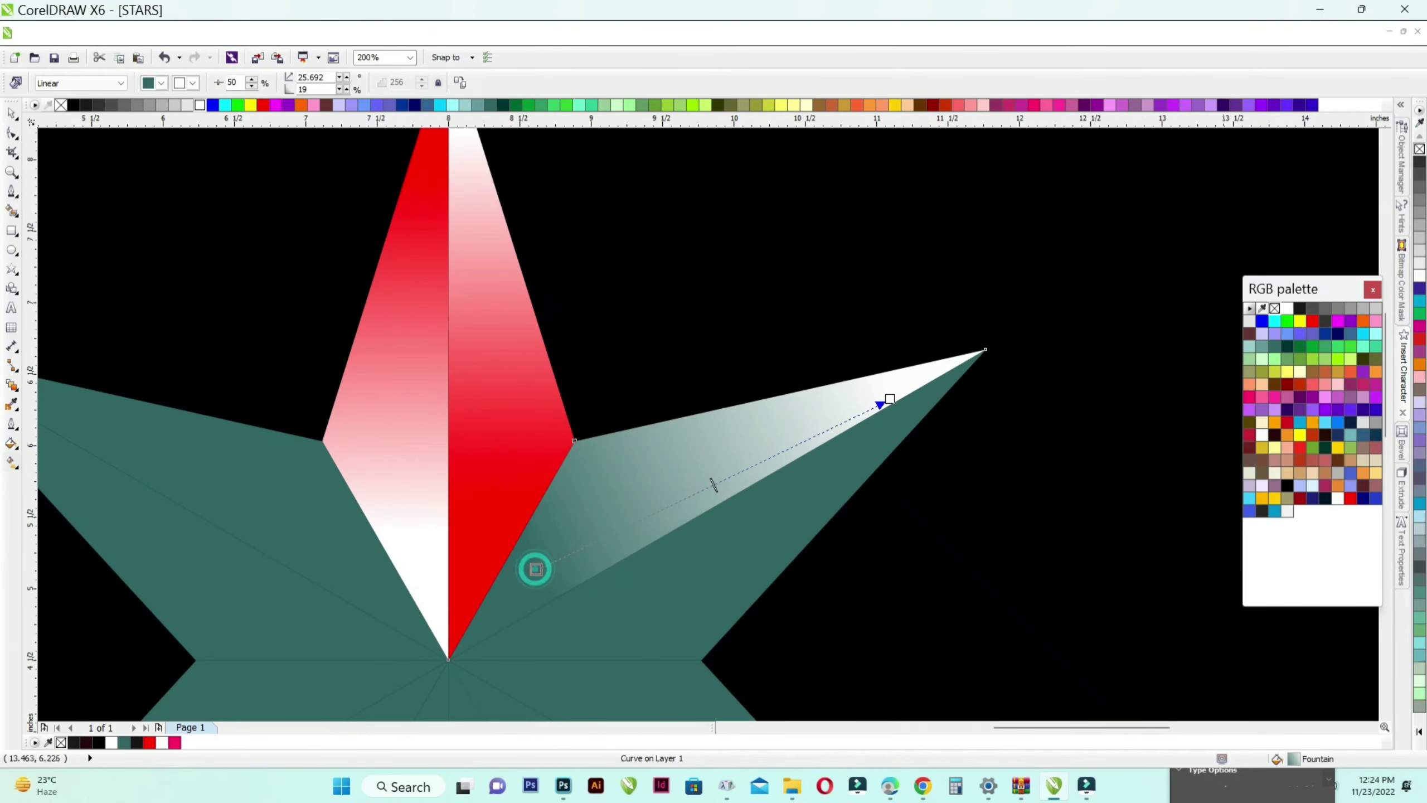
left_click(1261, 321)
left_click_drag(886, 399, 937, 380)
- Apply a linear fountain fill to the lower half of the upper-right point, blue at the tip and white near the centre
scroll(937, 380, "down", 1)
left_click_drag(772, 347, 669, 419)
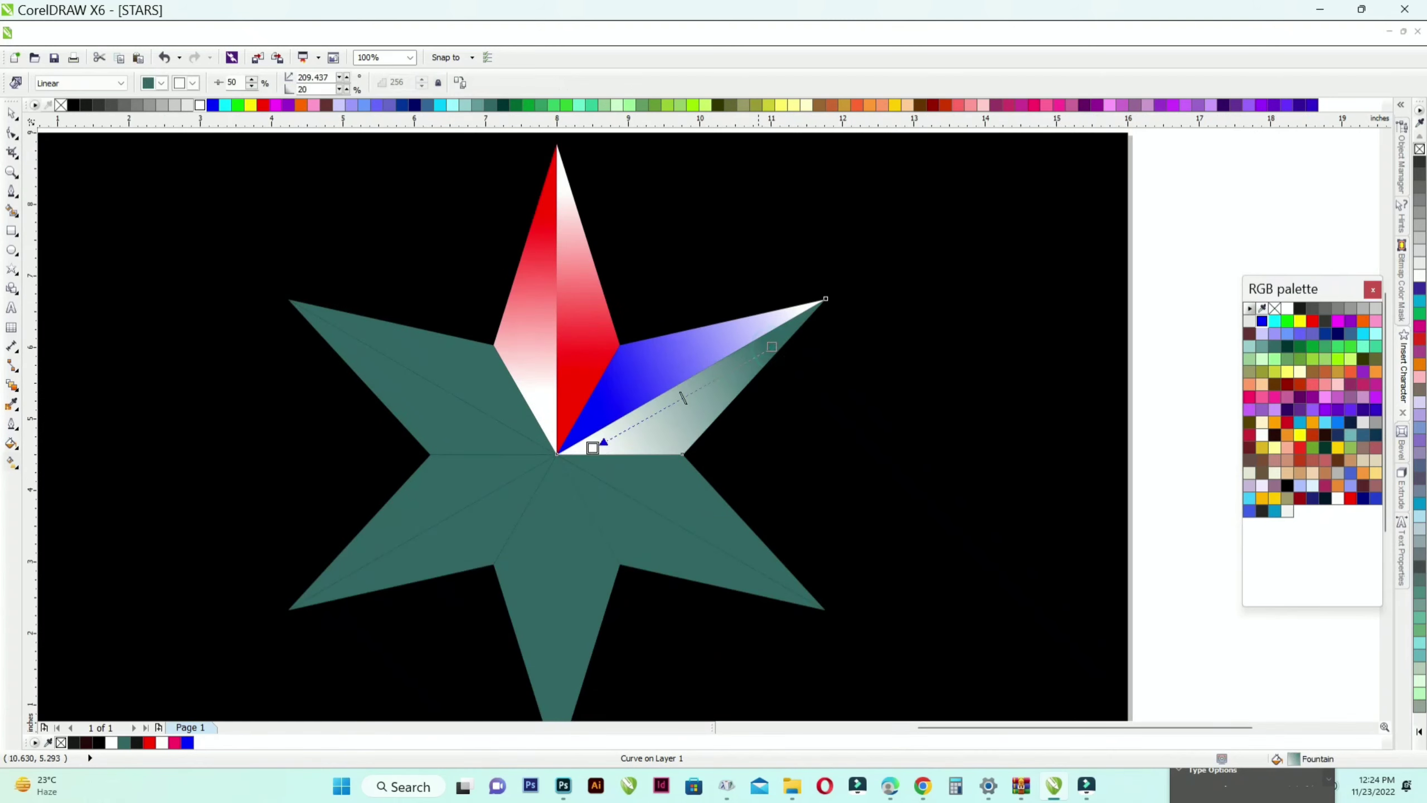
left_click(1262, 320)
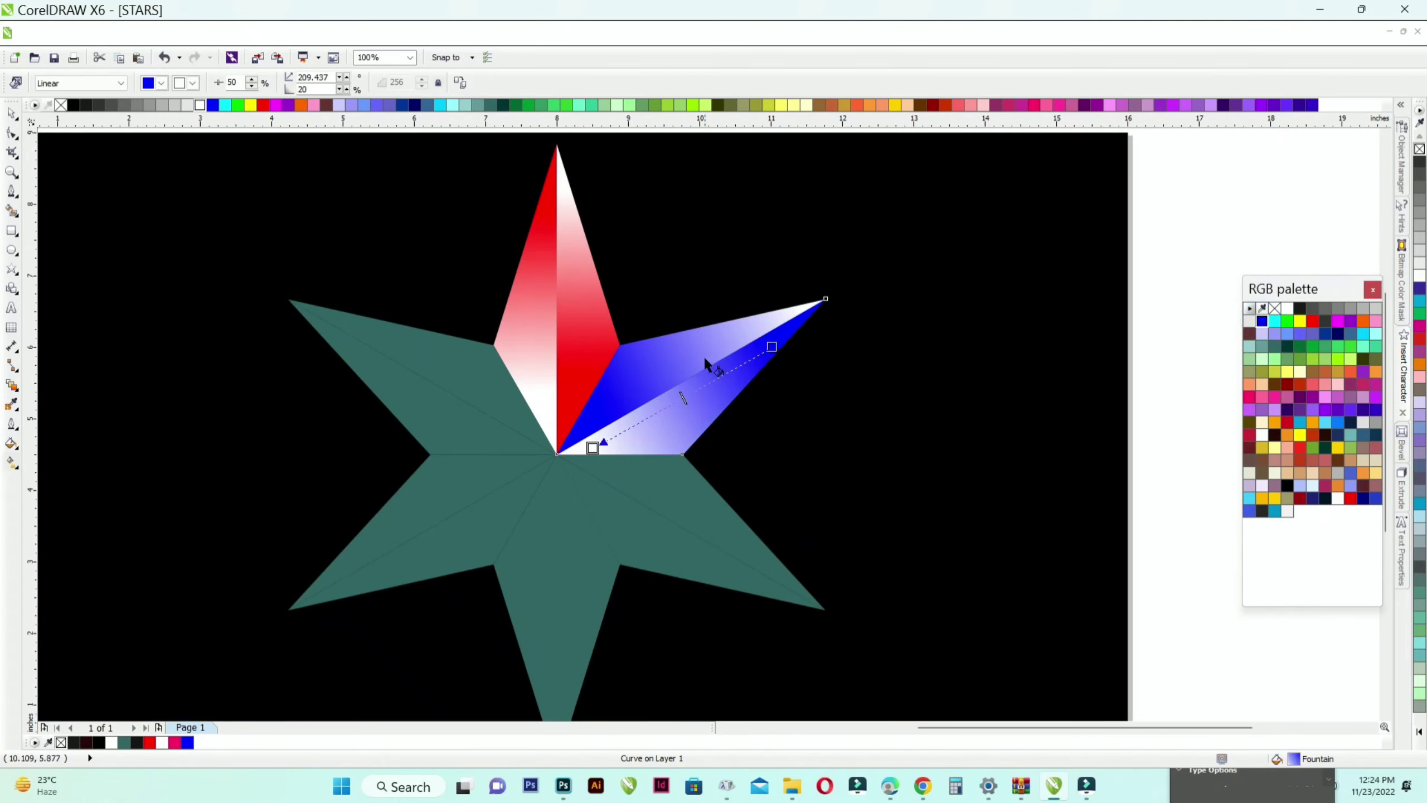
- Give the lower-right point green-and-white linear fountain fills, green near the centre on its upper half and green at the tip on its lower half
scroll(703, 402, "down", 1)
left_click_drag(629, 437, 756, 523)
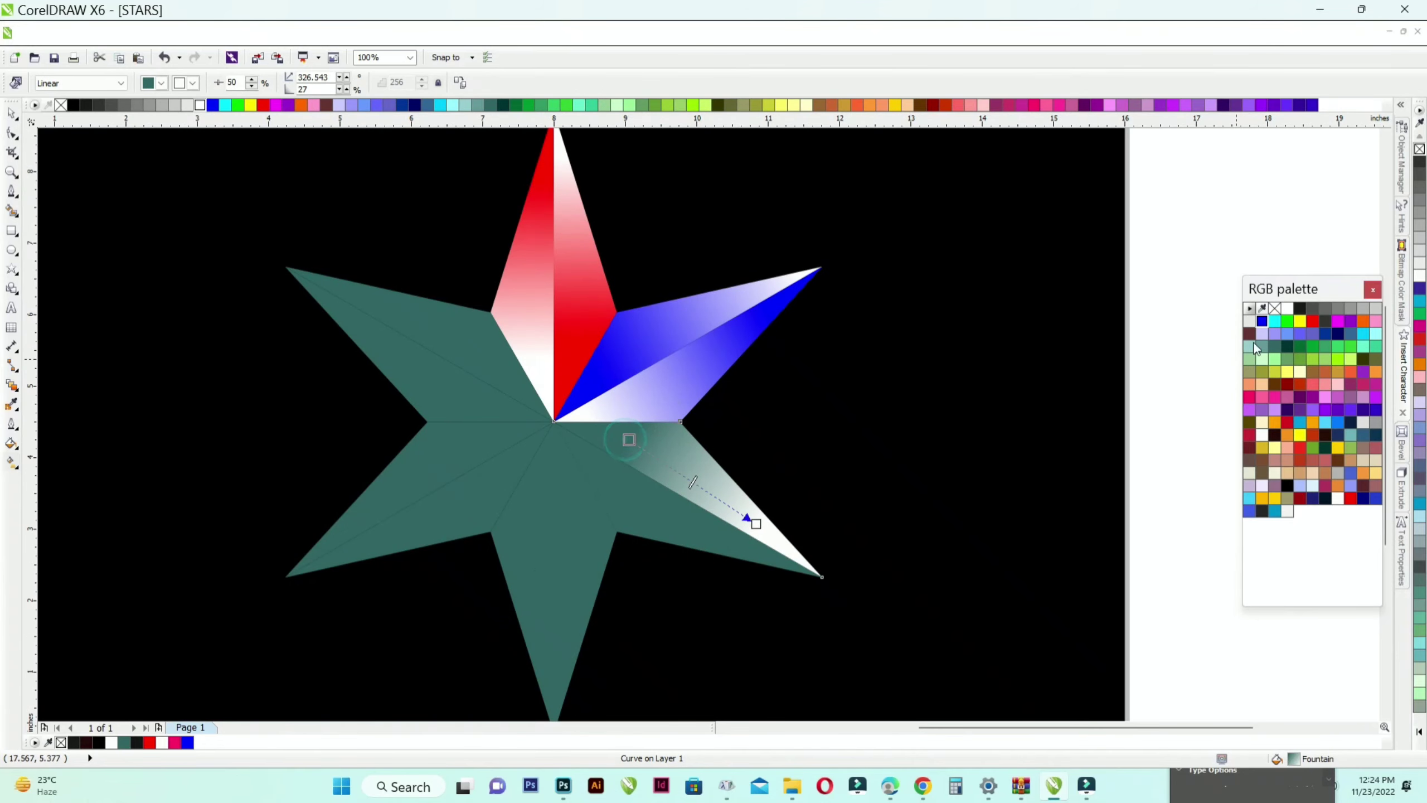
left_click(1287, 320)
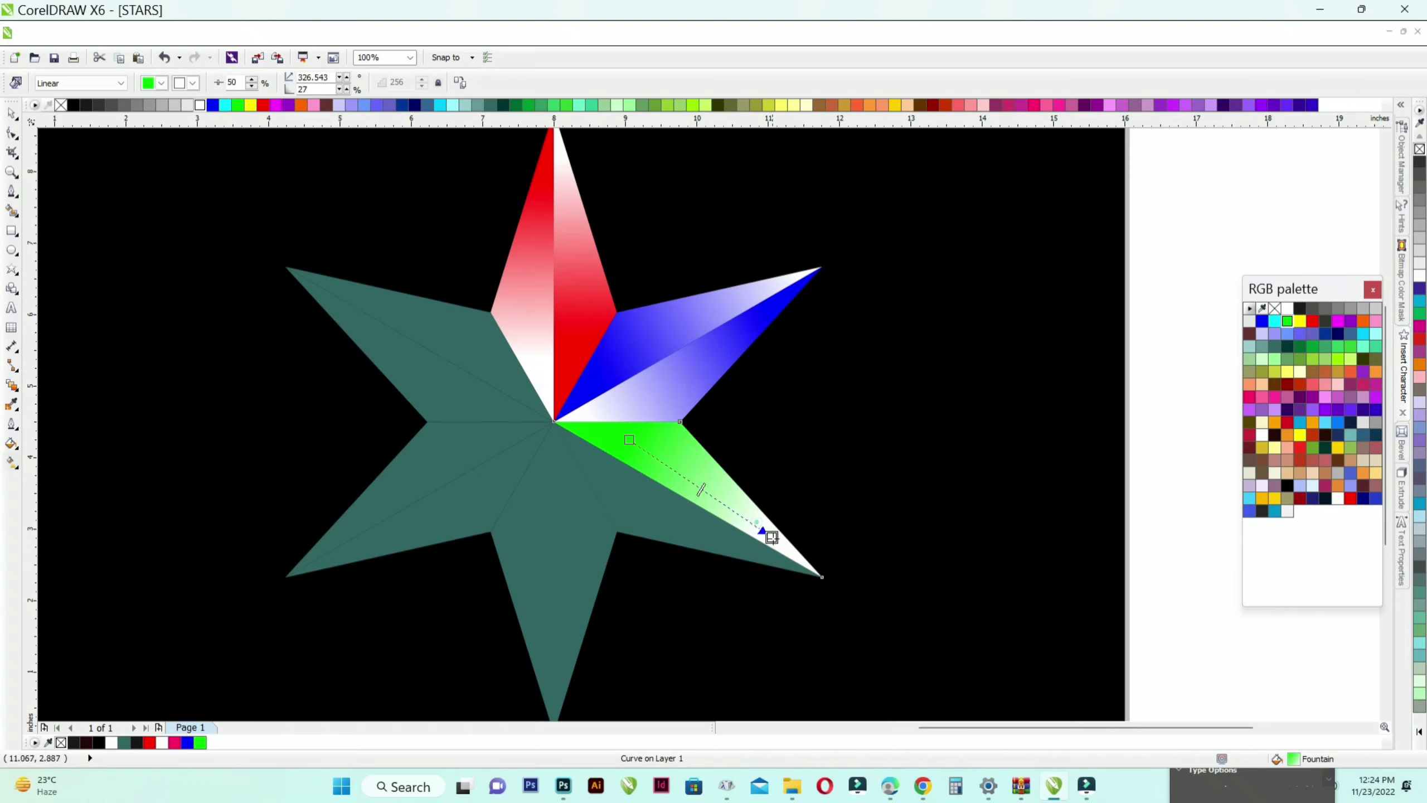
left_click_drag(575, 447, 726, 549)
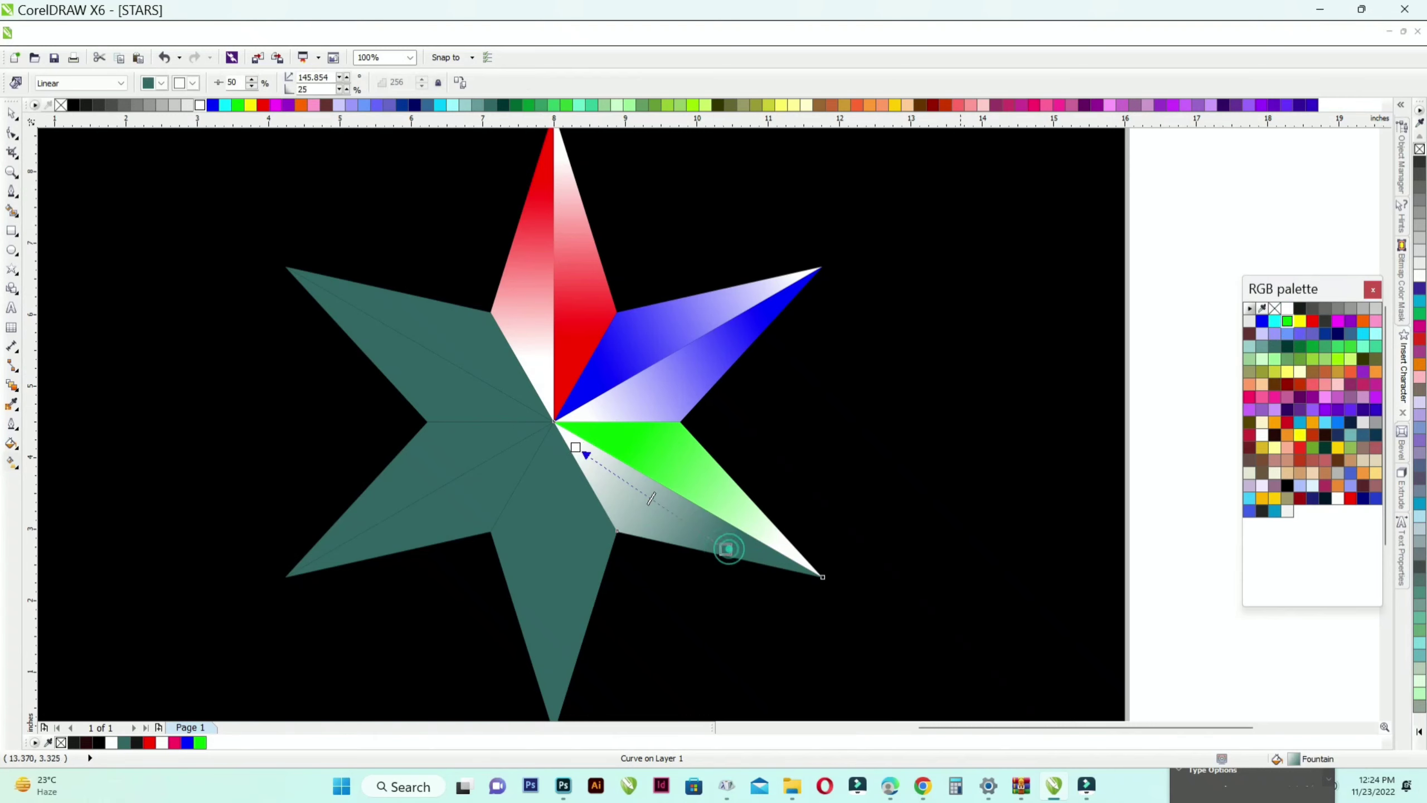
left_click(1288, 320)
scroll(764, 456, "down", 3)
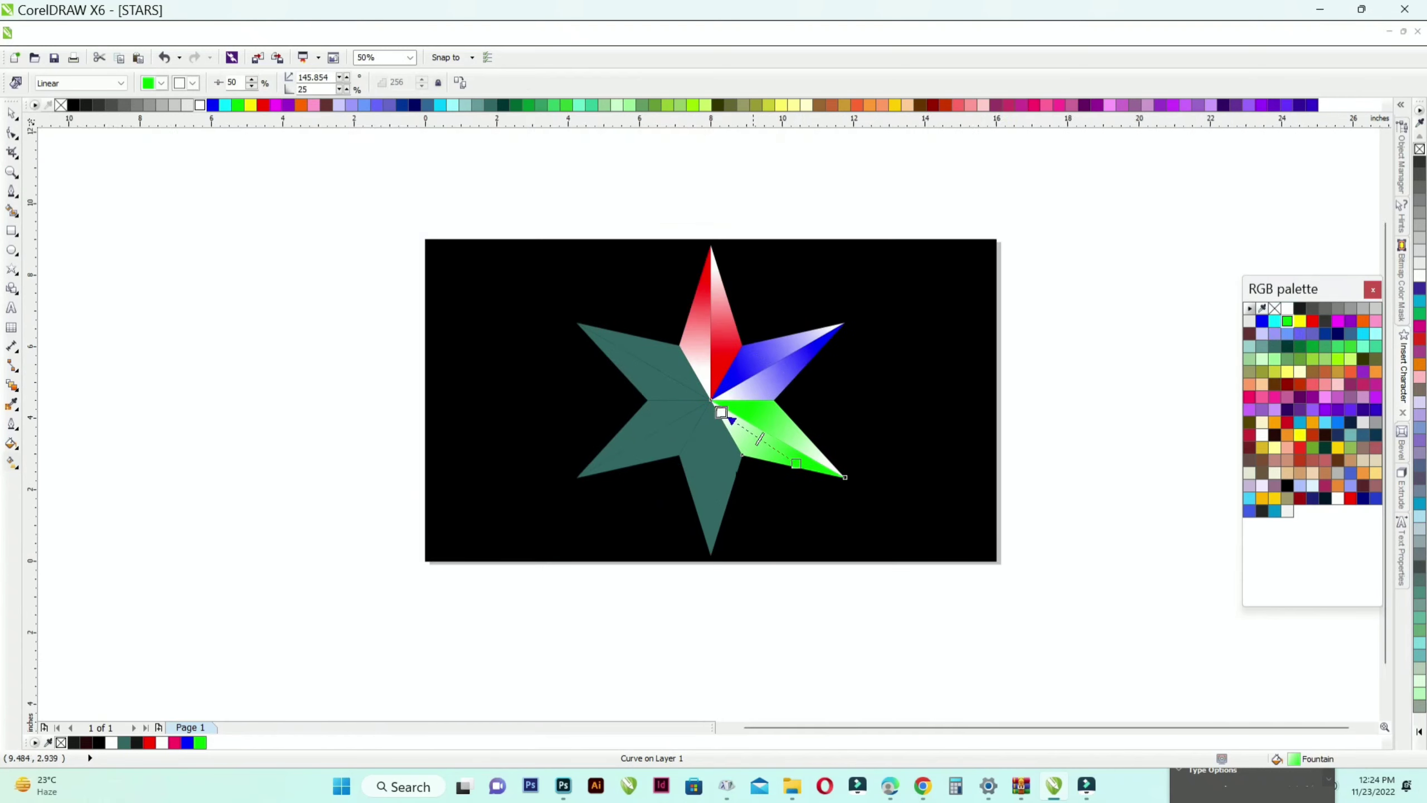
- Apply a linear fountain fill to the right half of the bottom point, cyan near the centre and white at the tip
scroll(702, 483, "up", 3)
left_click_drag(733, 398, 734, 540)
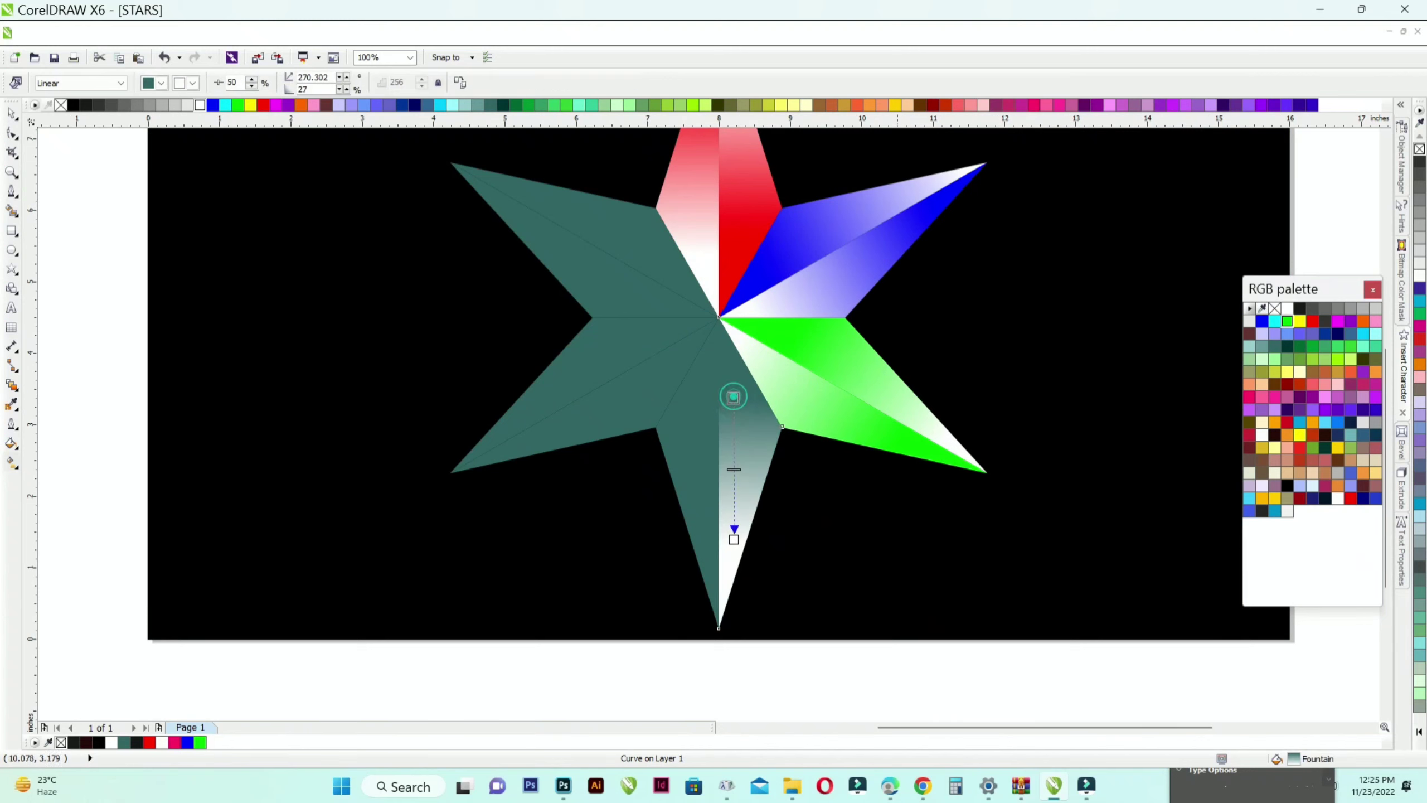
left_click(1275, 324)
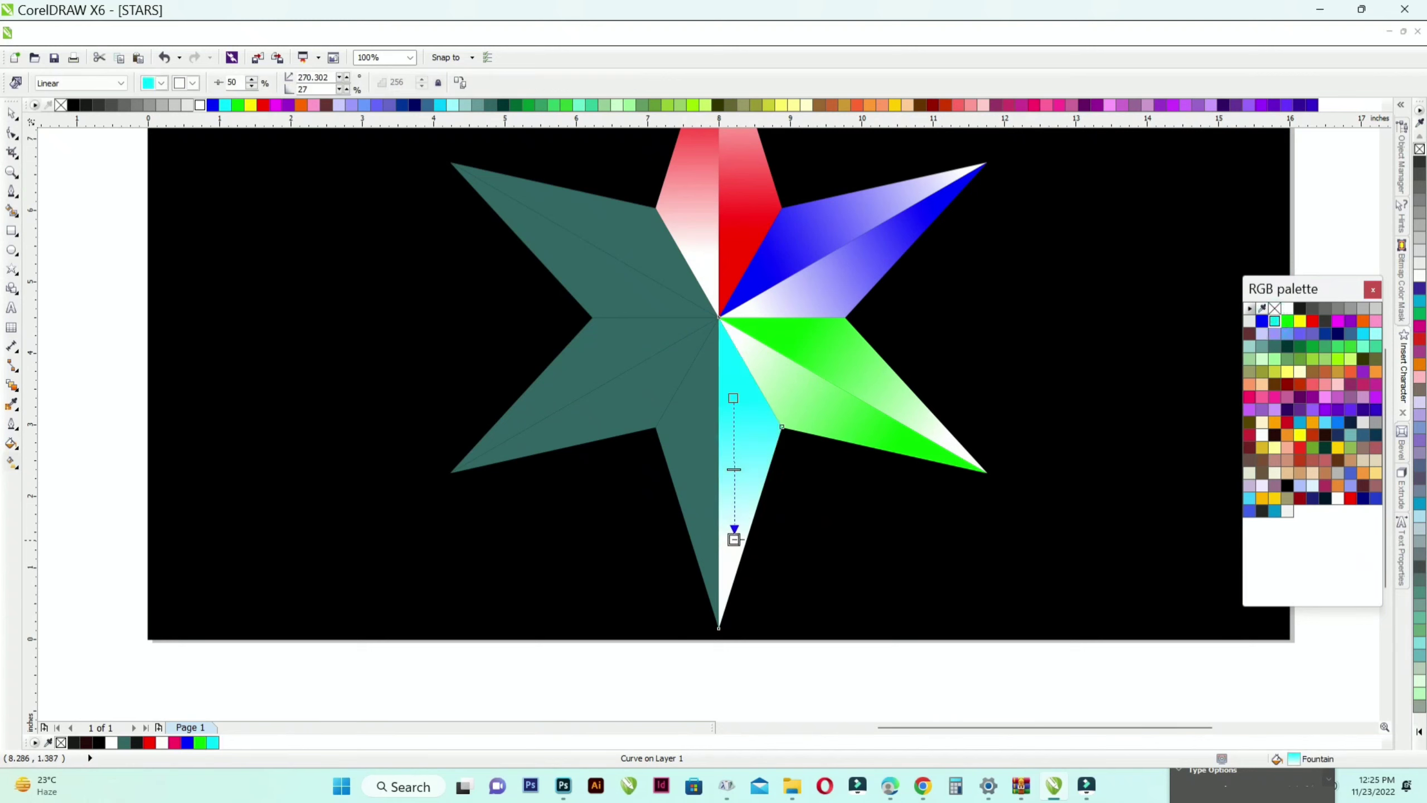
- Apply a linear fountain fill to the left half of the bottom point, running from the tip to white near the centre
left_click(699, 519)
left_click_drag(700, 522, 710, 379)
left_click(699, 523)
left_click(1263, 322)
left_click(709, 380)
left_click(1274, 321)
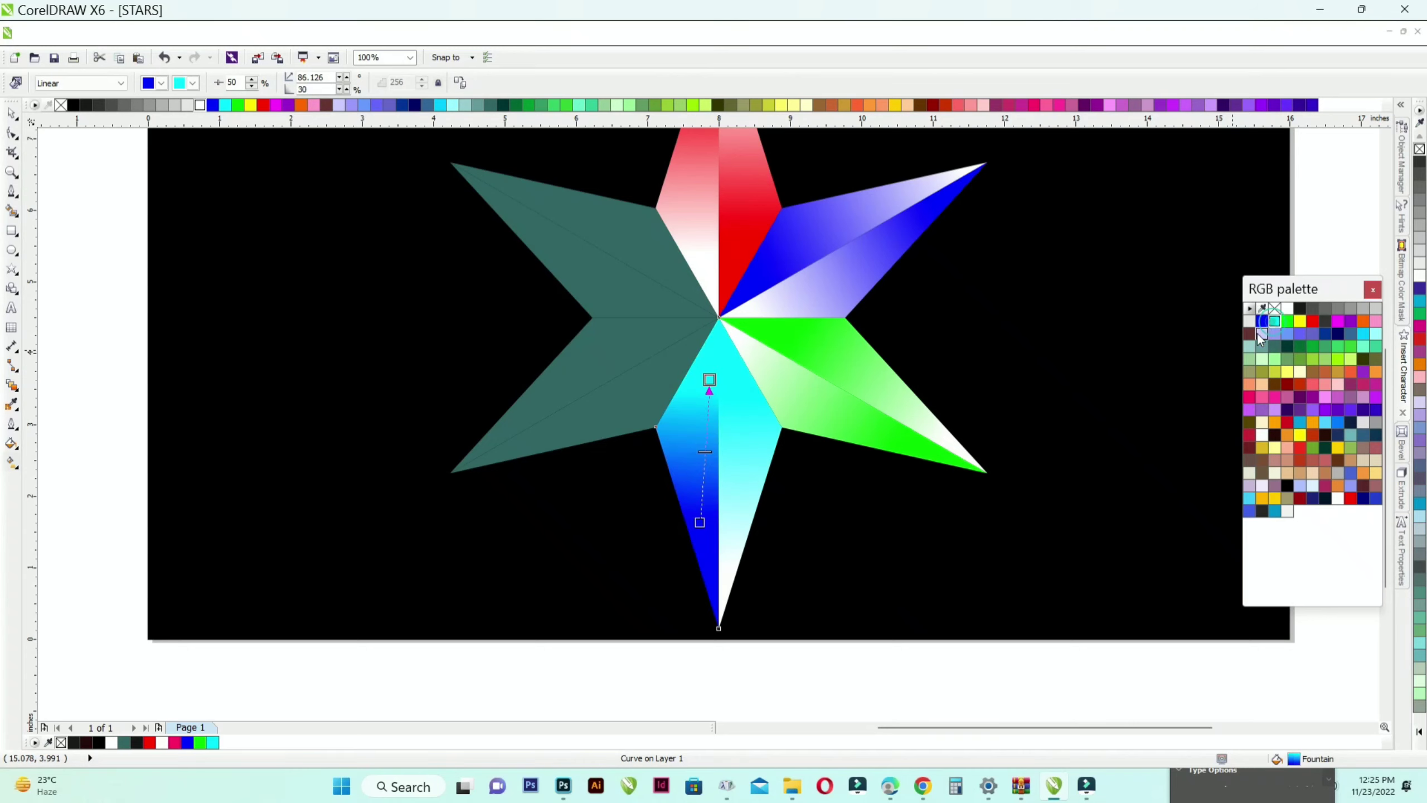
key("ctrl+z")
- Set the tip-end colour of the gradient on the bottom point's left half to cyan
left_click(700, 522)
left_click(1275, 322)
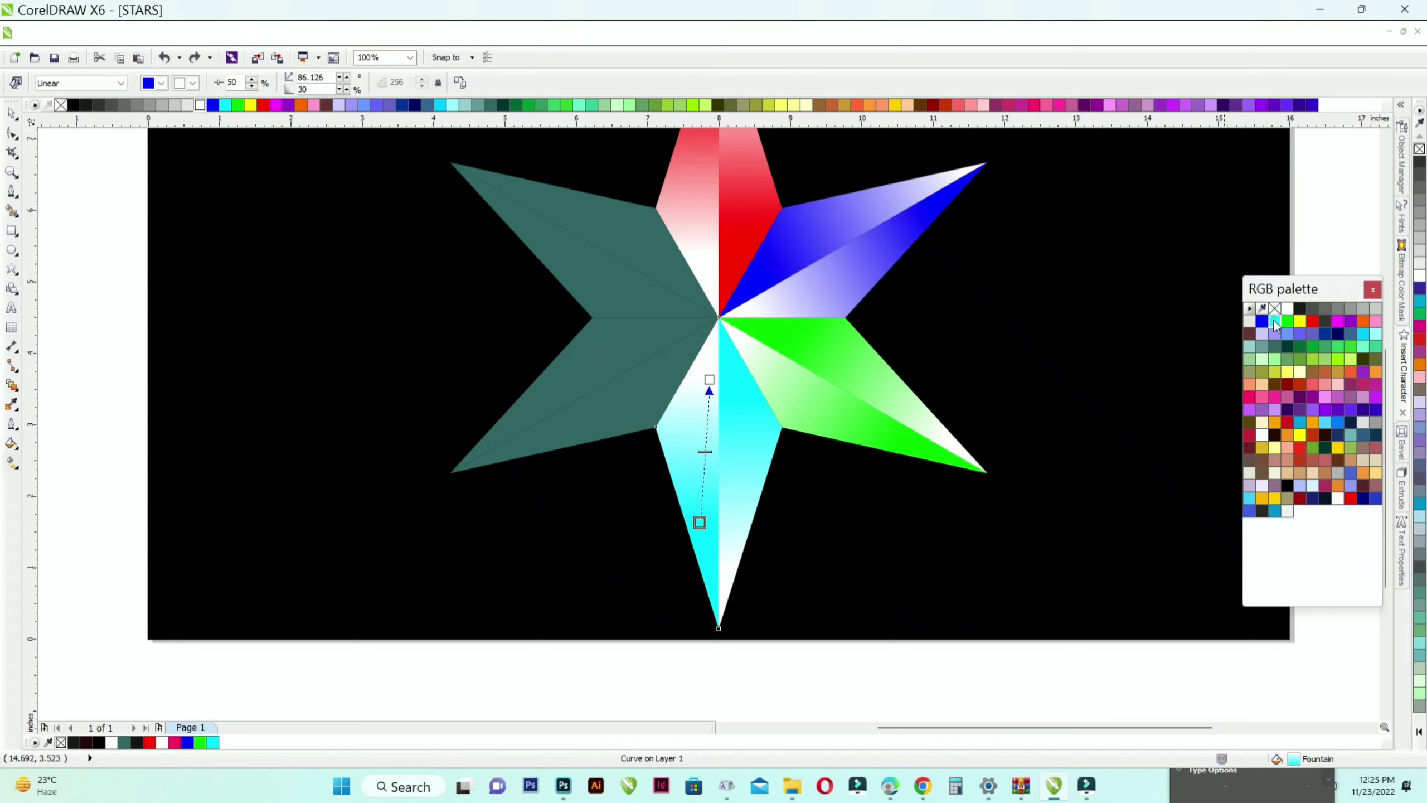
- Move the white end of the gradient on the bottom point's left half closer to the star's centre
scroll(728, 405, "up", 1)
scroll(663, 577, "down", 2)
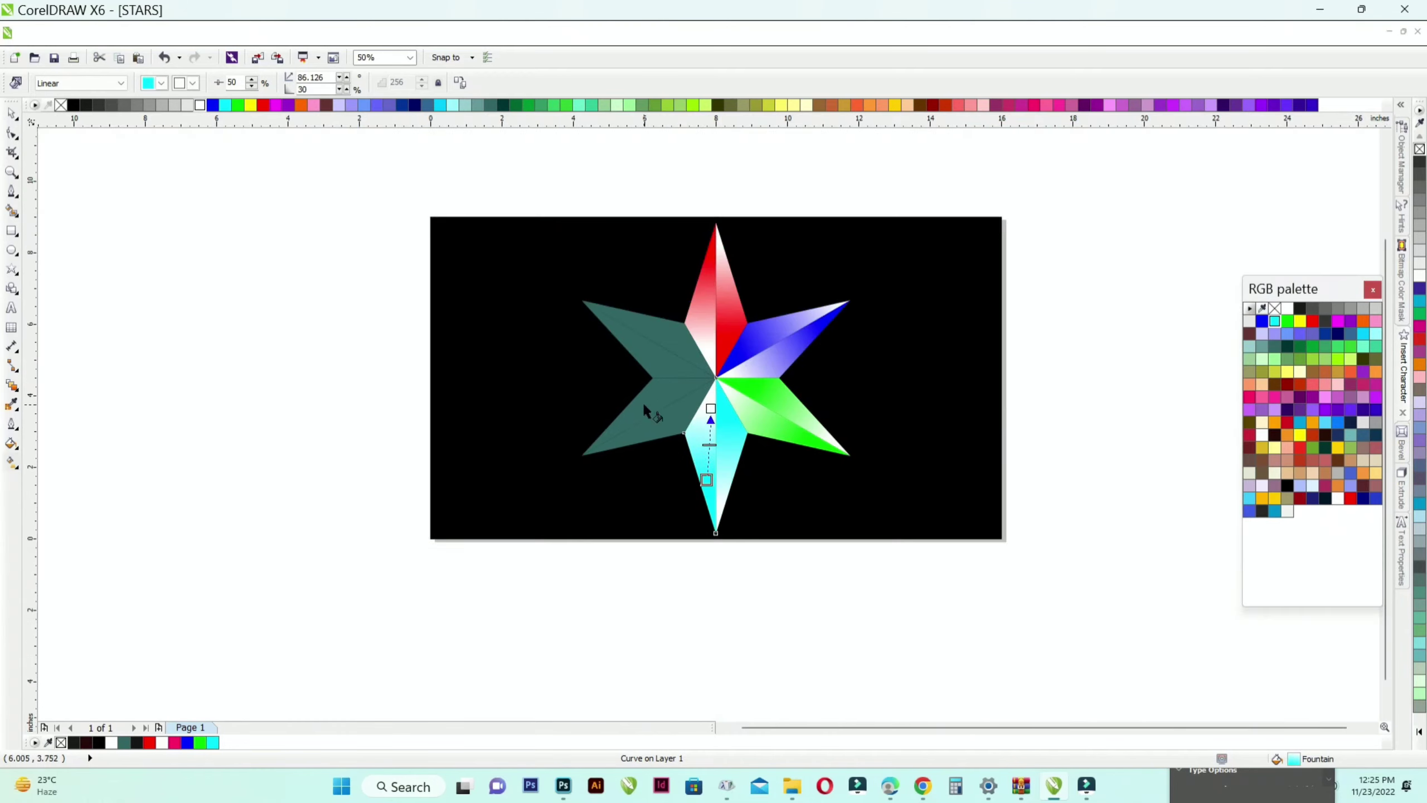
scroll(644, 401, "up", 1)
left_click_drag(778, 414, 787, 377)
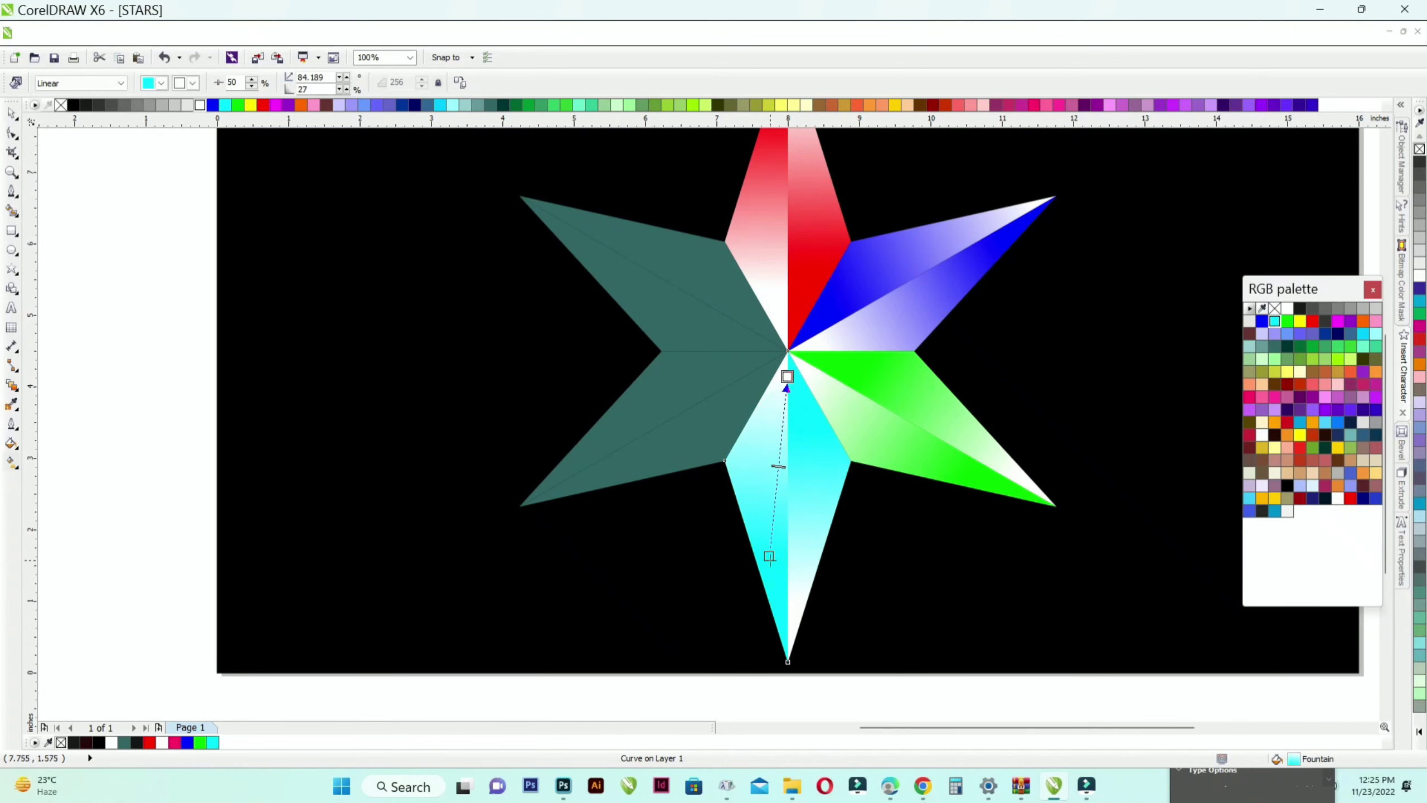
- Give the lower-left point gold-and-white linear fountain fills, gold near the centre on its lower half and gold at the tip on its upper half
left_click(728, 422)
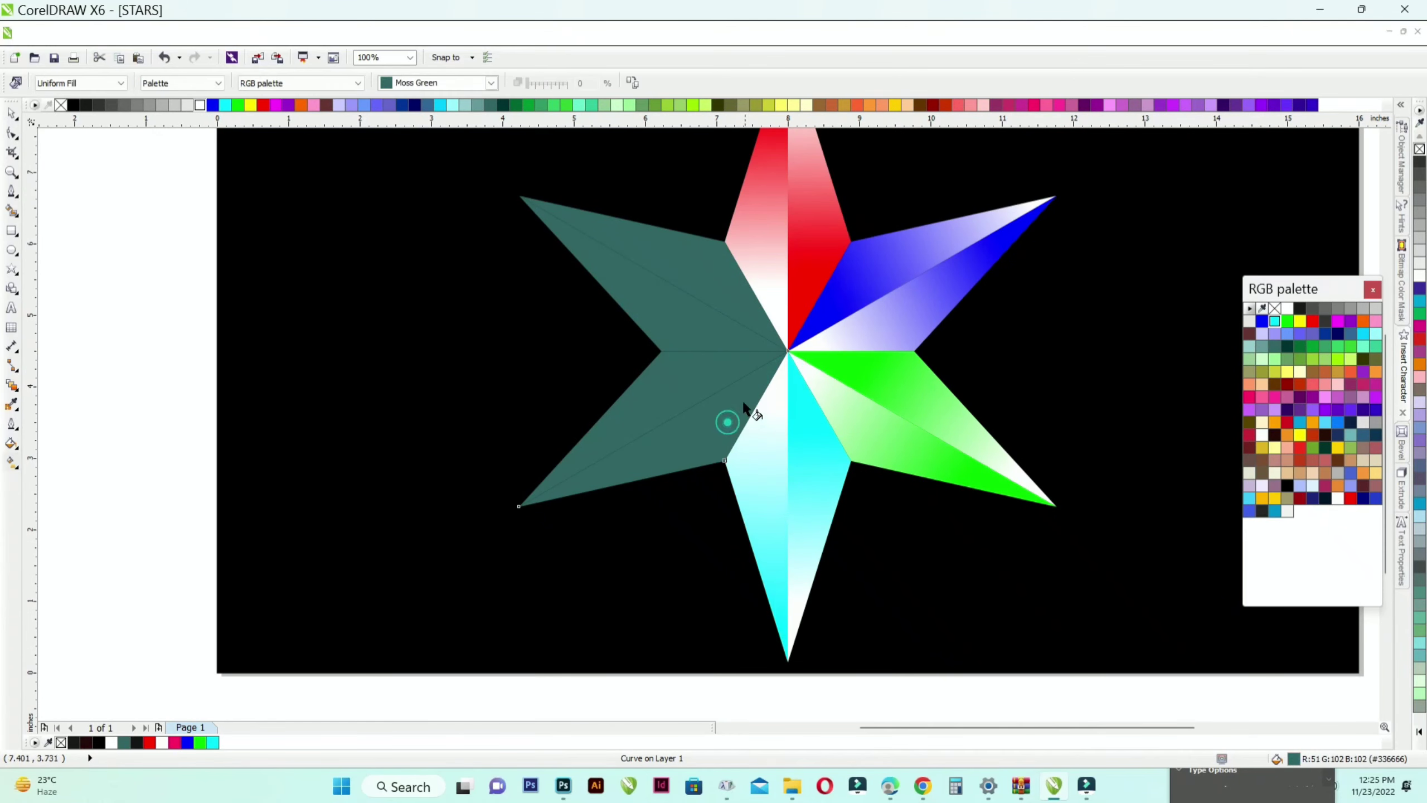
left_click_drag(656, 455, 712, 379)
left_click(1276, 498)
left_click(616, 419)
left_click(1276, 498)
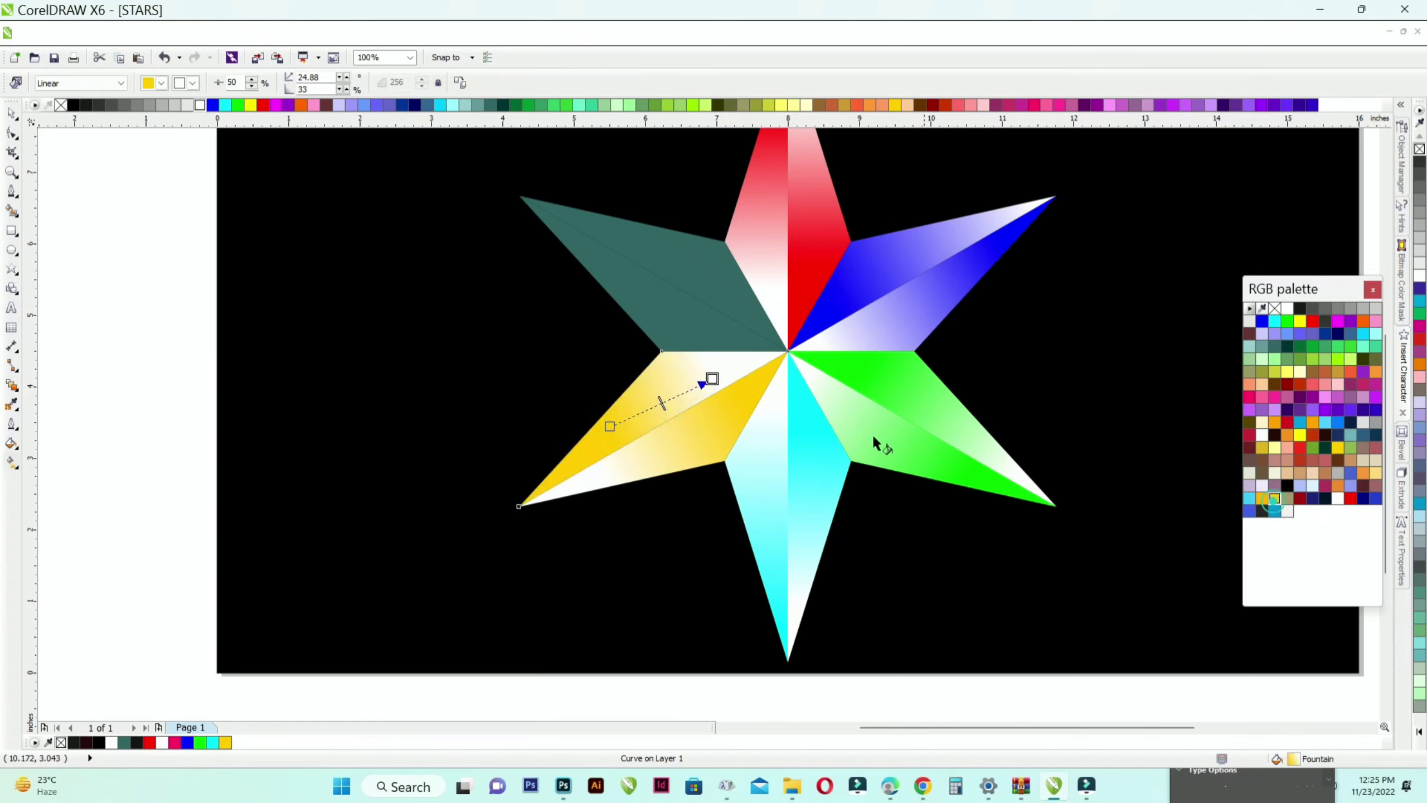
- Apply a linear fountain fill to the upper half of the upper-left point, red near the centre and white at the tip
scroll(725, 403, "down", 1)
scroll(716, 329, "up", 1)
left_click(726, 339)
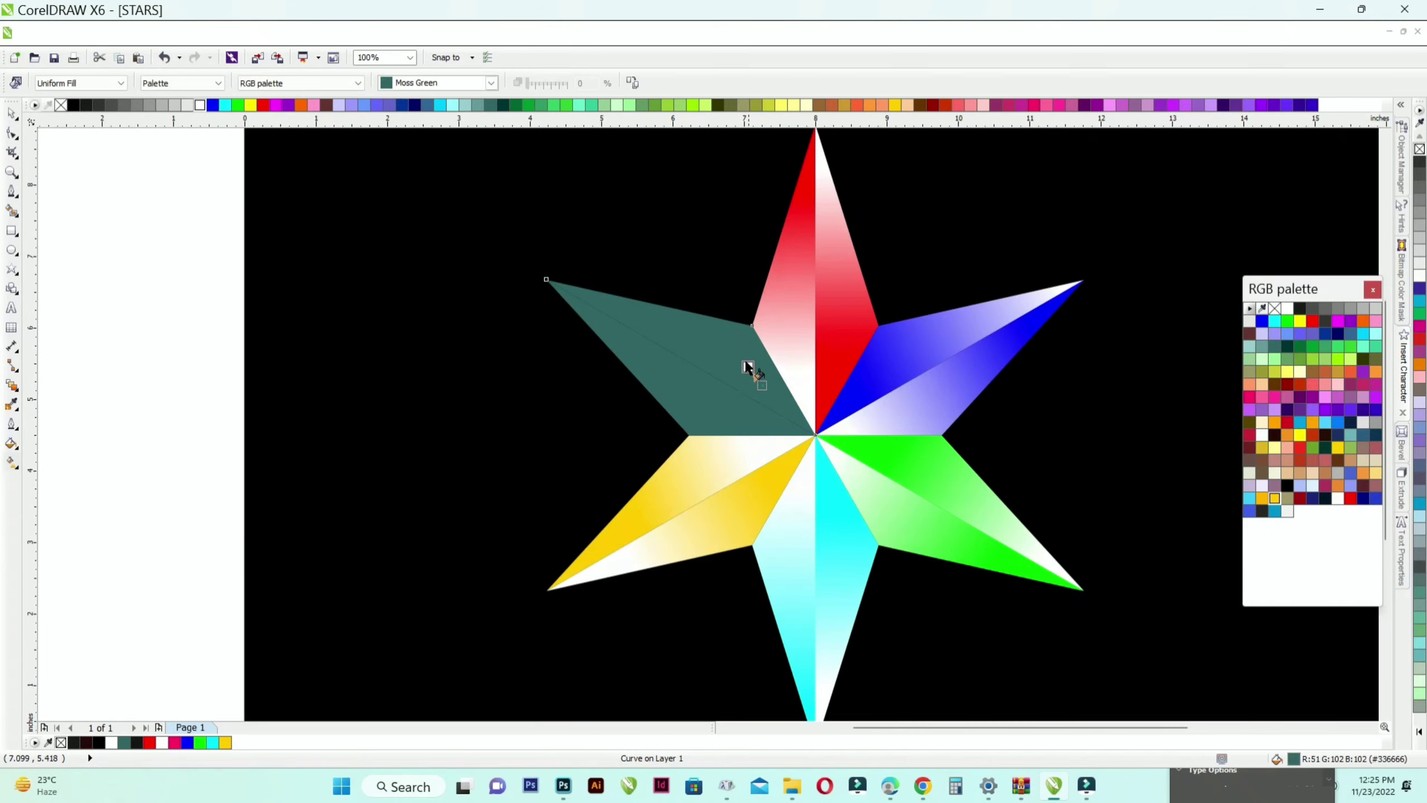
left_click_drag(762, 385, 663, 305)
left_click(1301, 447)
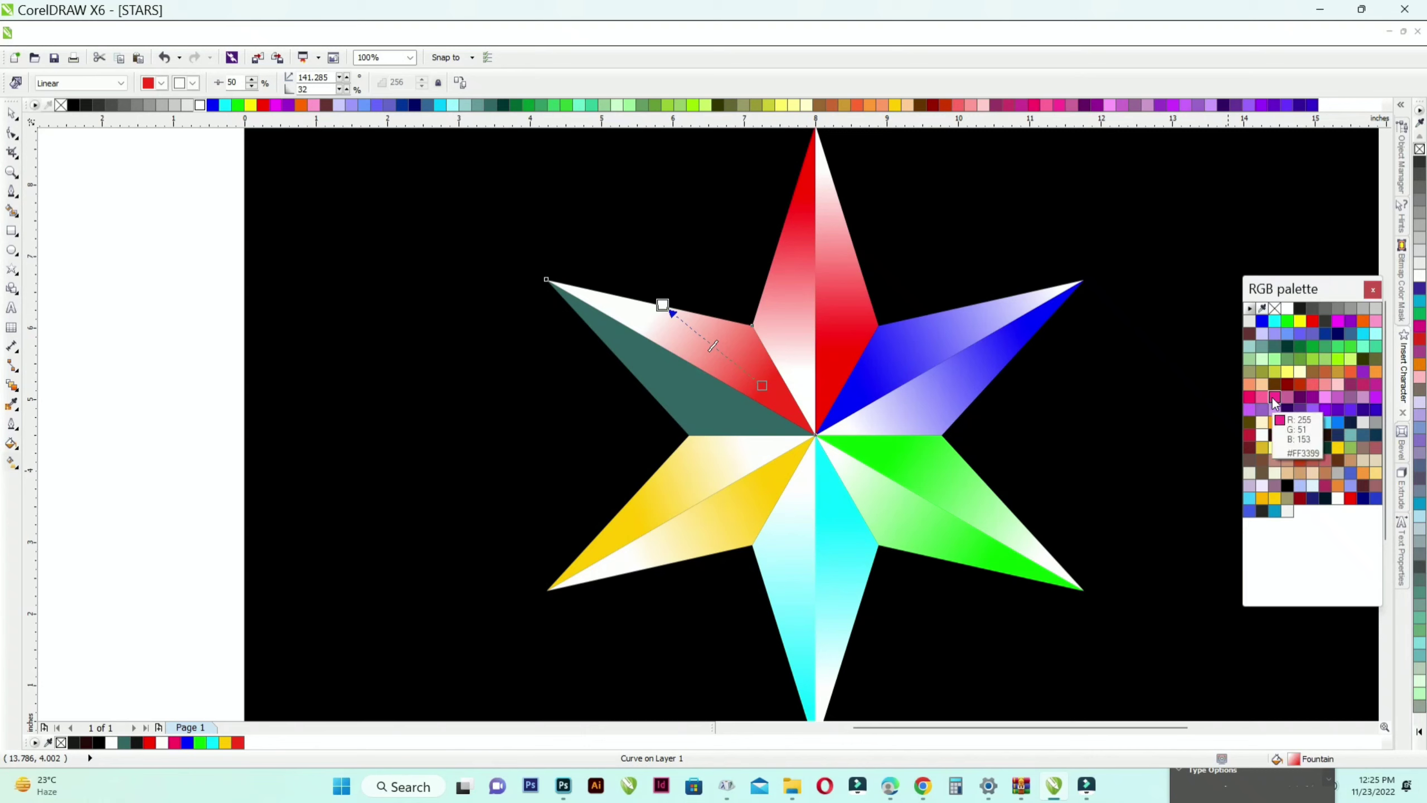
- Recolour the upper-left point's red gradient end yellow and fill its lower half with a linear gradient from yellow at the tip to white
left_click(1300, 323)
key("ctrl+z")
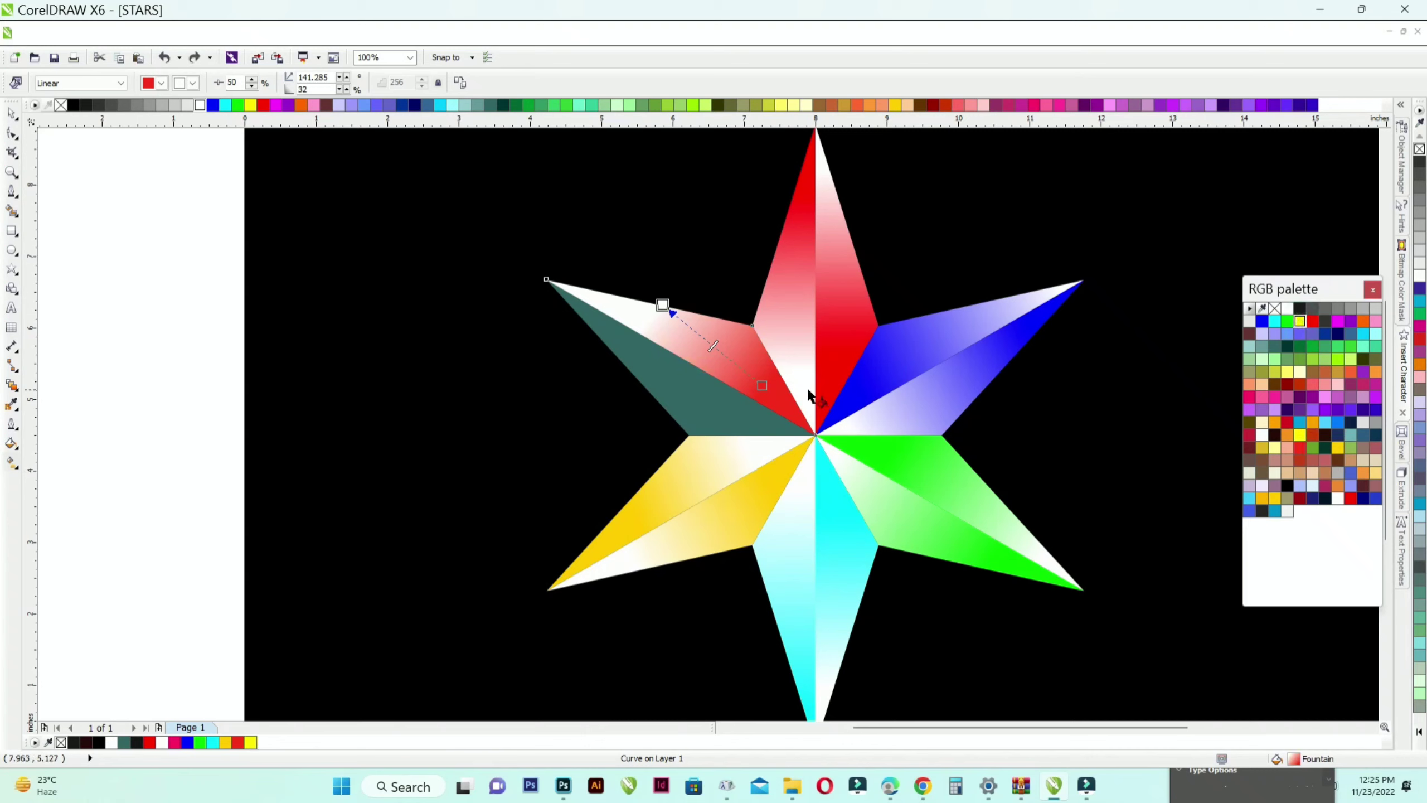
left_click(1299, 321)
left_click_drag(635, 357, 742, 423)
left_click(1298, 320)
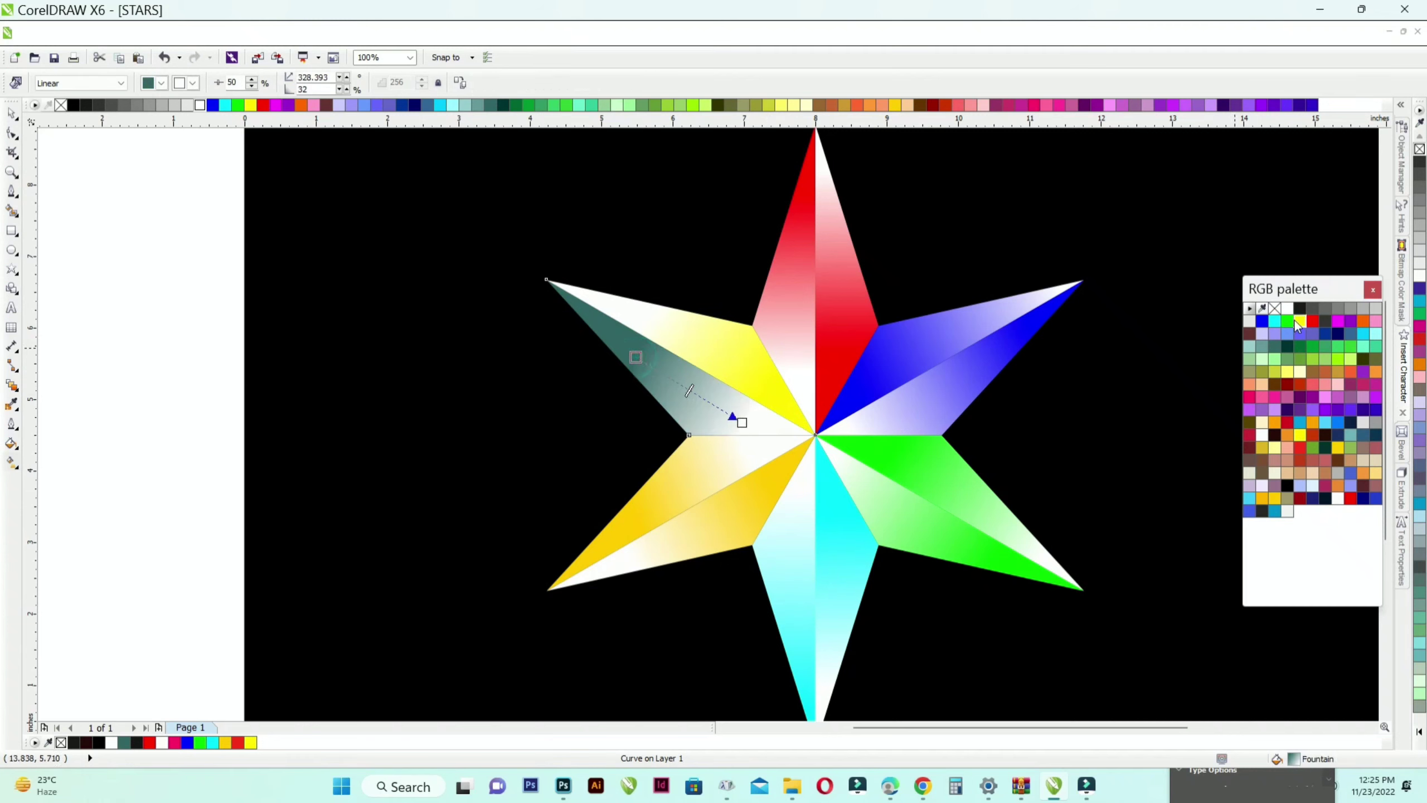
left_click(741, 422)
- Recolour the gold gradient ends on both halves of the lower-left point dark red
left_click(776, 466)
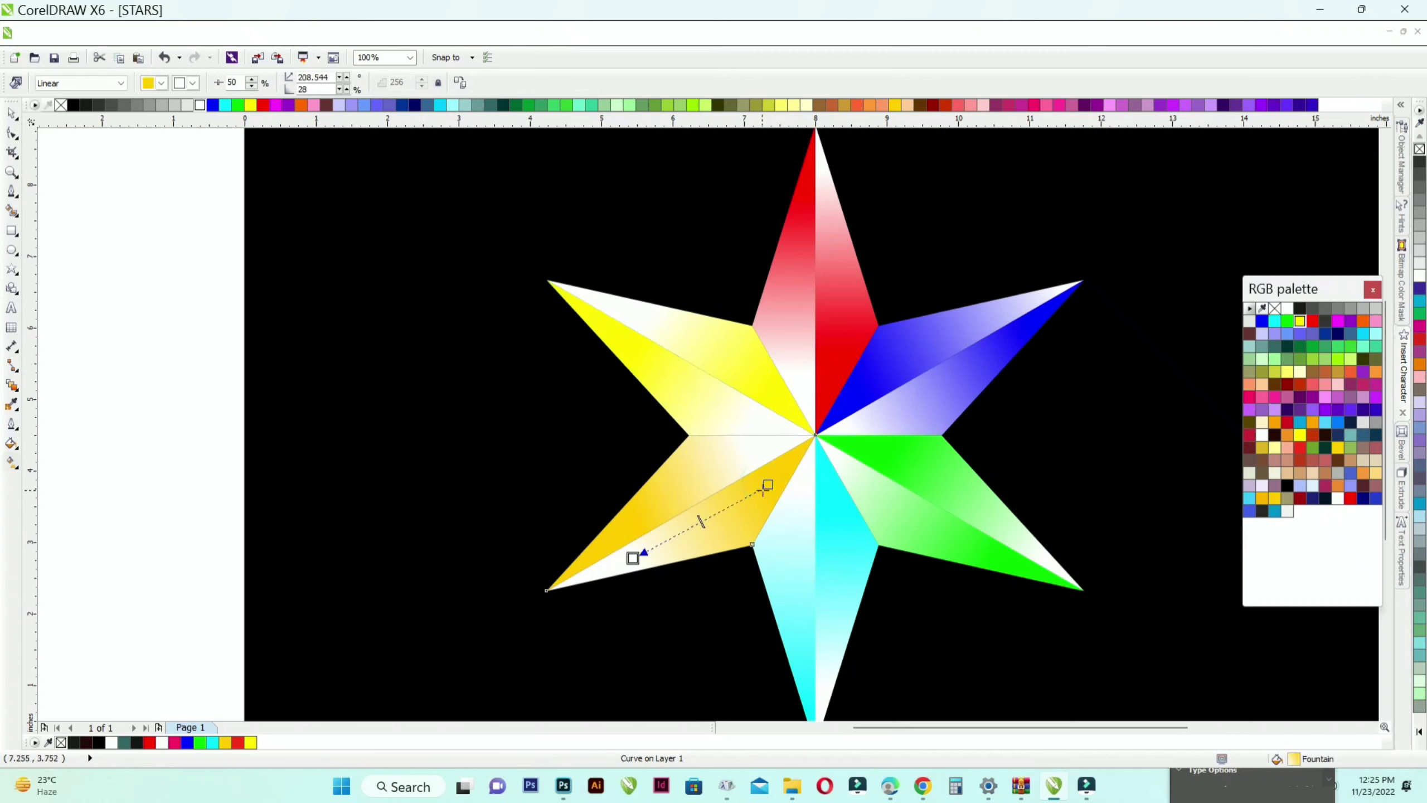
left_click(1287, 386)
left_click(719, 462)
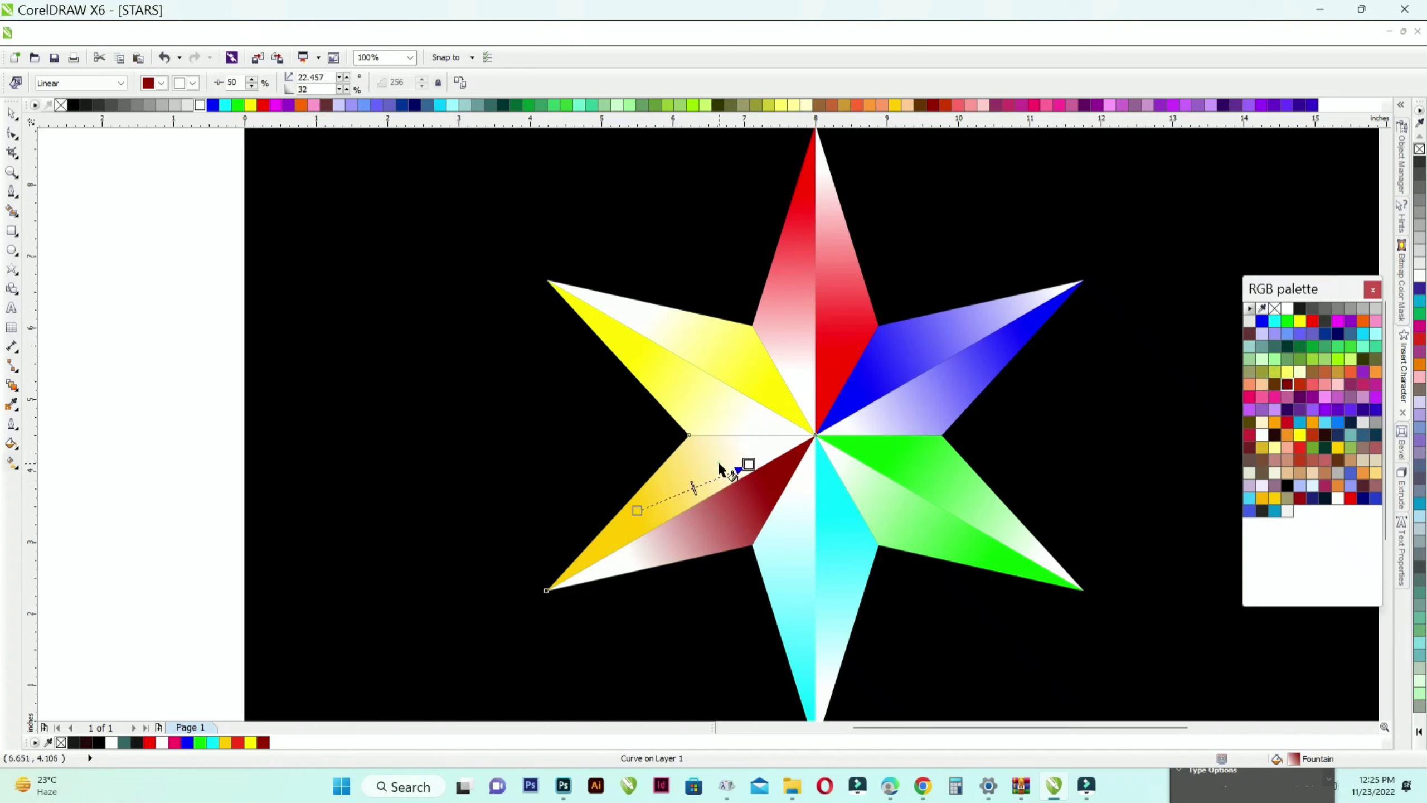
left_click(637, 510)
left_click(1287, 384)
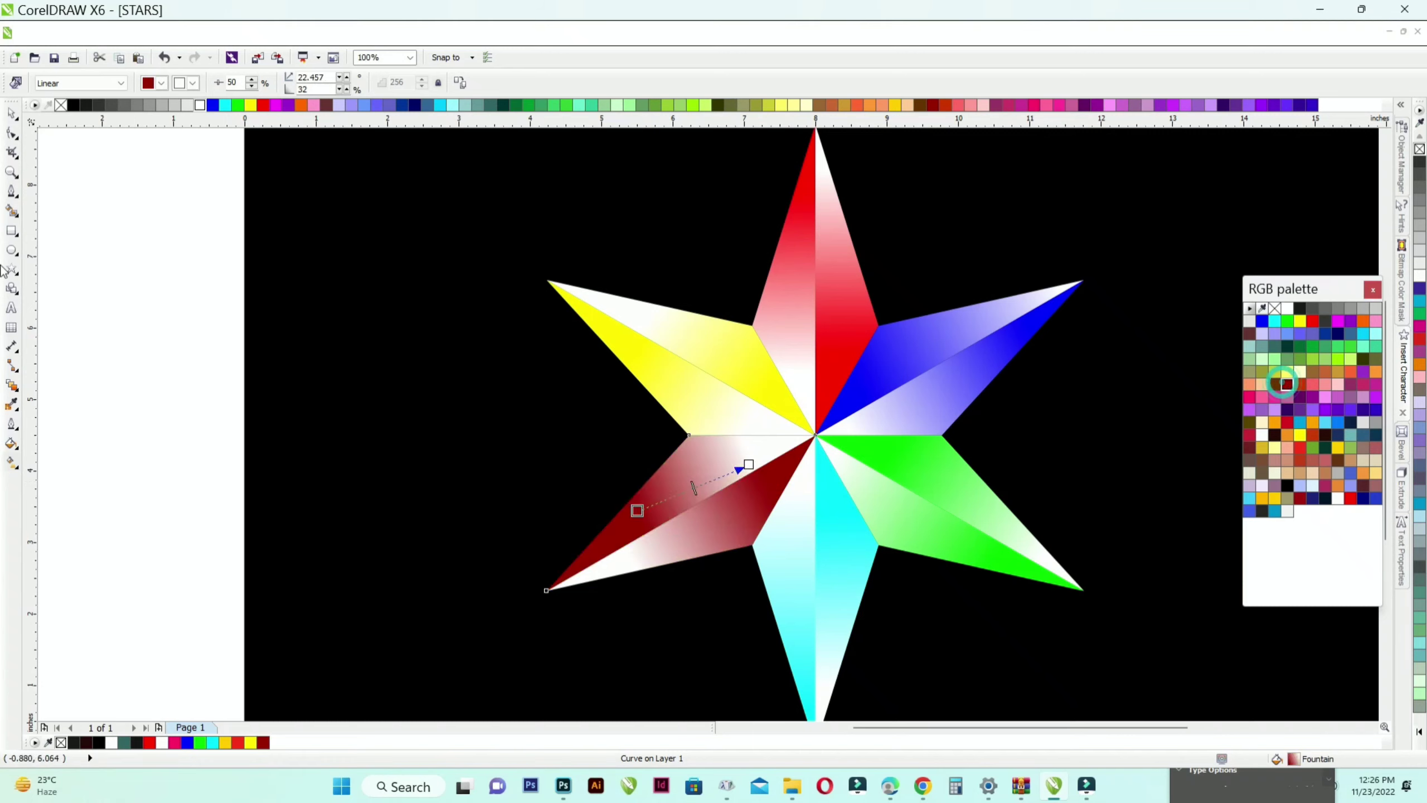
- Select all the segments of the finished star and group them
key("space")
left_click(122, 340)
key("shift+F4")
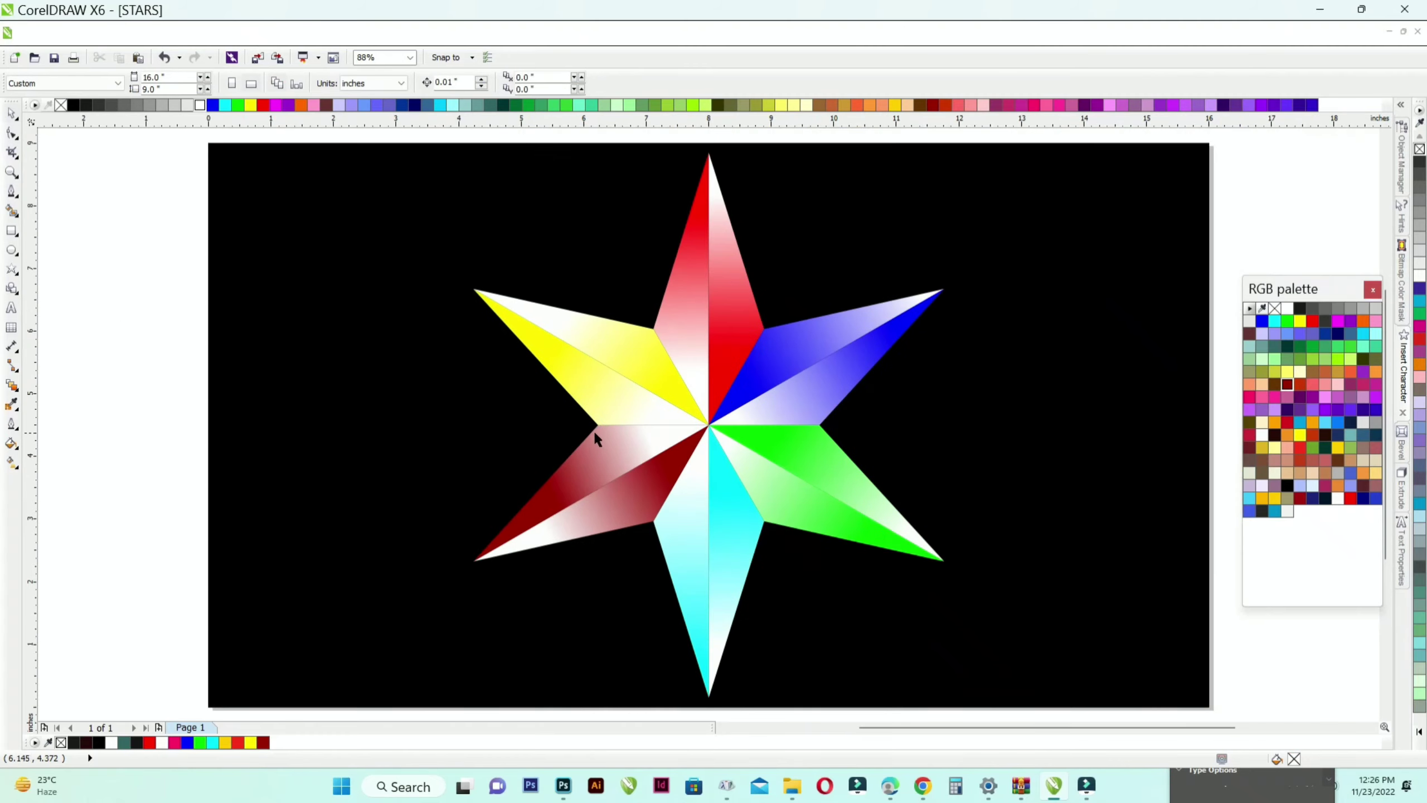
scroll(594, 429, "down", 2)
left_click_drag(434, 197, 849, 602)
right_click(659, 408)
left_click(832, 113)
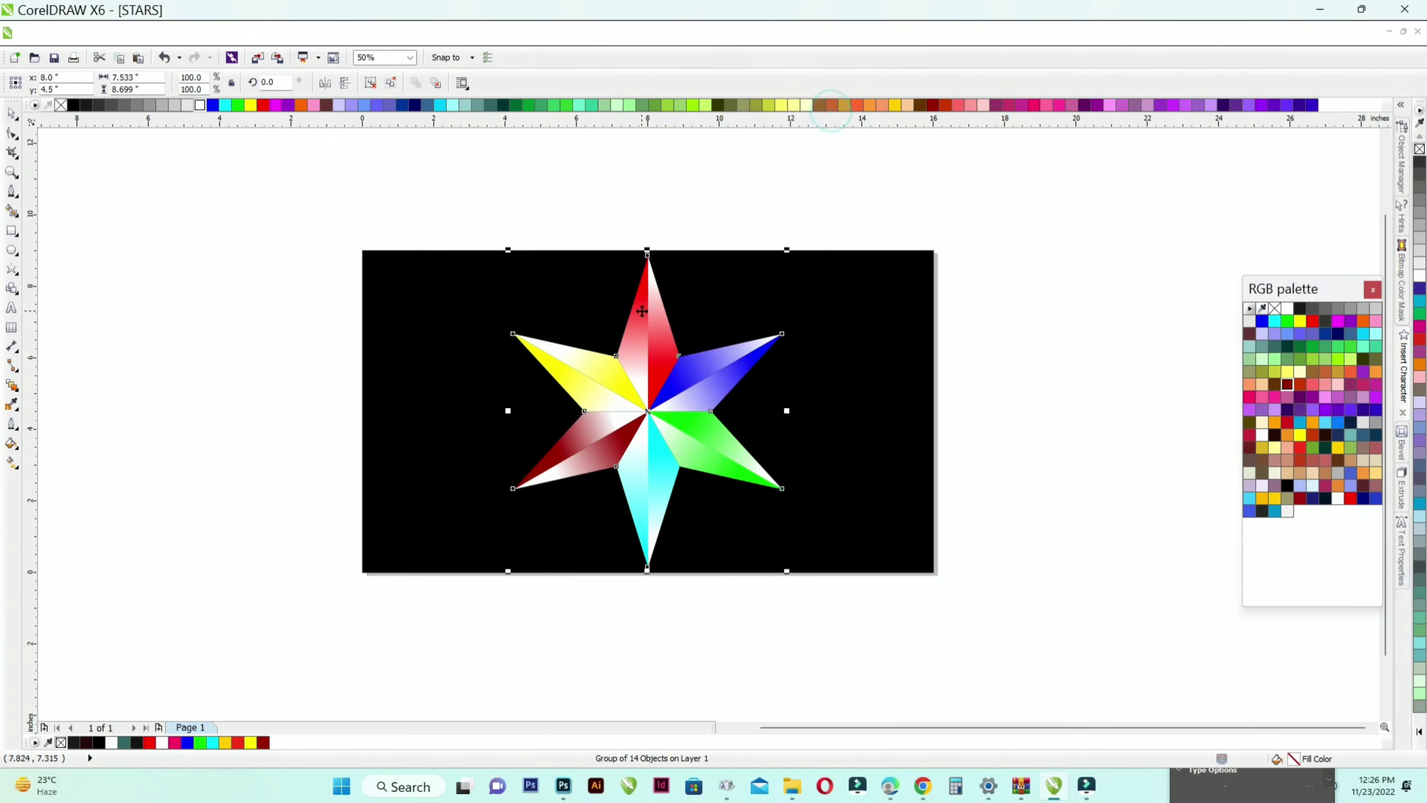
- Paste a copy of the grouped star in place and rotate the copy by 45 degrees
right_click(642, 311)
left_click(712, 238)
left_click(685, 194)
right_click(685, 192)
left_click(748, 323)
scroll(749, 323, "up", 1)
type("45")
key("Return")
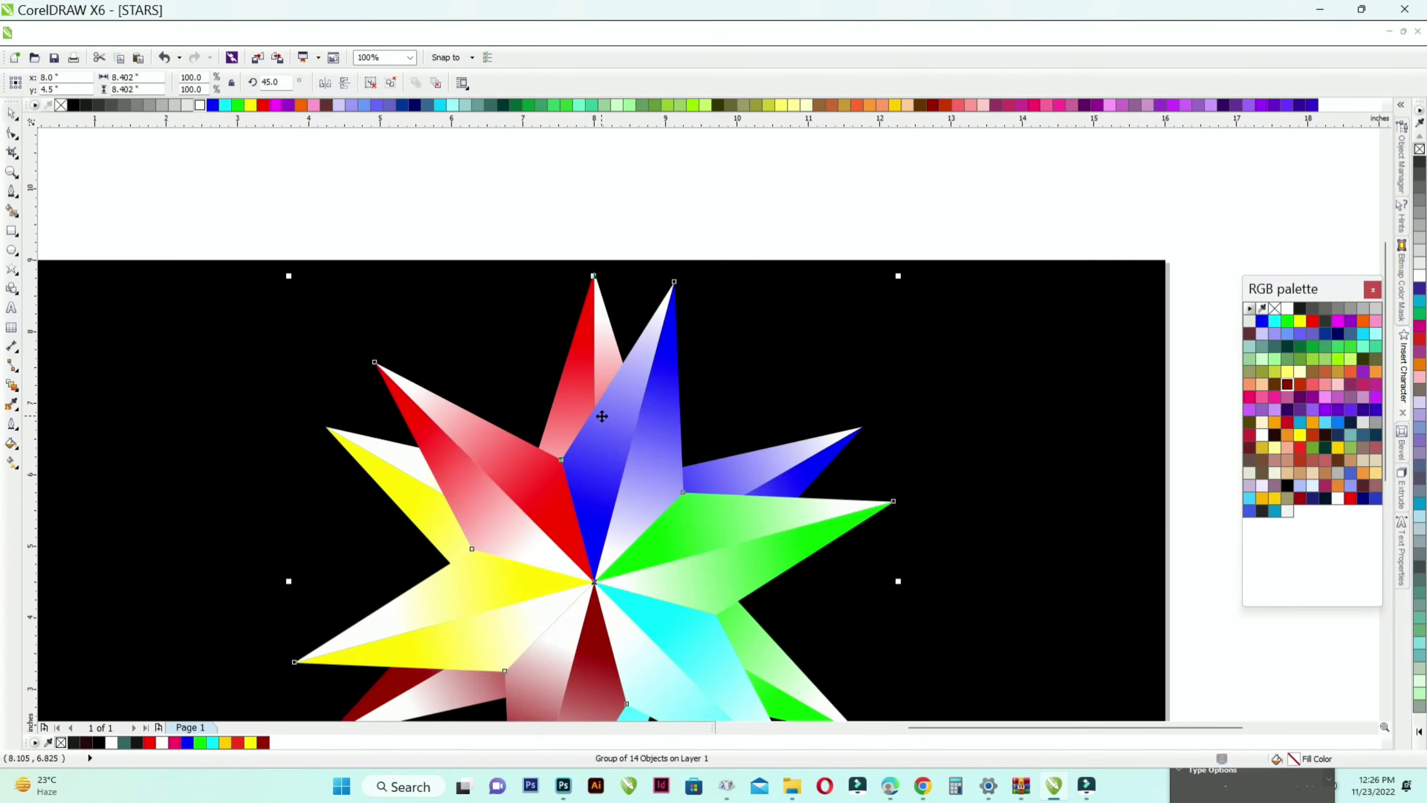
- Send the rotated copy behind the original star, keeping it in front of the black background
right_click(630, 461)
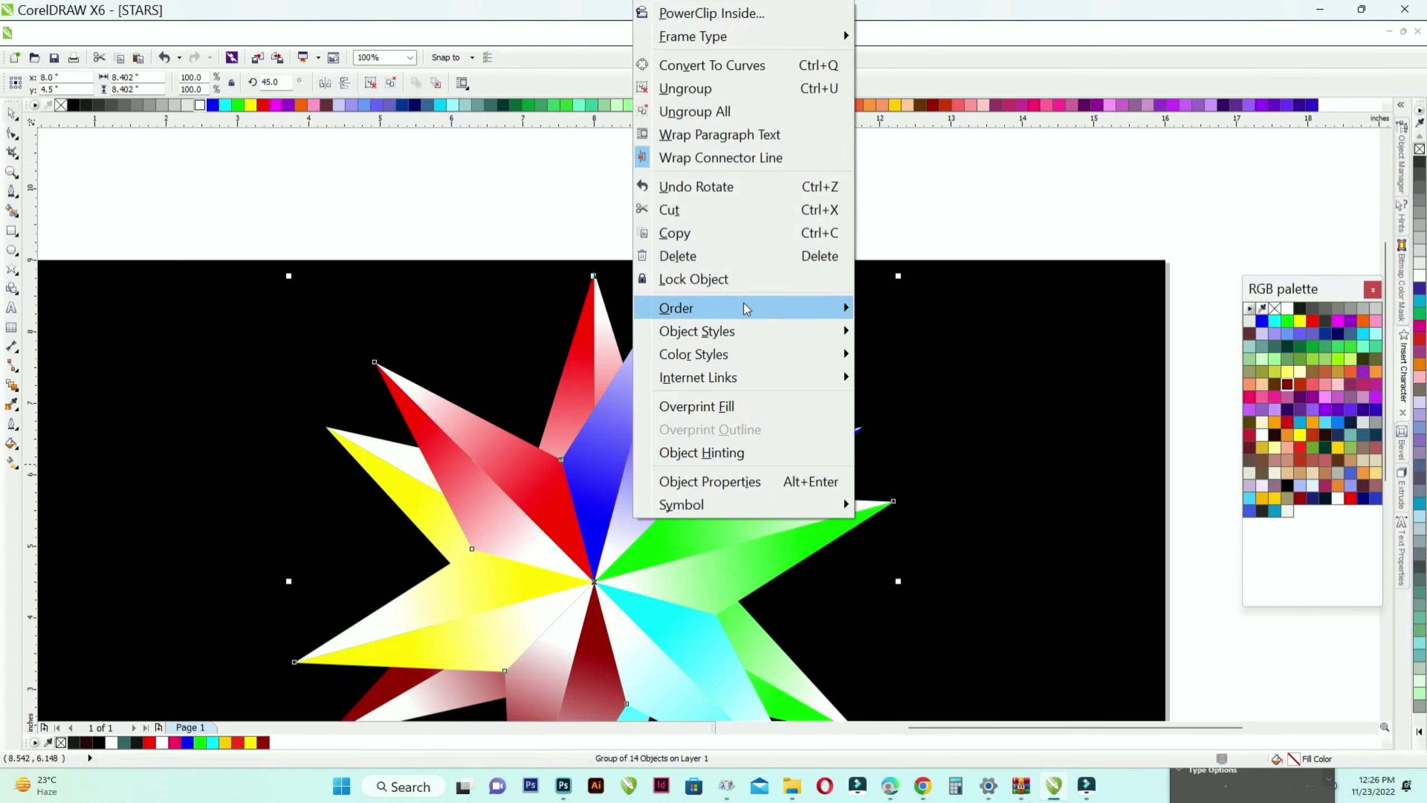
mouse_move(685, 306)
left_click(930, 225)
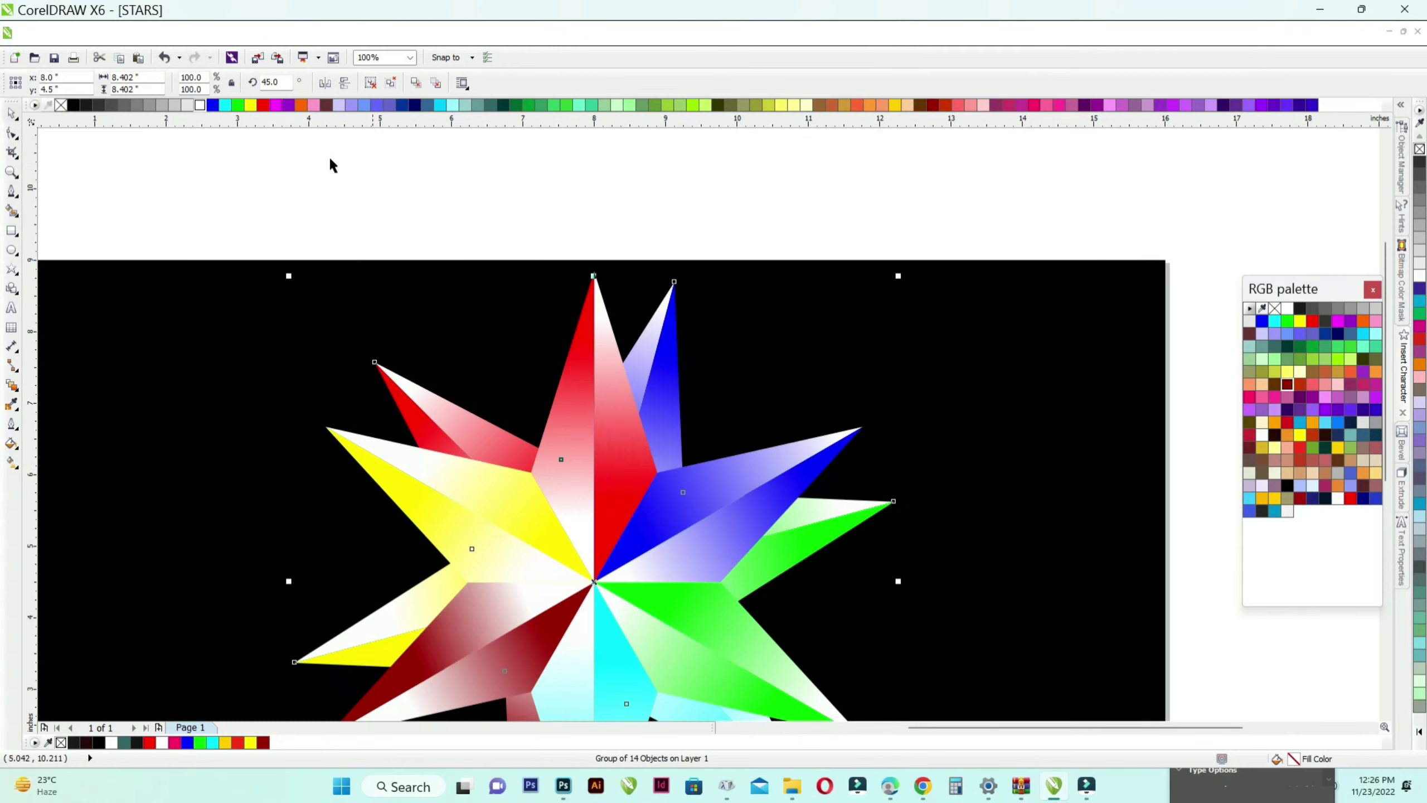
- Try a rotation of 60 degrees on the rear star, then settle its rotation at 90 degrees
left_click(287, 83)
type("60")
key("Return")
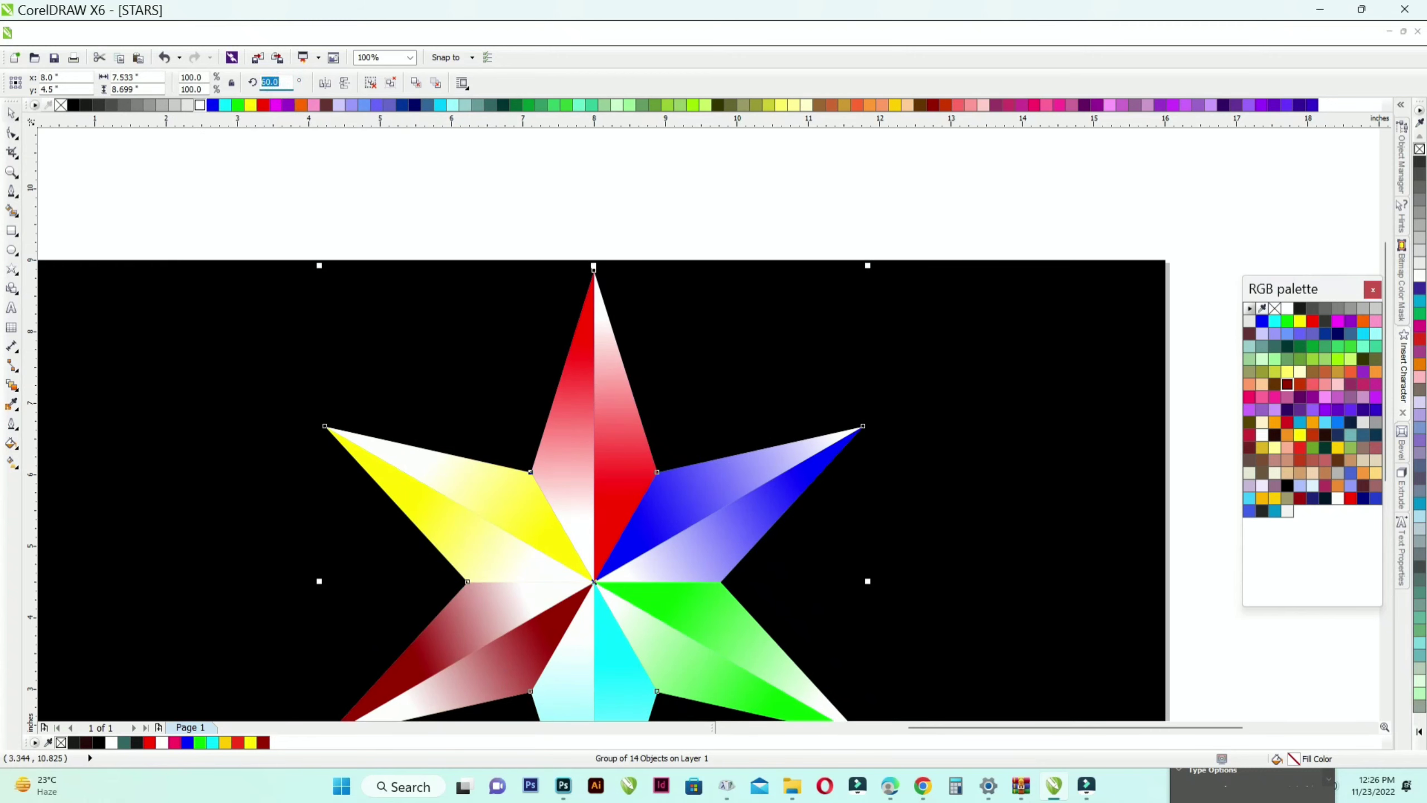
key("Return")
left_click(441, 198)
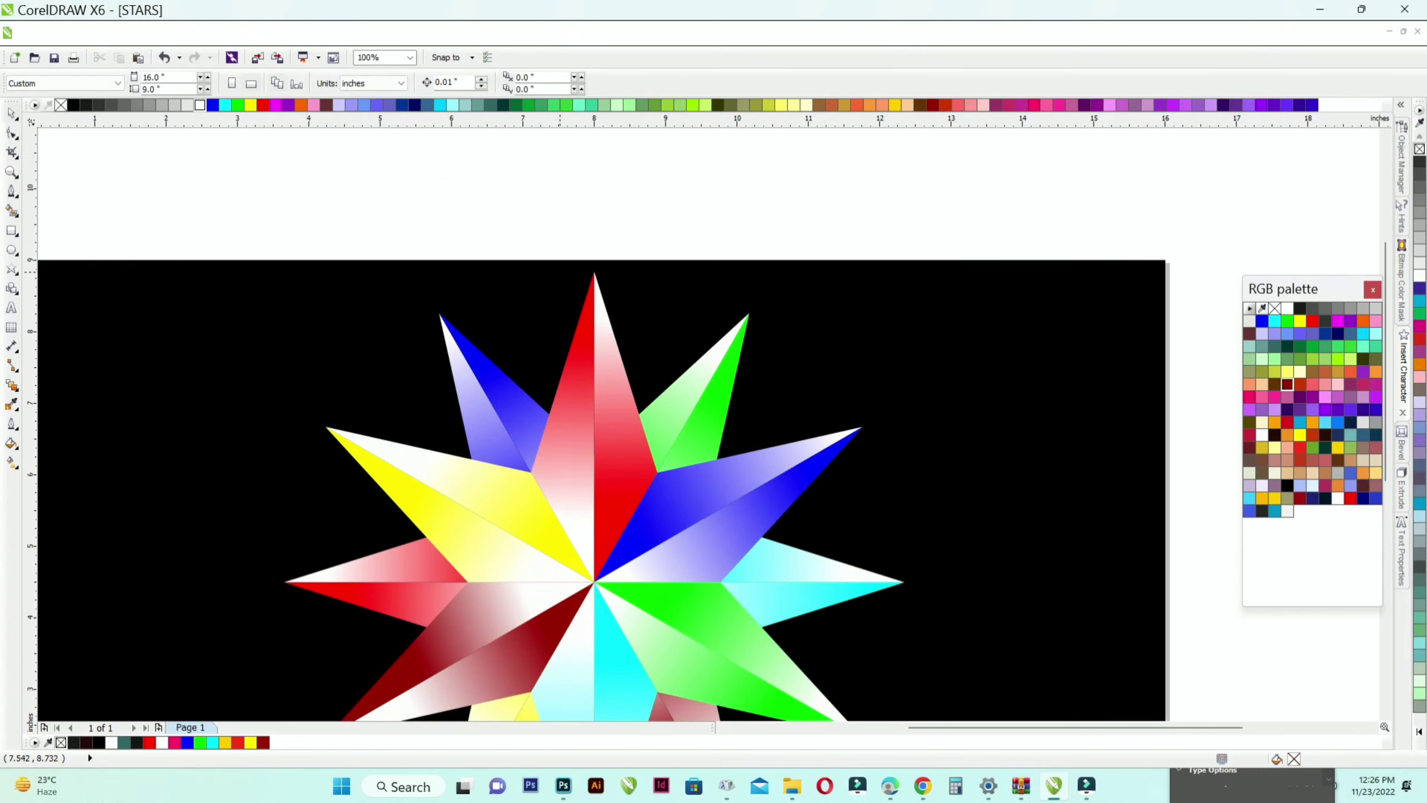
key("shift+F4")
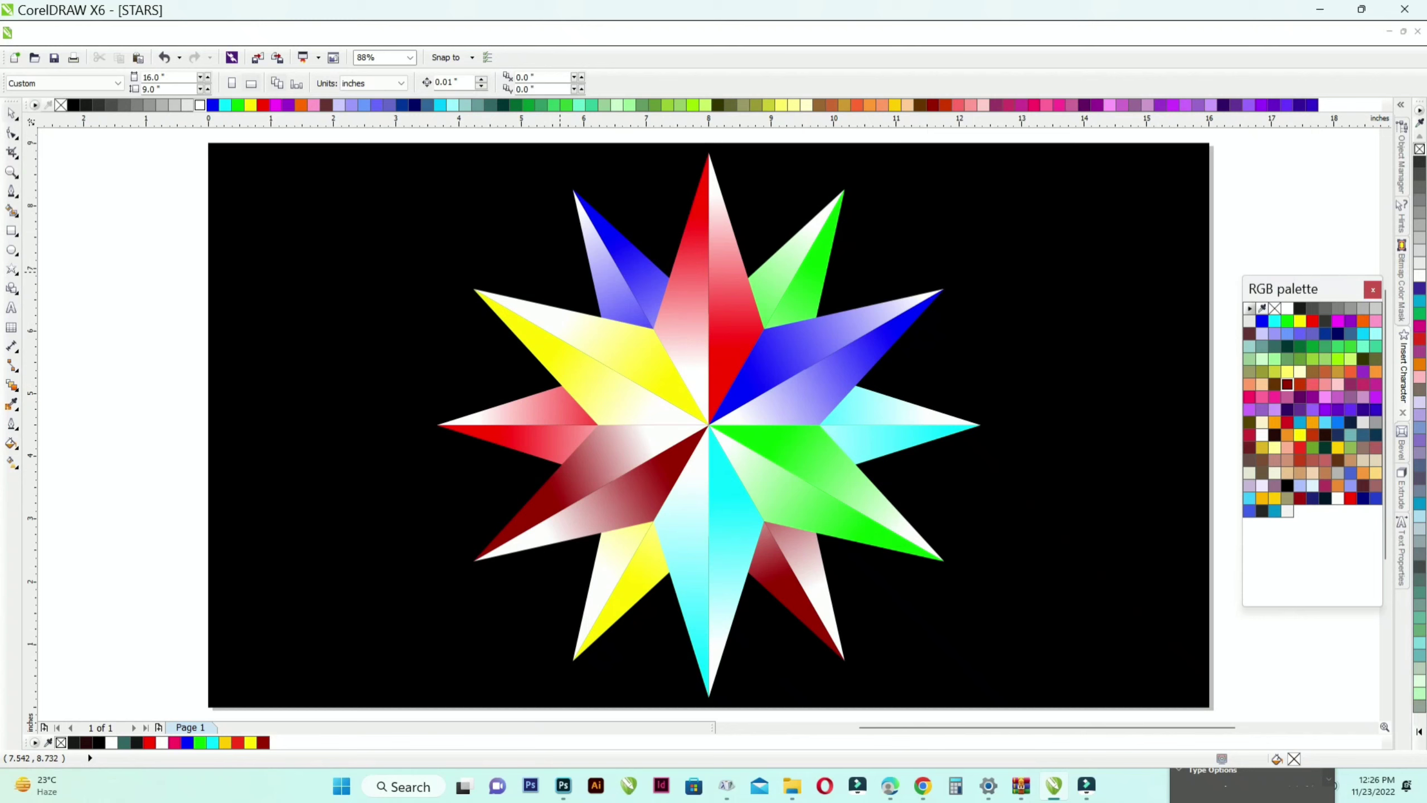
left_click(13, 252)
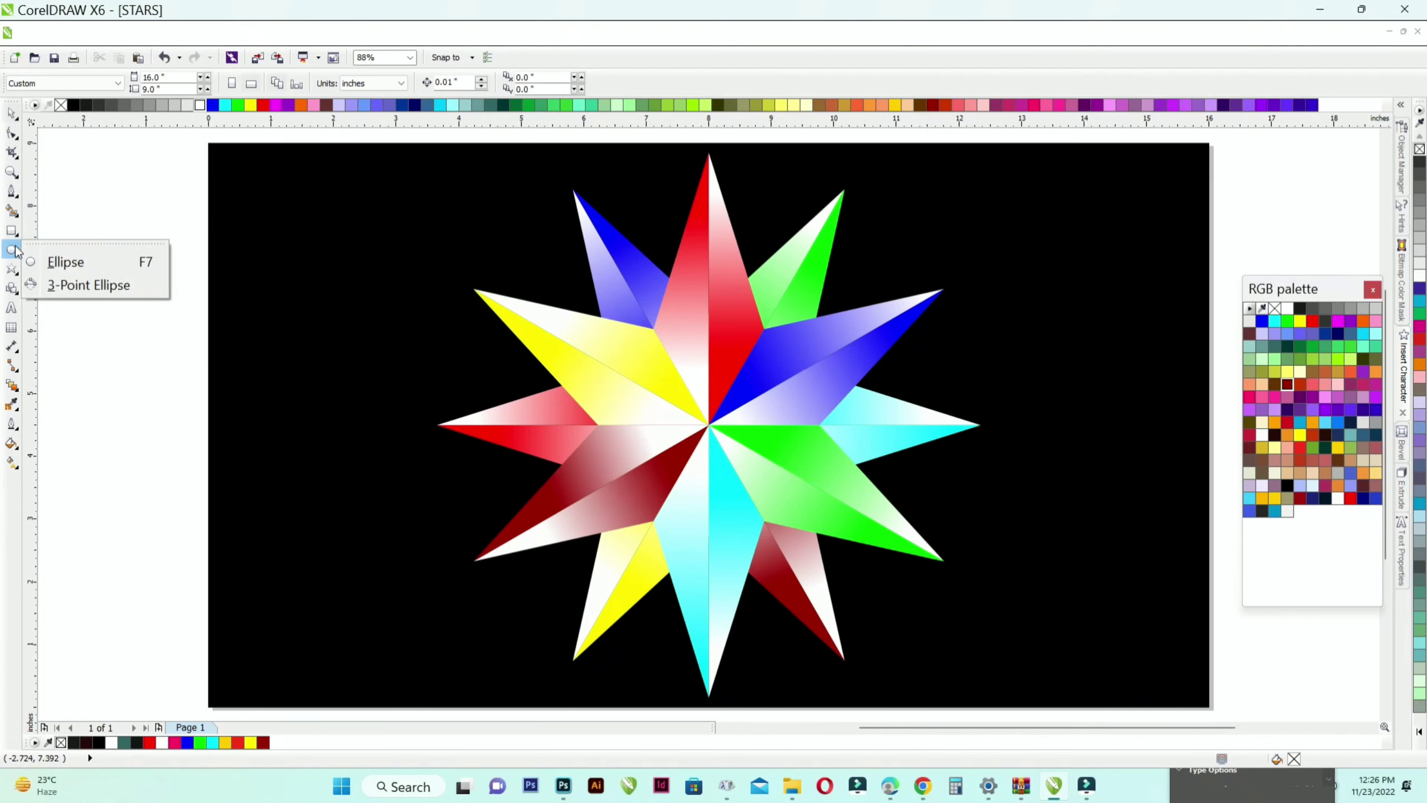
left_click(53, 125)
left_click(704, 422)
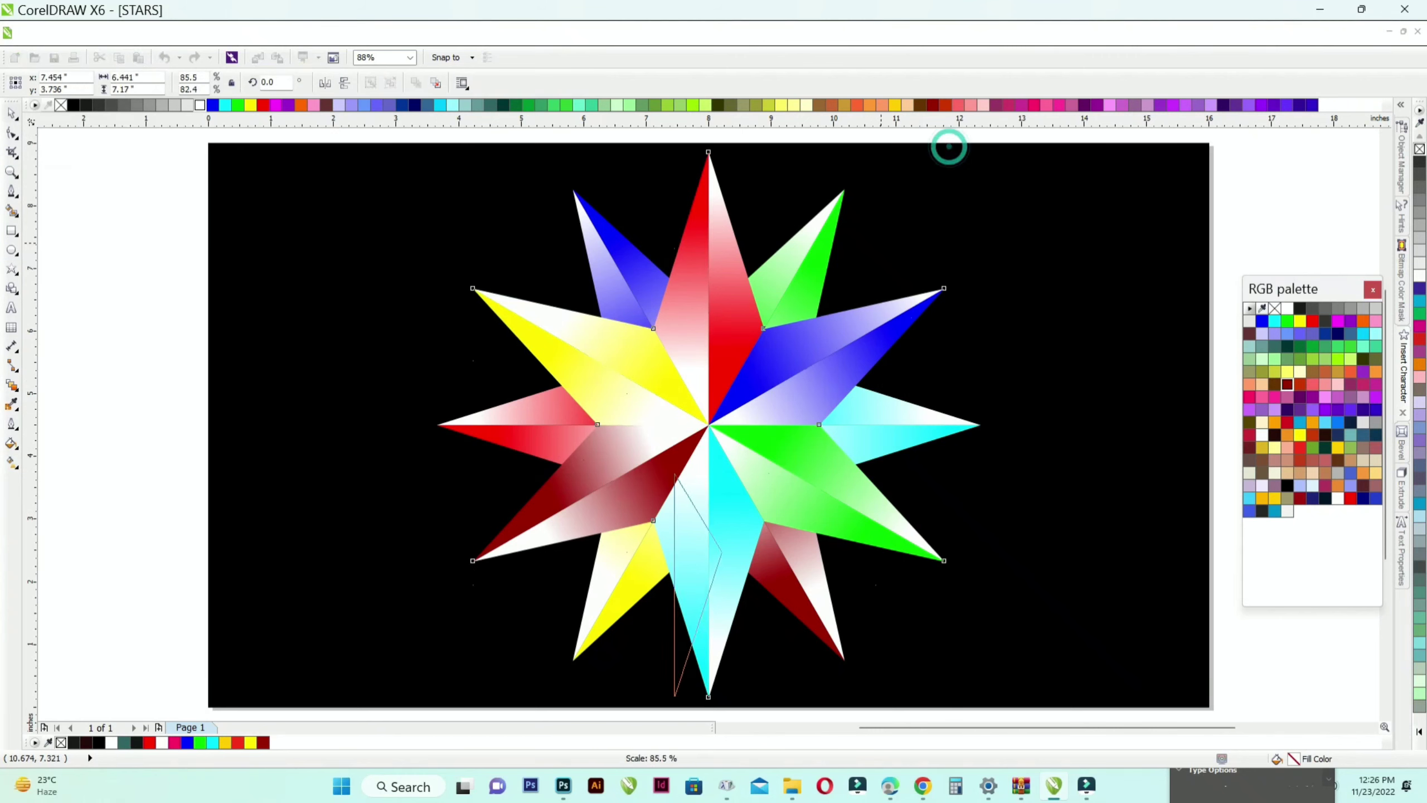
left_click_drag(765, 302, 841, 321)
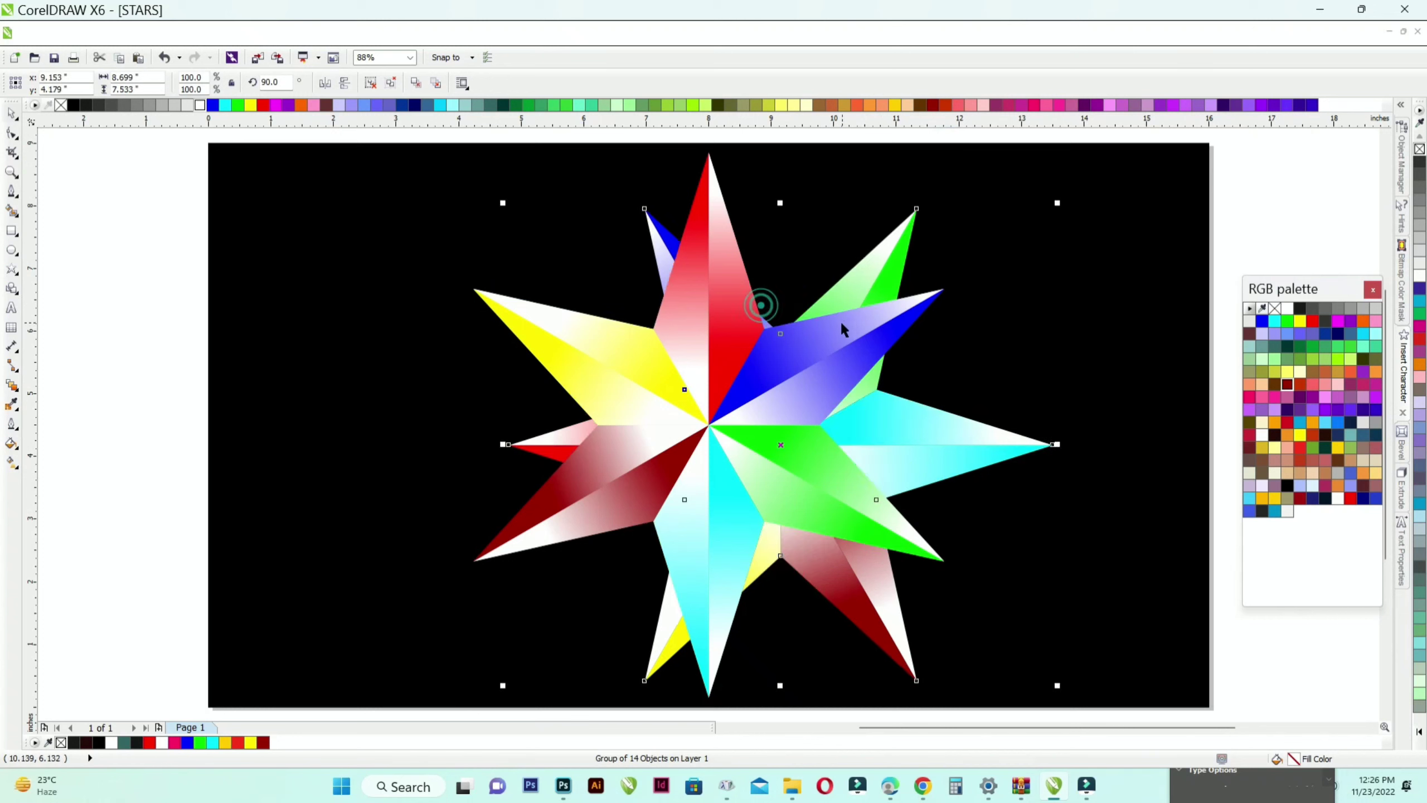
key("ctrl+z")
key("shift+Page_Up")
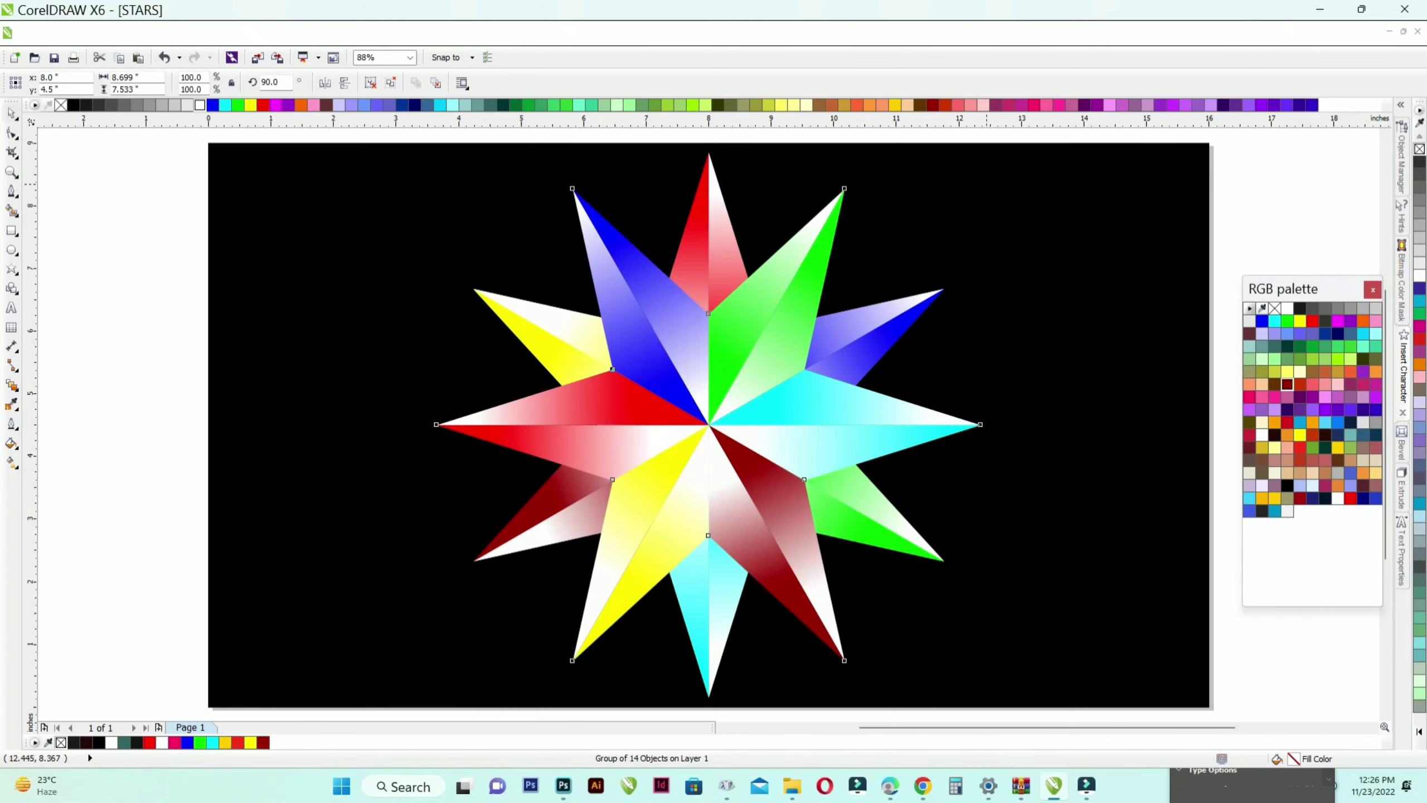
left_click_drag(986, 184, 856, 292)
key("ctrl+z")
key("shift+Page_Down")
key("ctrl+Page_Up")
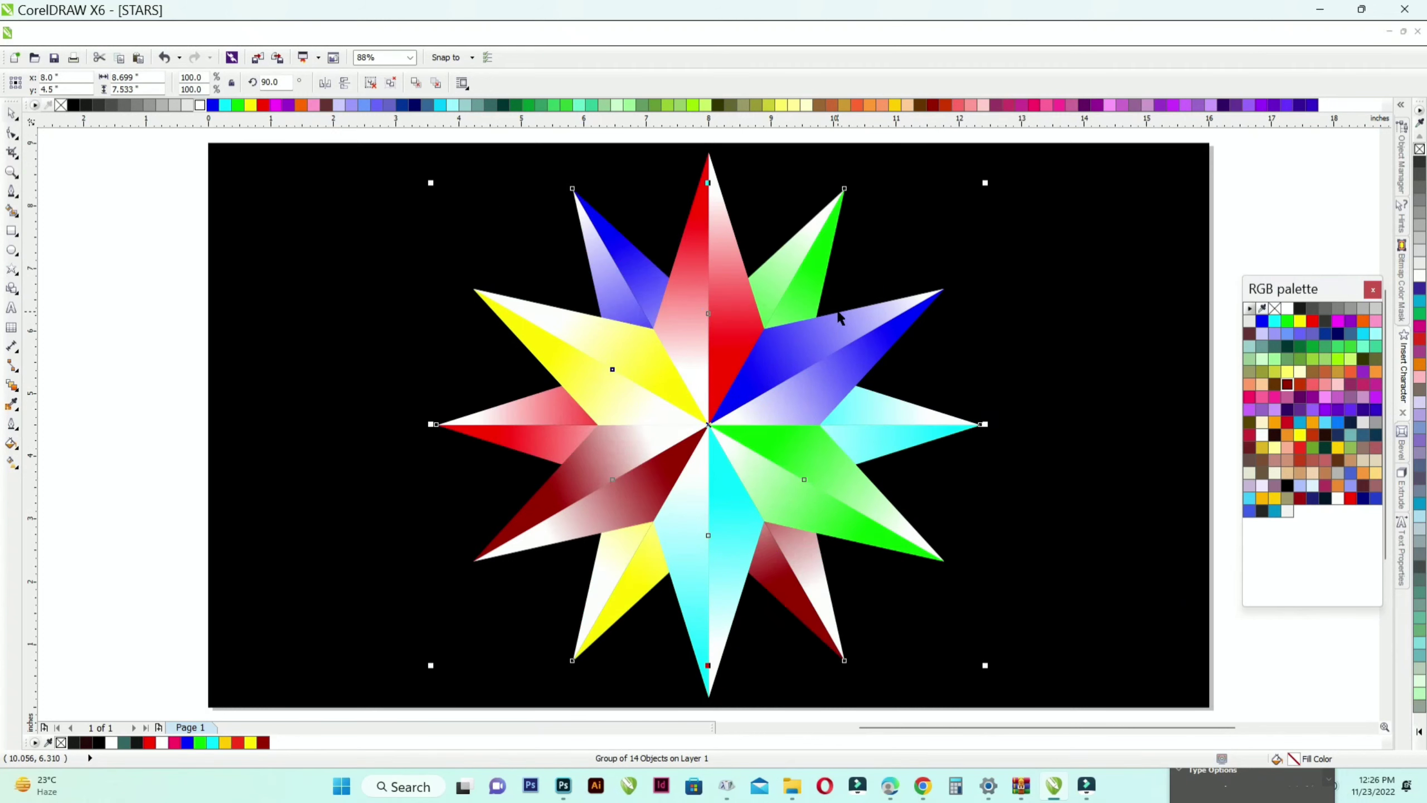
- Place a duplicate of the 90-degree rotated star in front of the original star
key("ctrl+z")
left_click_drag(985, 183, 853, 257)
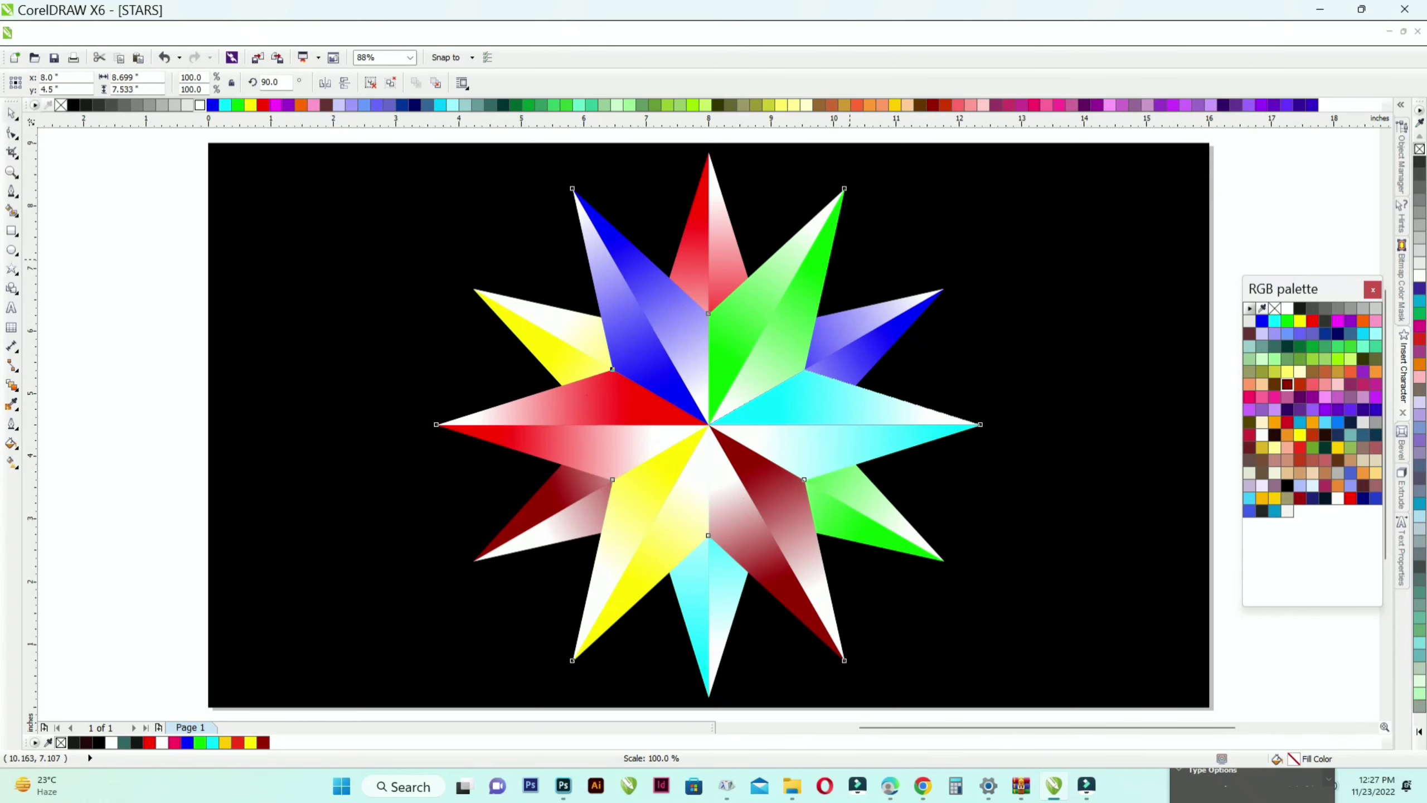
left_click_drag(760, 335, 747, 349)
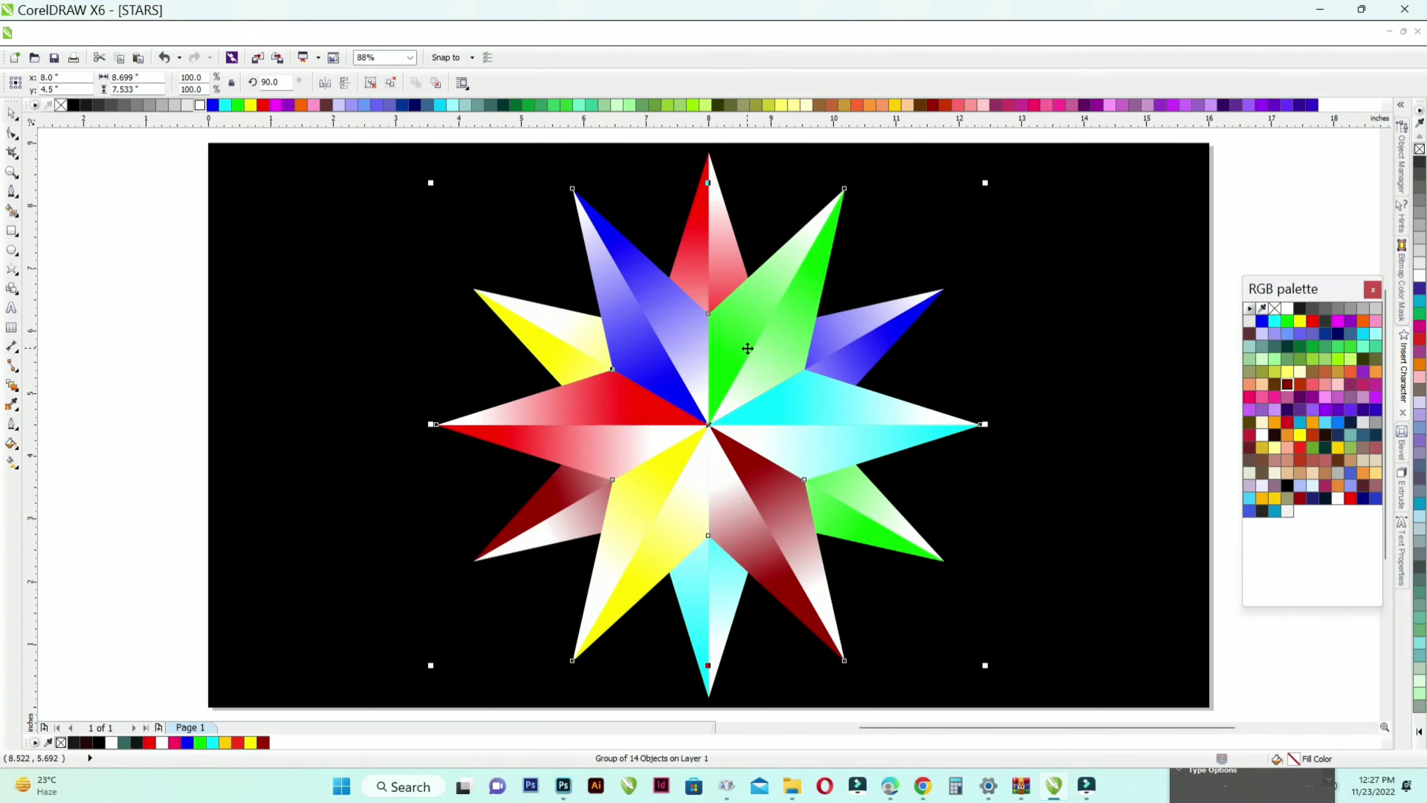
scroll(769, 348, "down", 1)
scroll(720, 351, "up", 1)
scroll(721, 351, "down", 1)
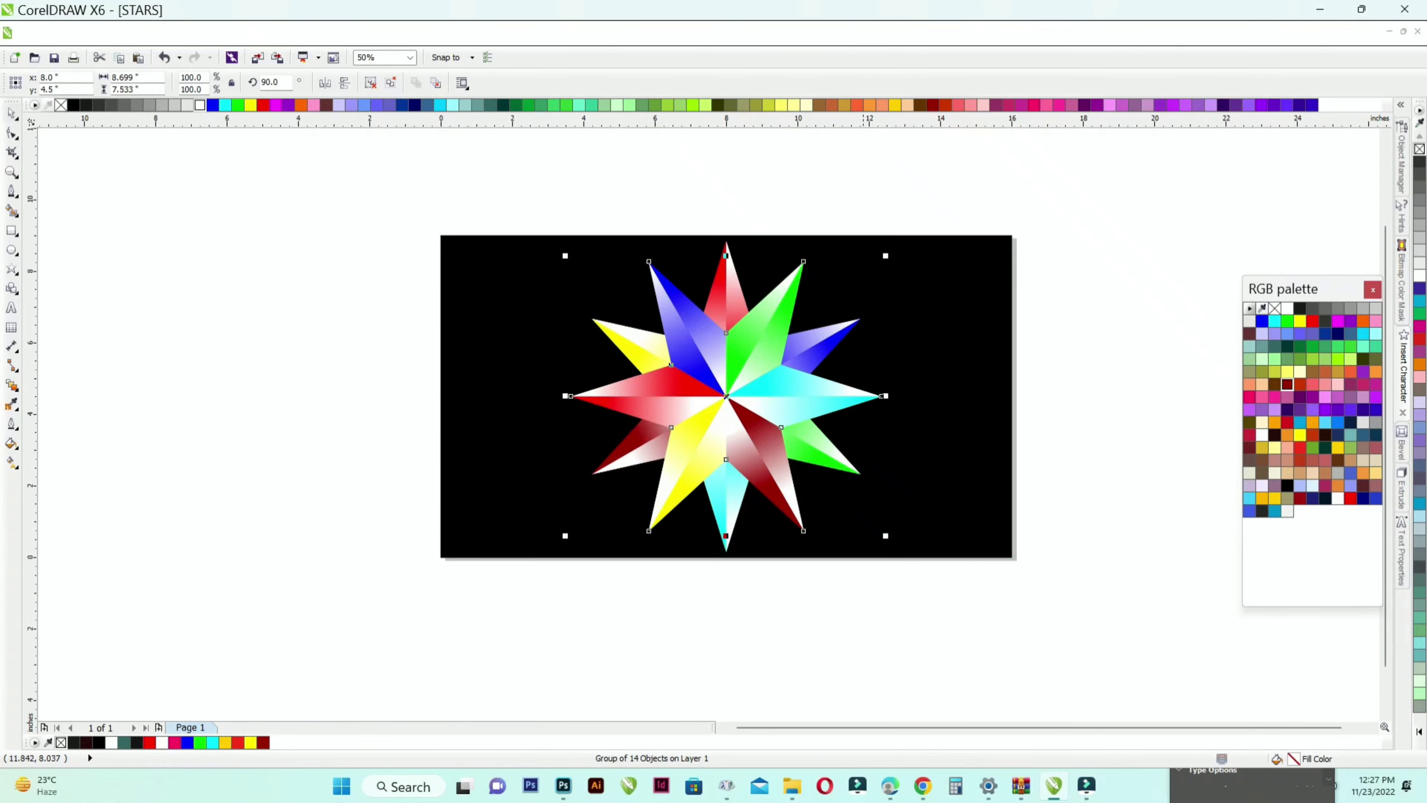
left_click_drag(726, 396, 613, 291)
key("ctrl+z")
scroll(794, 329, "up", 1)
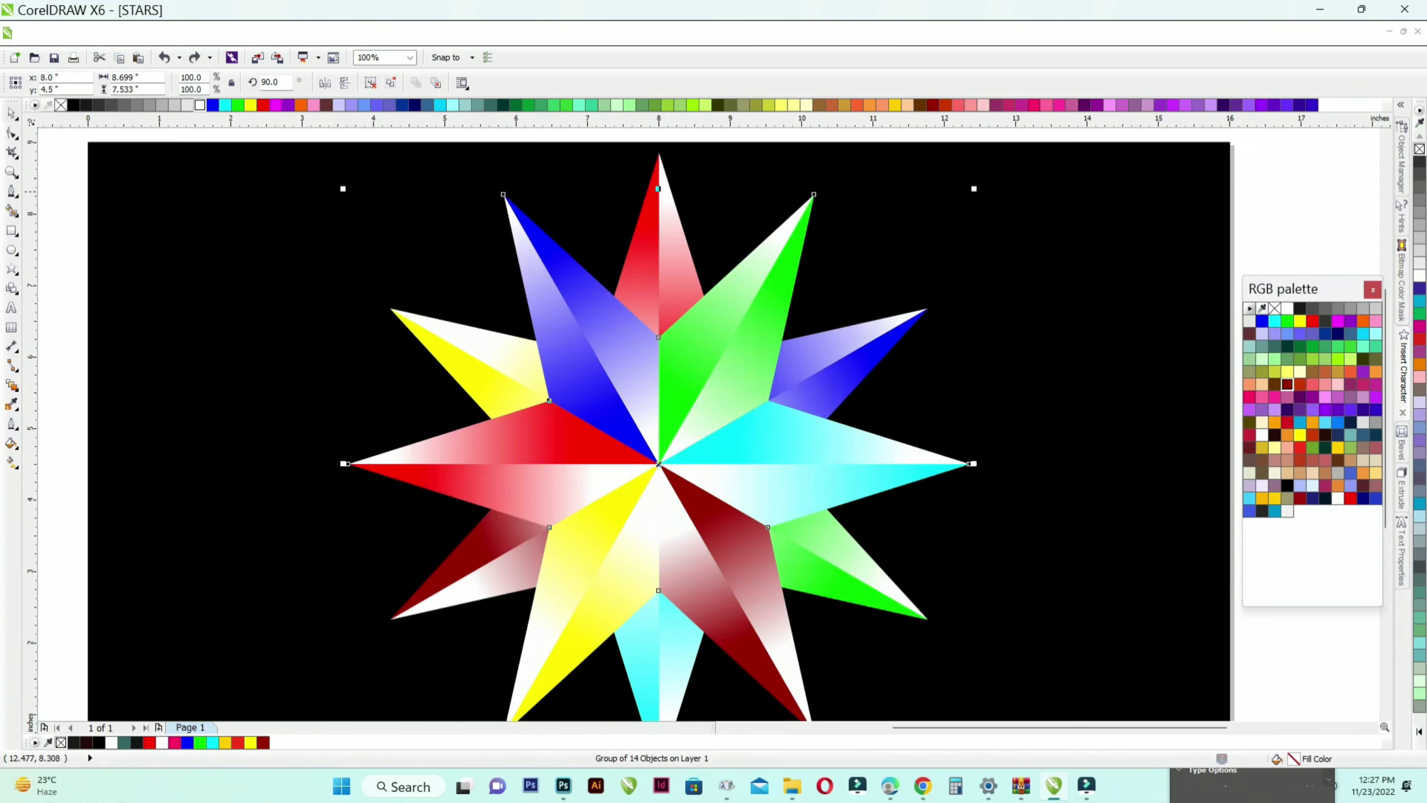
left_click_drag(975, 190, 792, 360)
key("ctrl+z")
- Scale the front duplicate star down to 27.4% about its centre and undo a trial rotation of it
left_click_drag(974, 189, 792, 347)
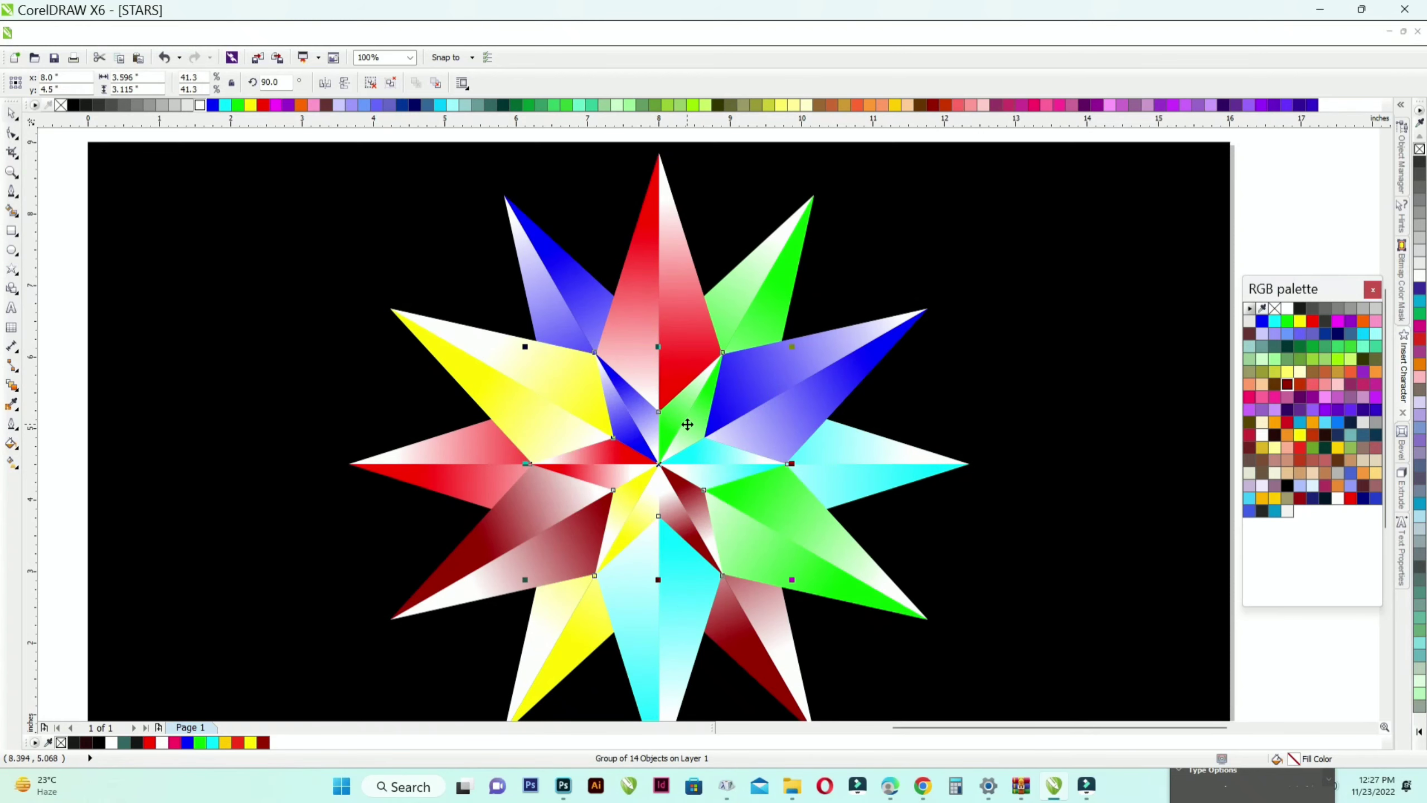
scroll(687, 424, "up", 2)
left_click_drag(890, 278, 867, 403)
left_click(669, 433)
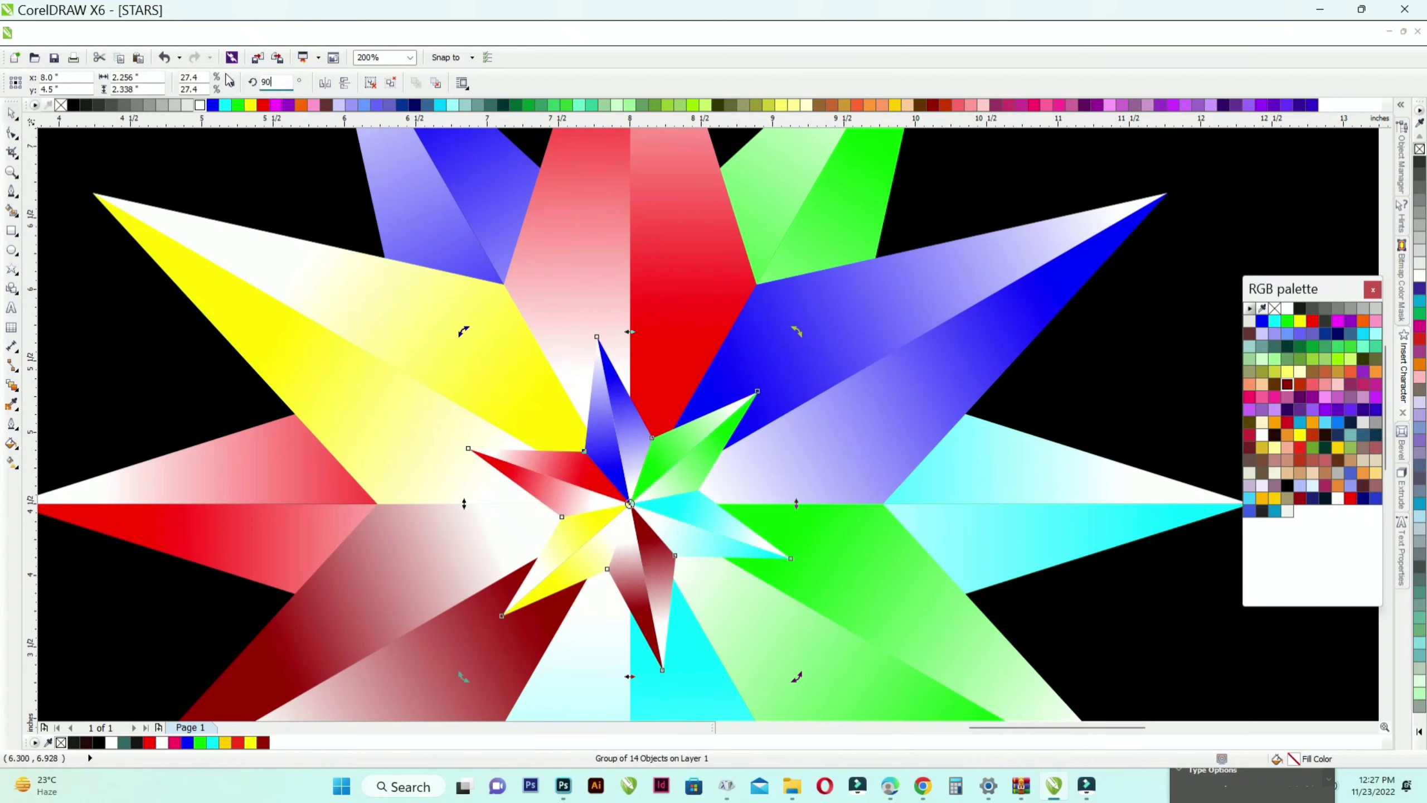
key("ctrl+z")
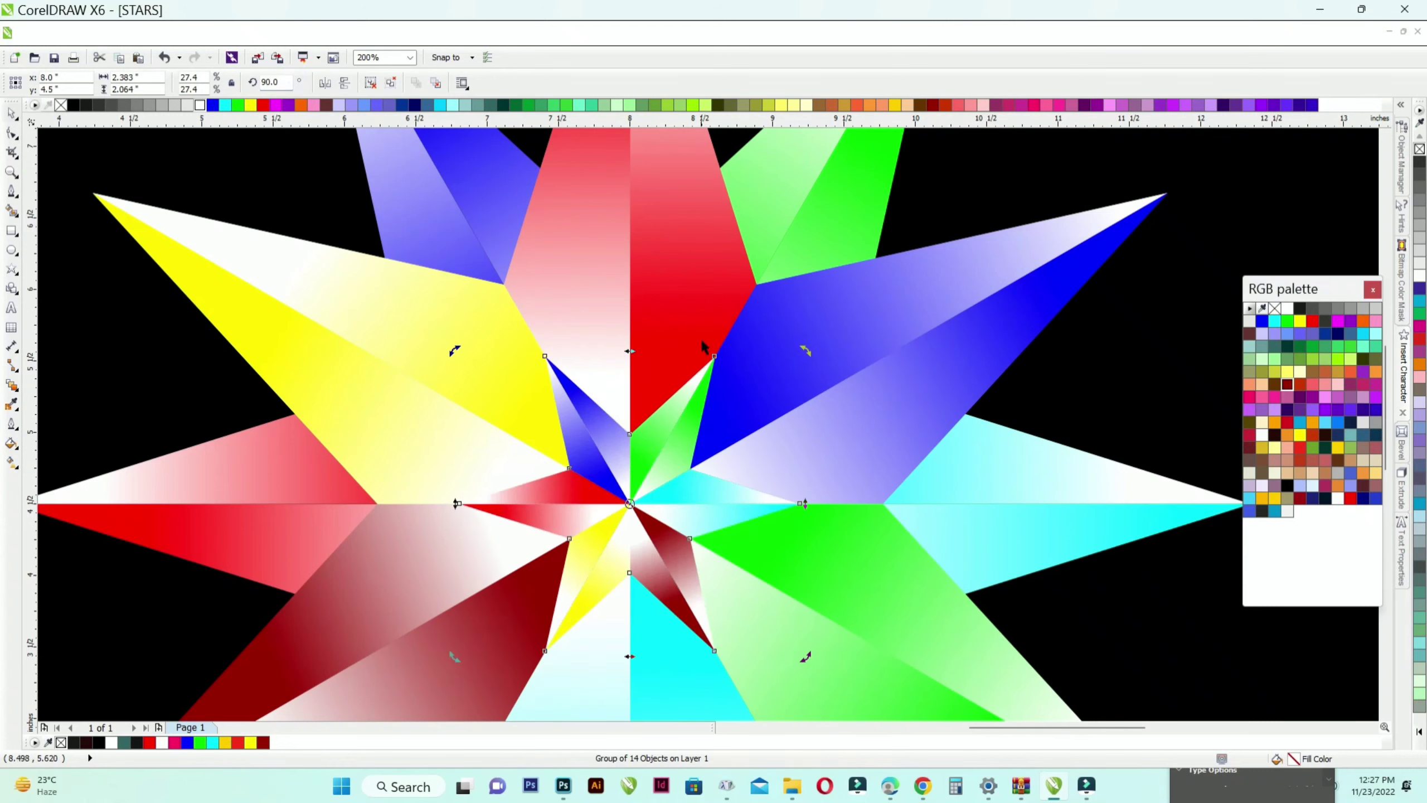